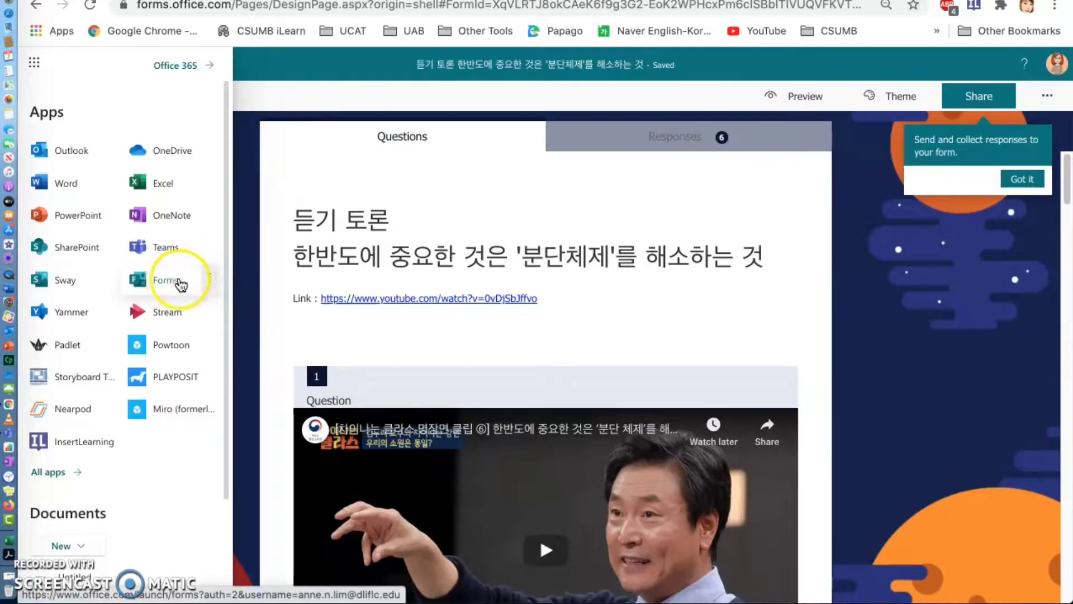
- Open Forms from the Office 365 app list and select it again among the pinned apps
left_click(175, 284)
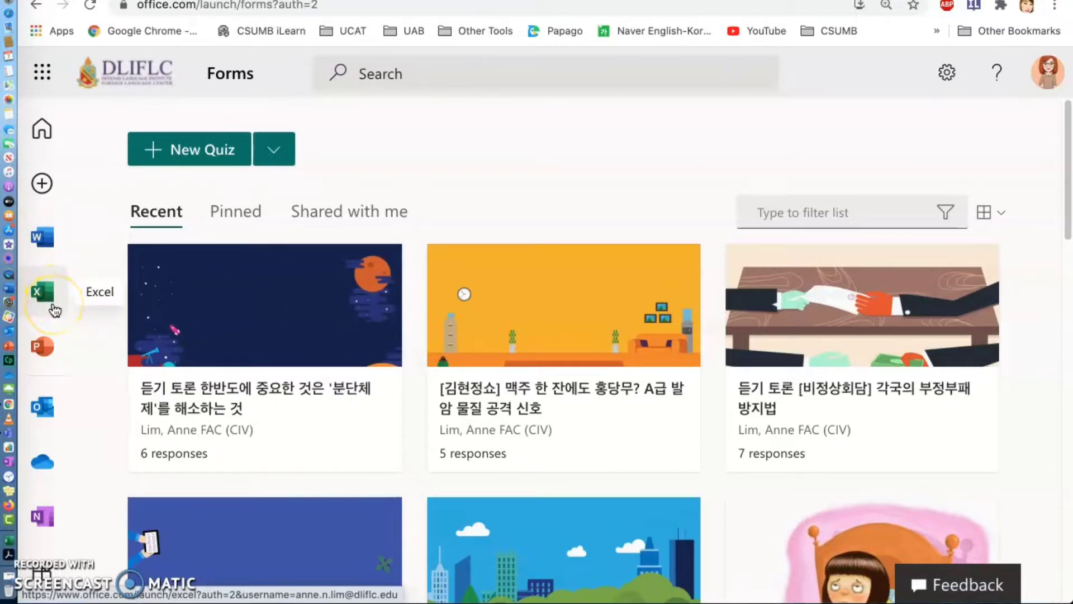
scroll(54, 309, "down", 5)
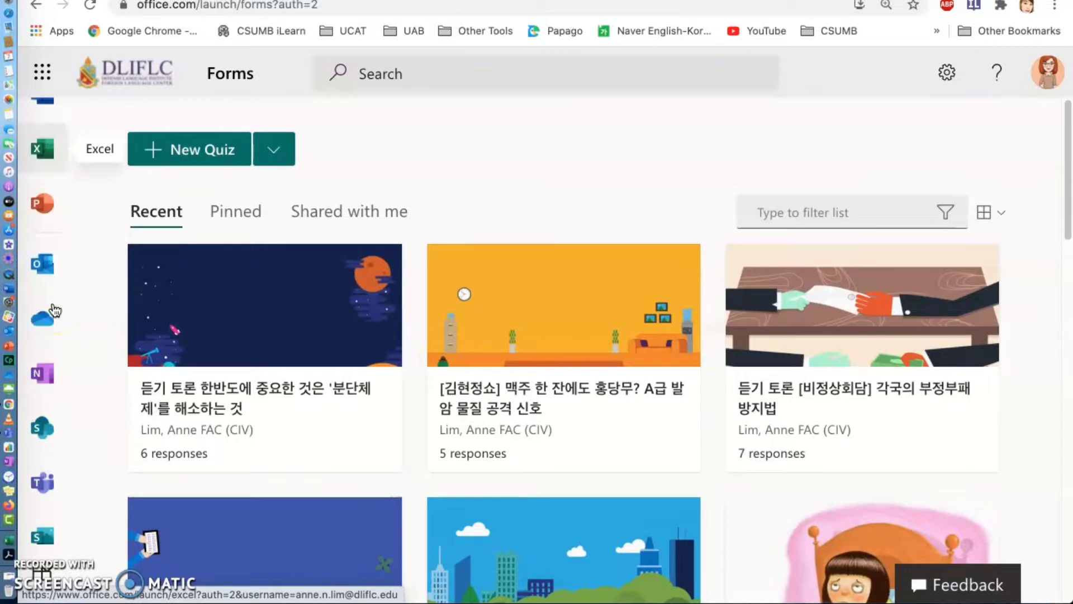
scroll(54, 310, "down", 2)
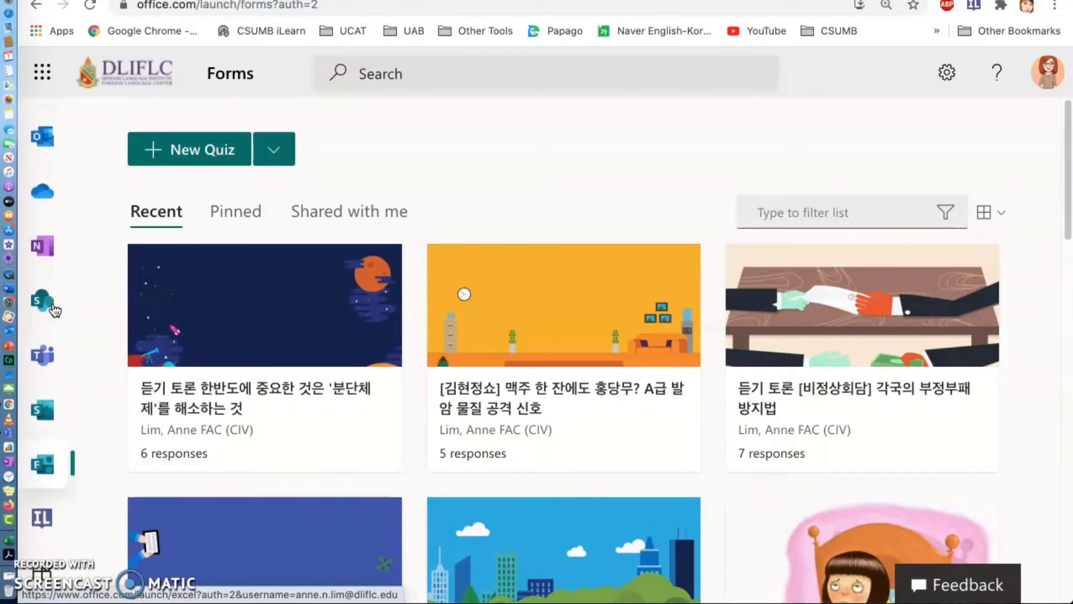
left_click(49, 408)
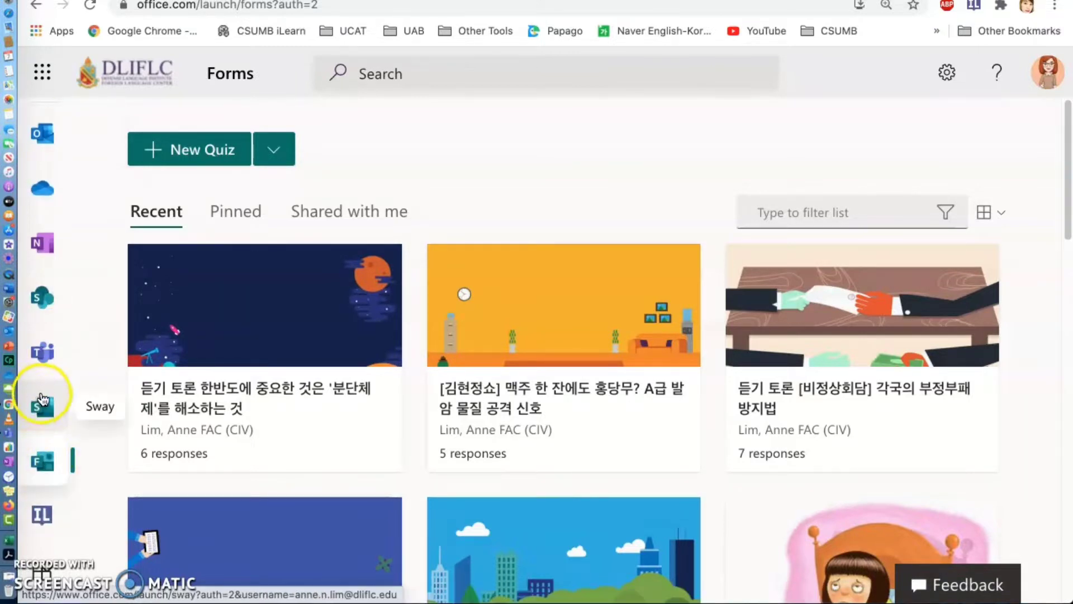
left_click(45, 463)
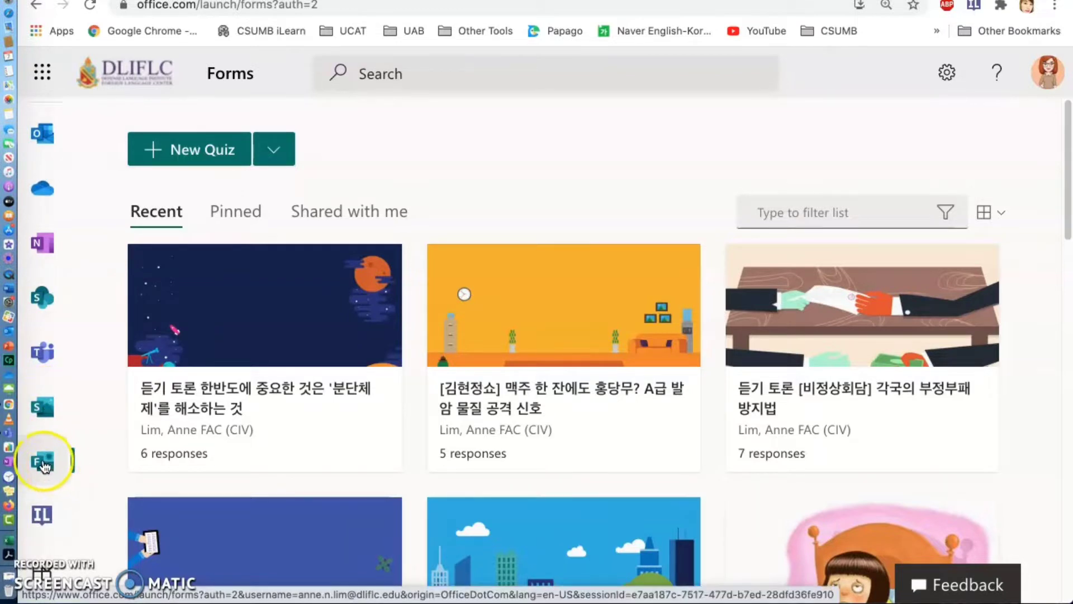
left_click(45, 465)
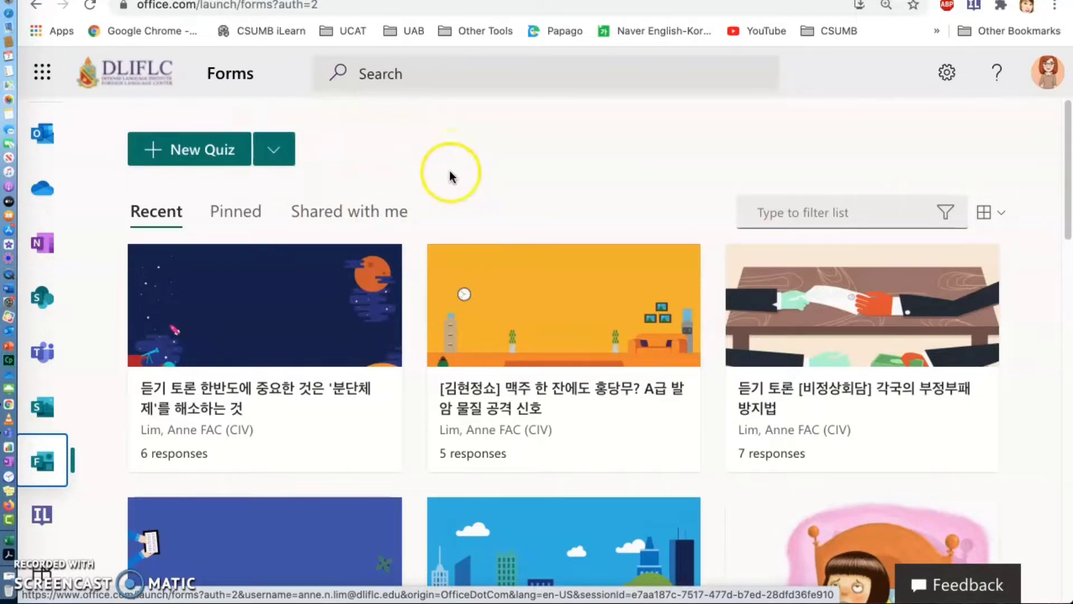
- Open the quiz "[김현정쇼] 맥주 한 잔에도 홍당무? A급 발암 물질 공격 신호" from the recent forms
scroll(507, 214, "down", 1)
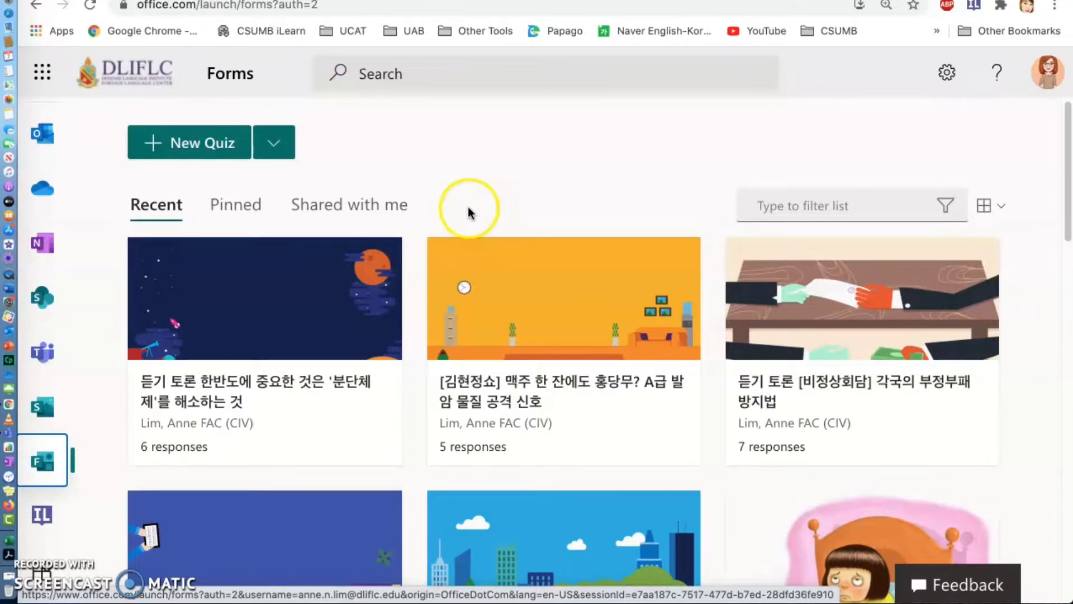
scroll(467, 206, "down", 1)
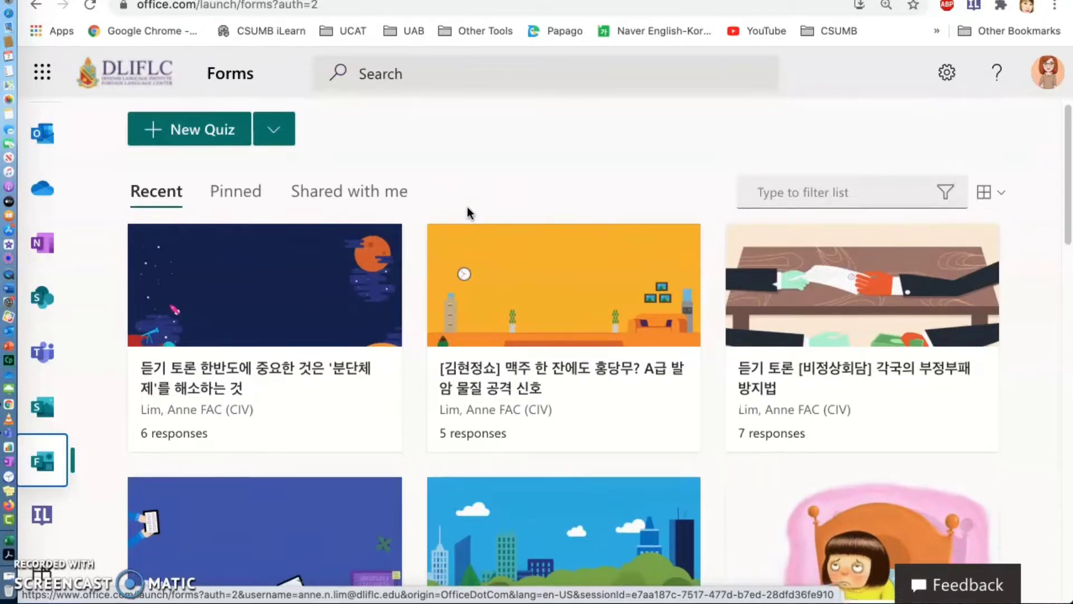
scroll(468, 208, "down", 2)
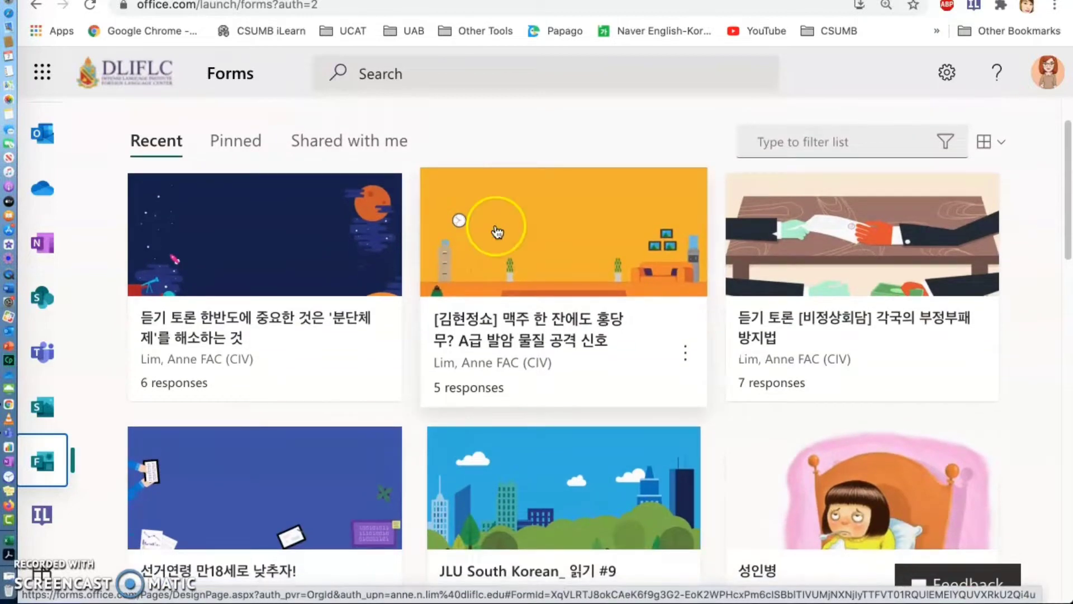
left_click(538, 255)
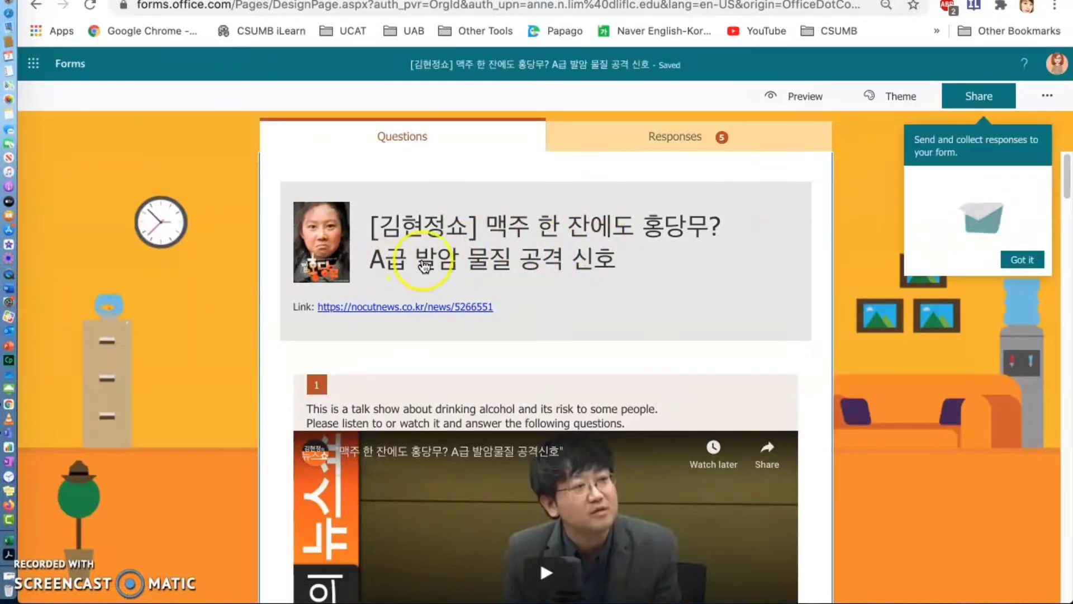
- Examine the quiz's title link, the embedded talk show video and the vocabulary hints in question 1
scroll(562, 253, "down", 1)
scroll(562, 253, "down", 4)
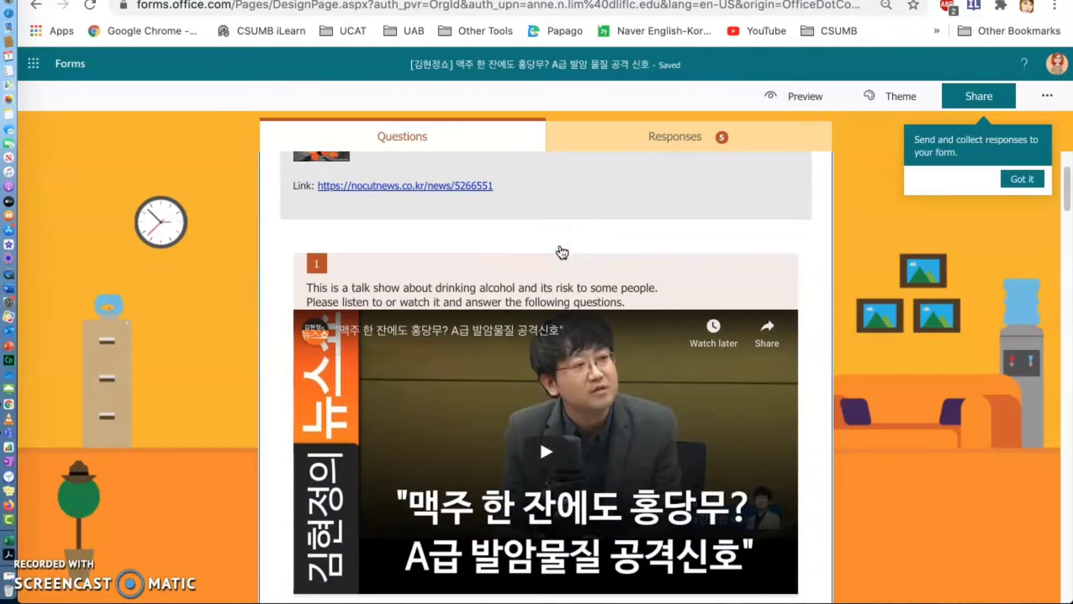
left_click(510, 378)
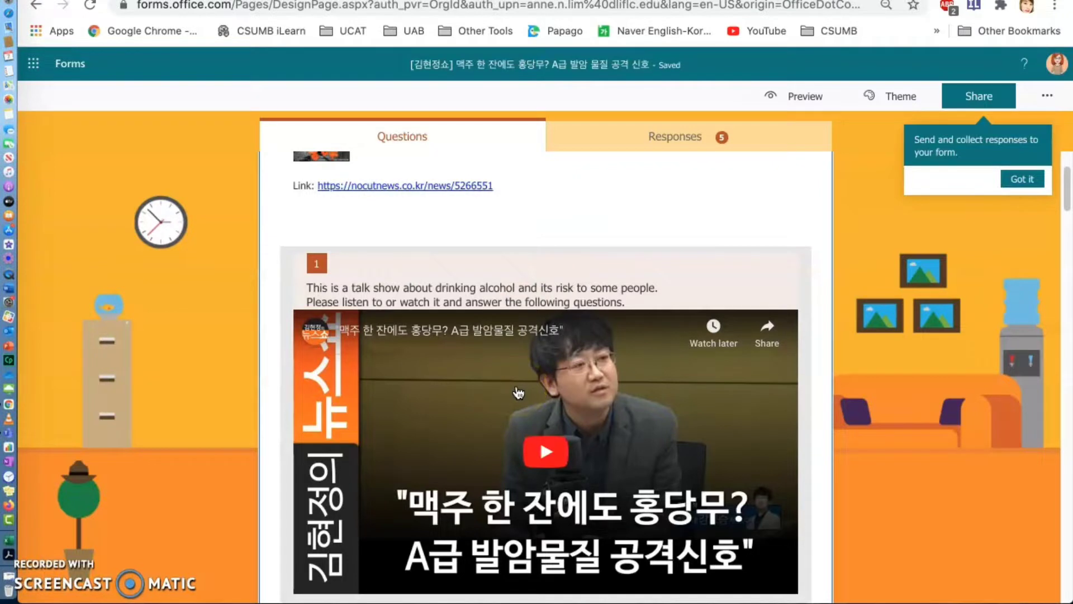
scroll(519, 393, "down", 1)
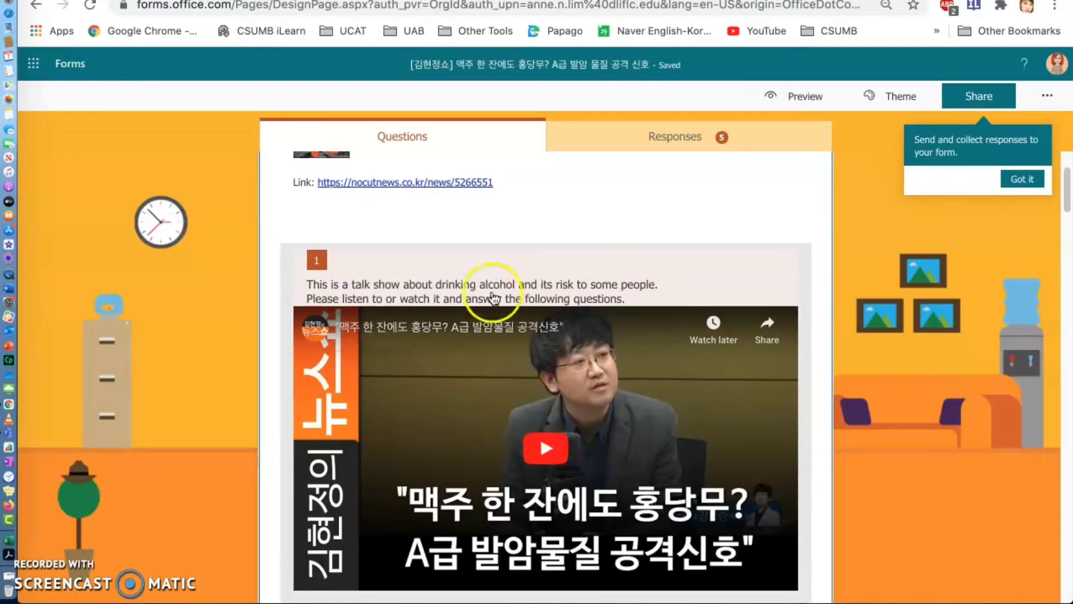
left_click(487, 209)
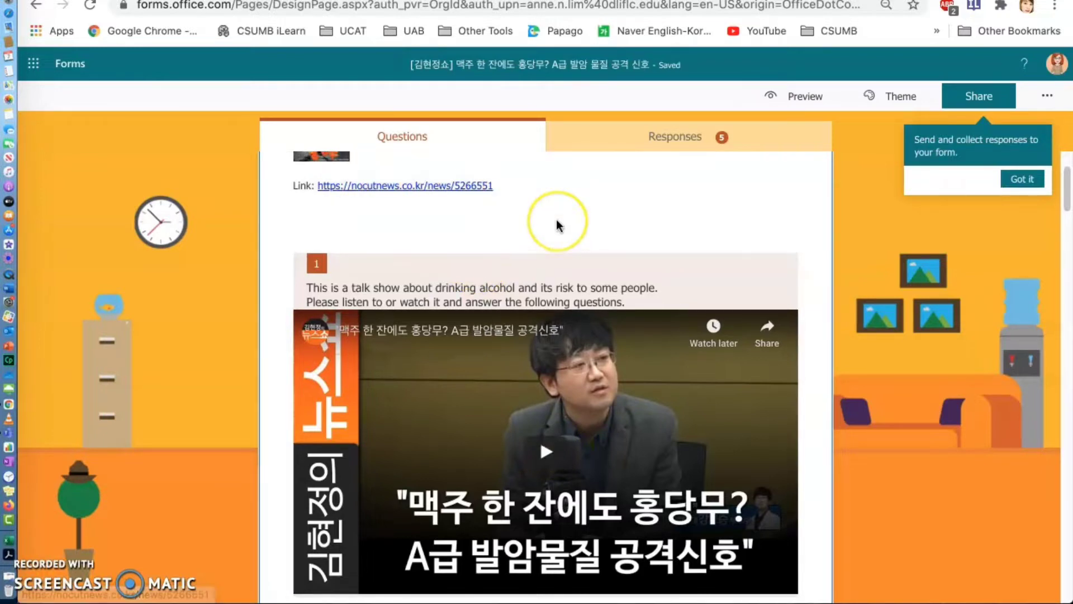
scroll(558, 223, "up", 3)
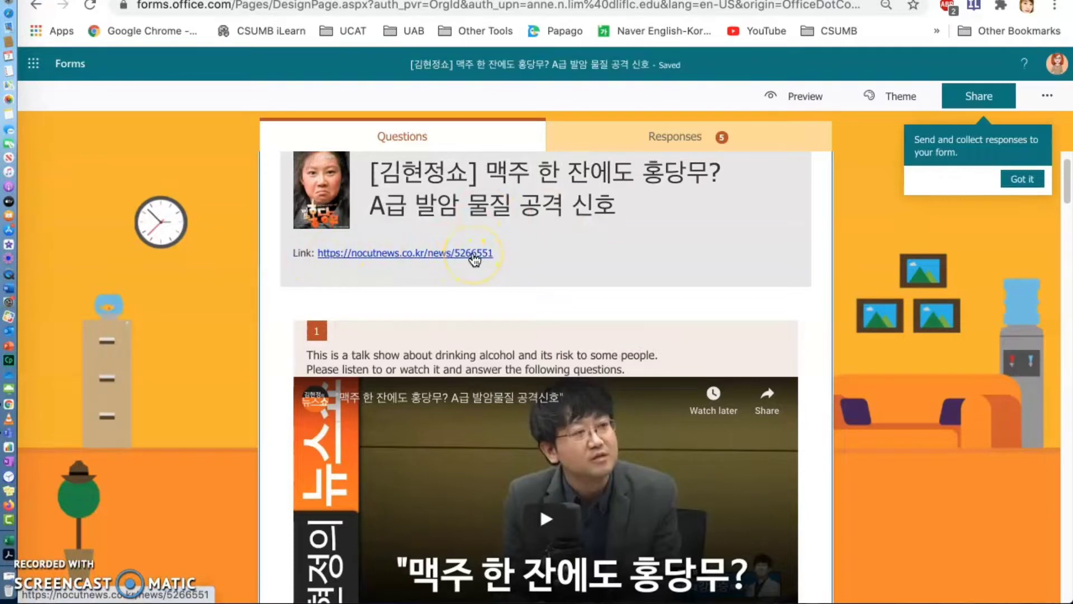
scroll(748, 312, "down", 5)
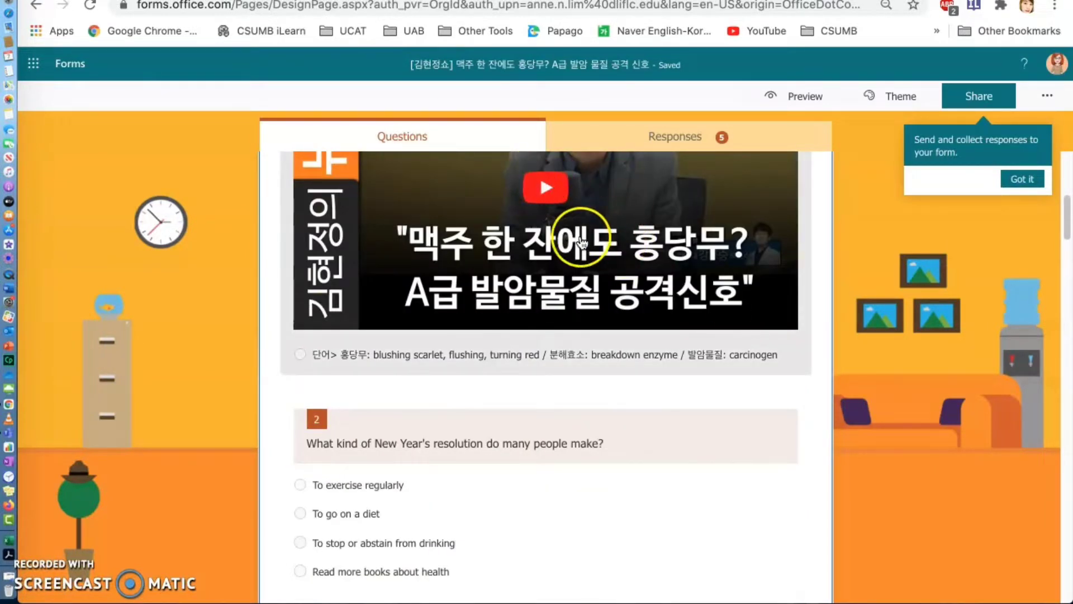
scroll(615, 258, "down", 2)
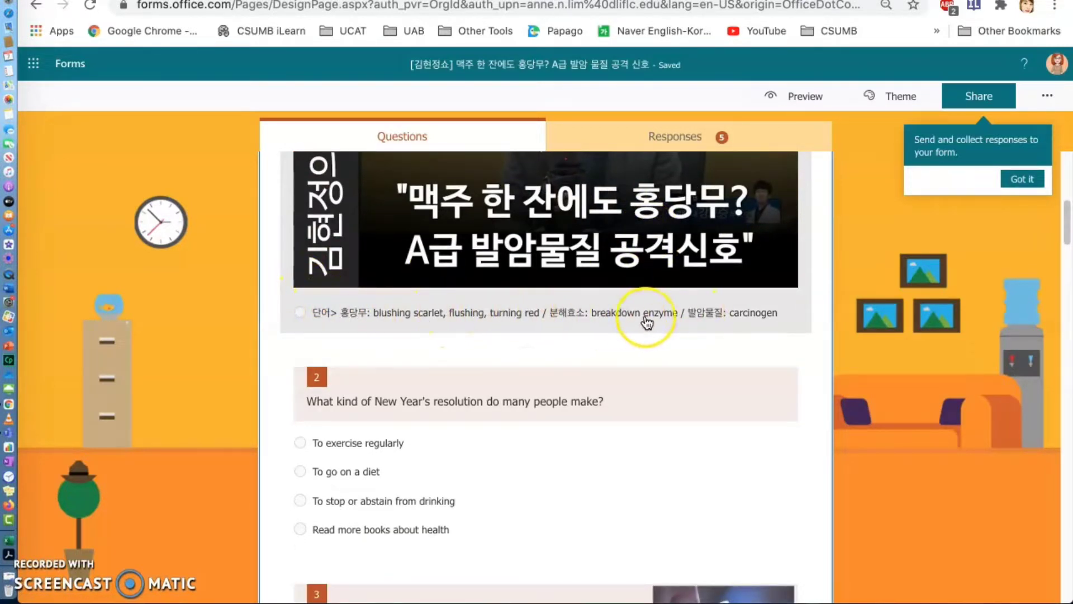
- Review the multiple-choice questions 2 to 11 and their answer options
scroll(647, 323, "down", 5)
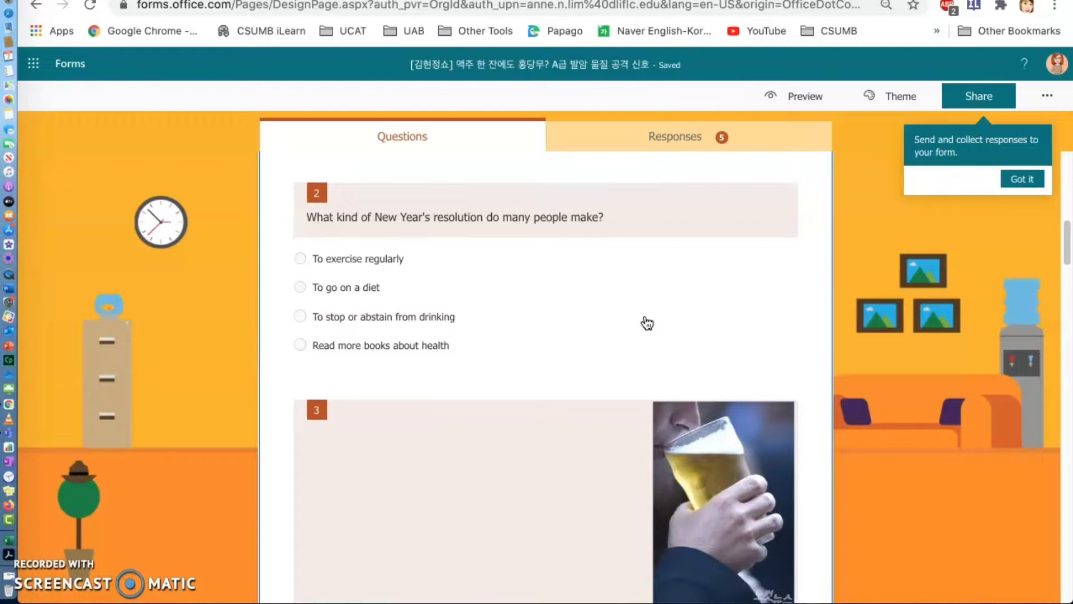
left_click(534, 319)
scroll(537, 322, "down", 5)
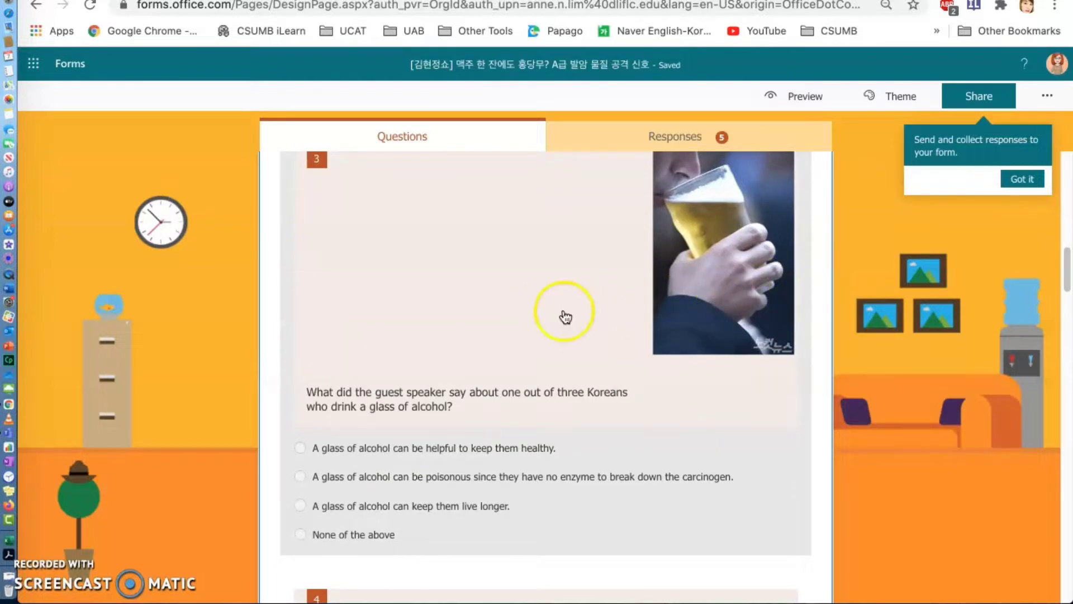
scroll(566, 313, "down", 4)
scroll(569, 306, "down", 5)
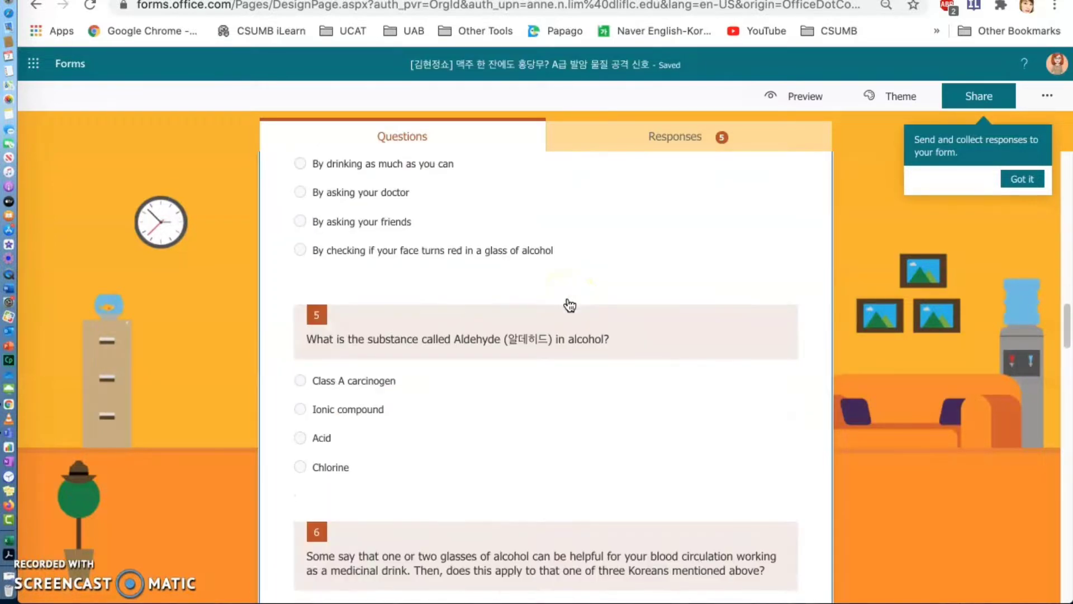
scroll(569, 306, "down", 12)
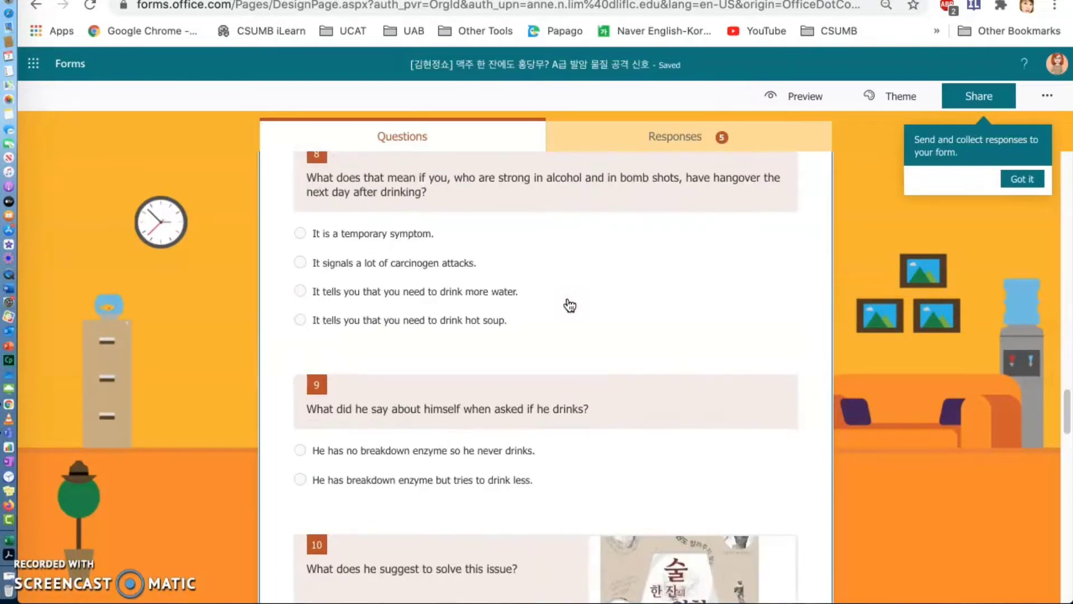
scroll(569, 305, "down", 6)
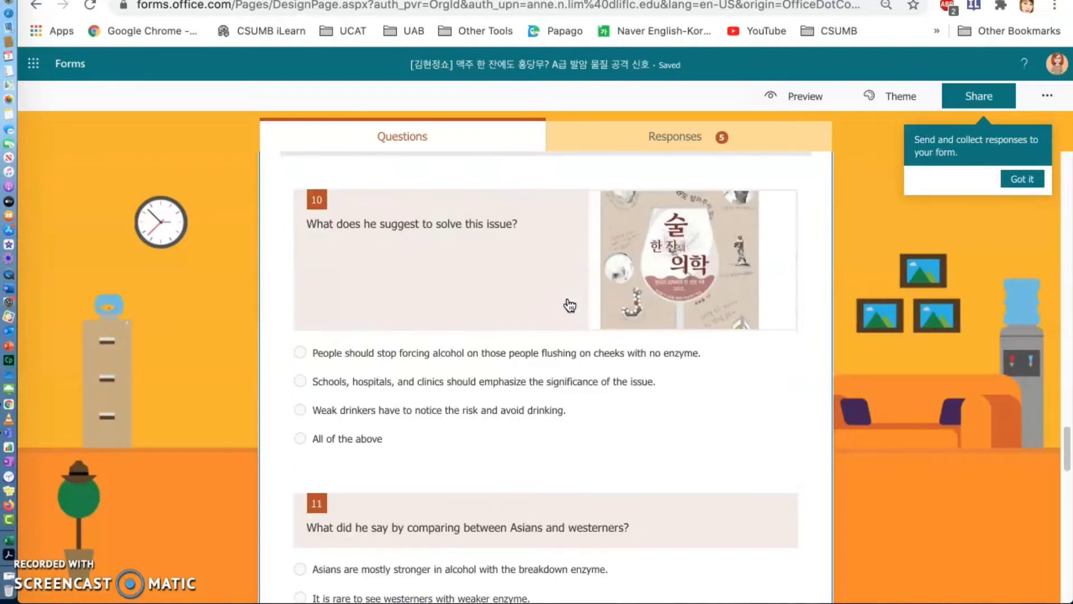
scroll(569, 306, "down", 6)
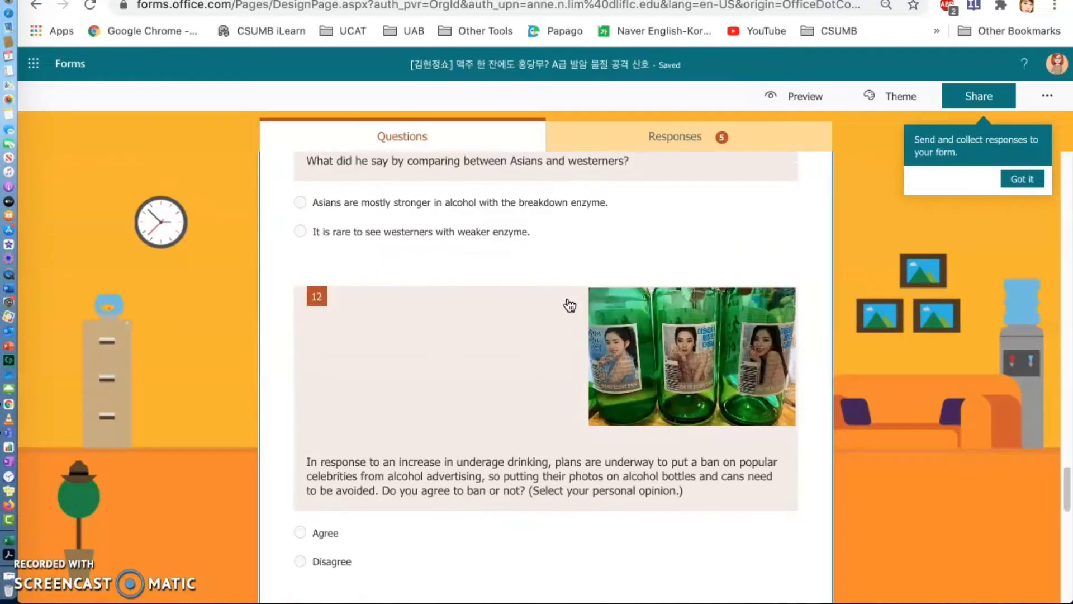
- Examine opinion question 12 on celebrity alcohol advertising, the regulation image in question 13 and the reference text with translation in question 14
scroll(569, 305, "down", 2)
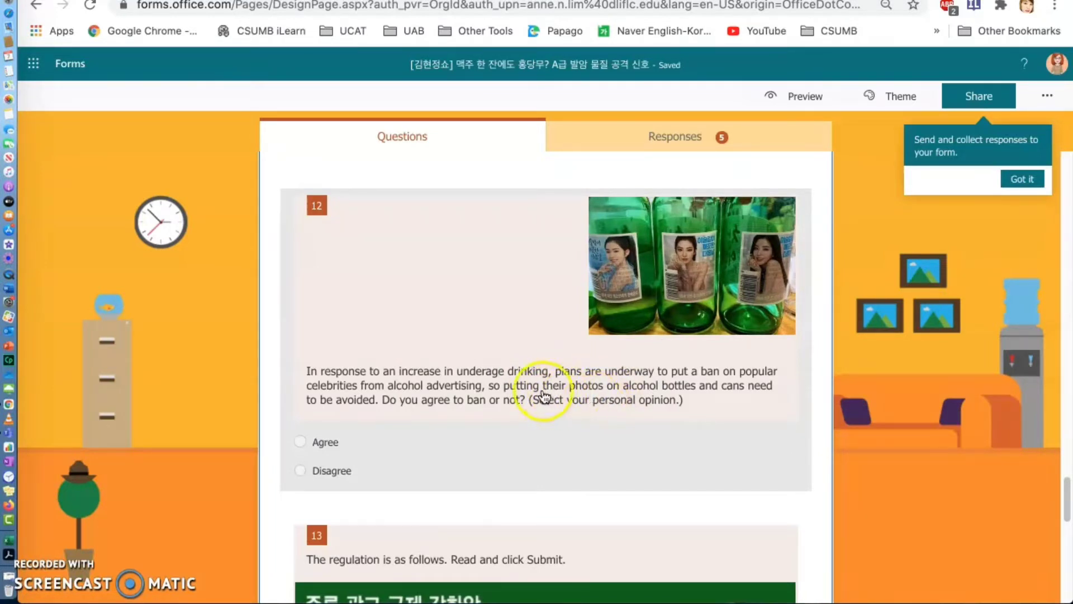
scroll(520, 391, "down", 1)
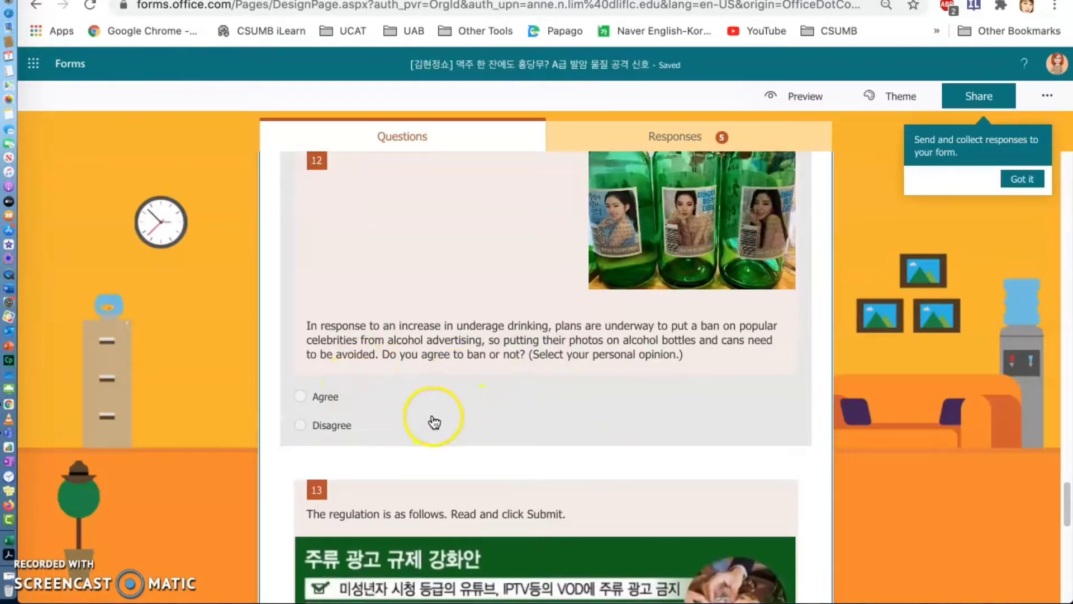
scroll(386, 425, "down", 1)
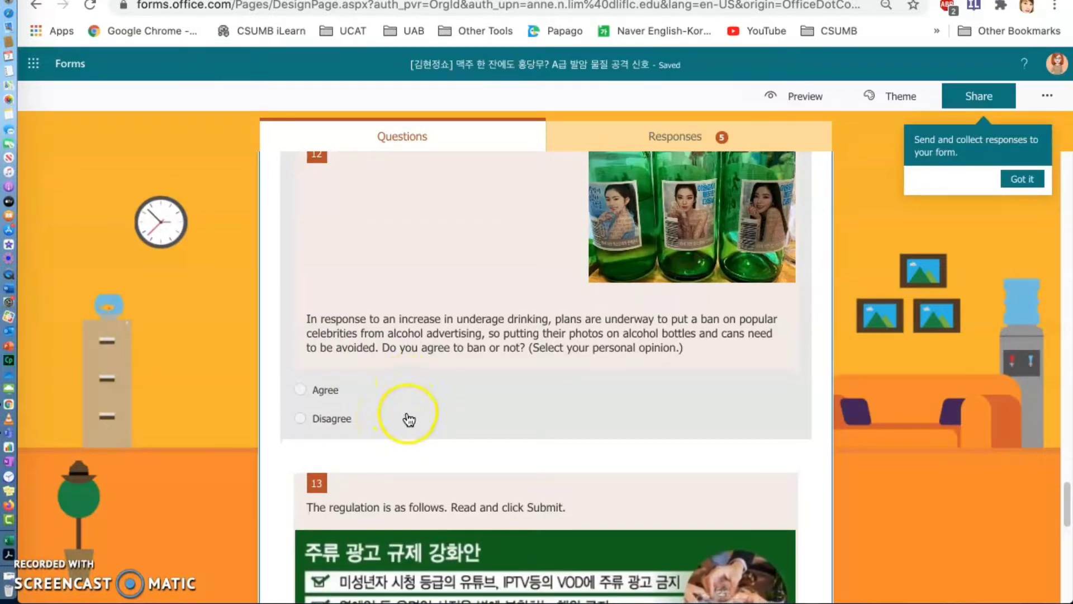
scroll(388, 419, "down", 3)
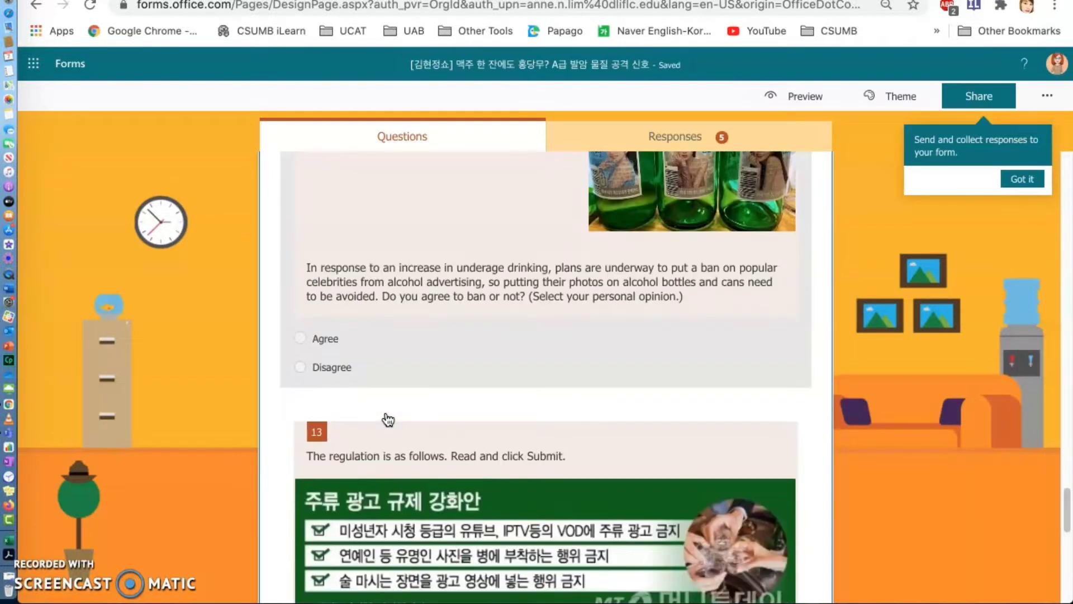
scroll(388, 419, "down", 2)
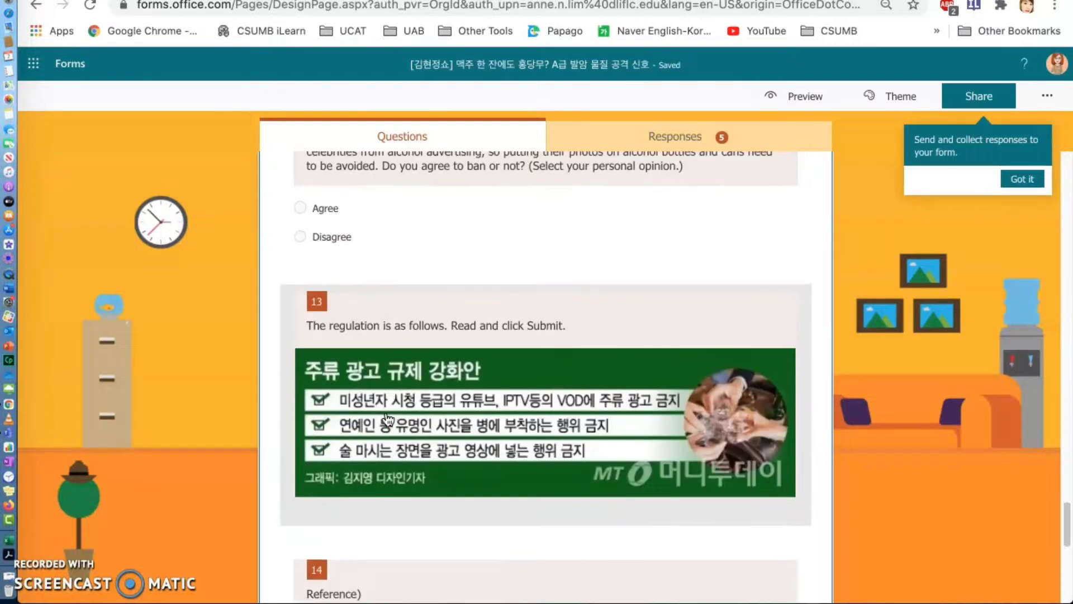
scroll(388, 420, "down", 1)
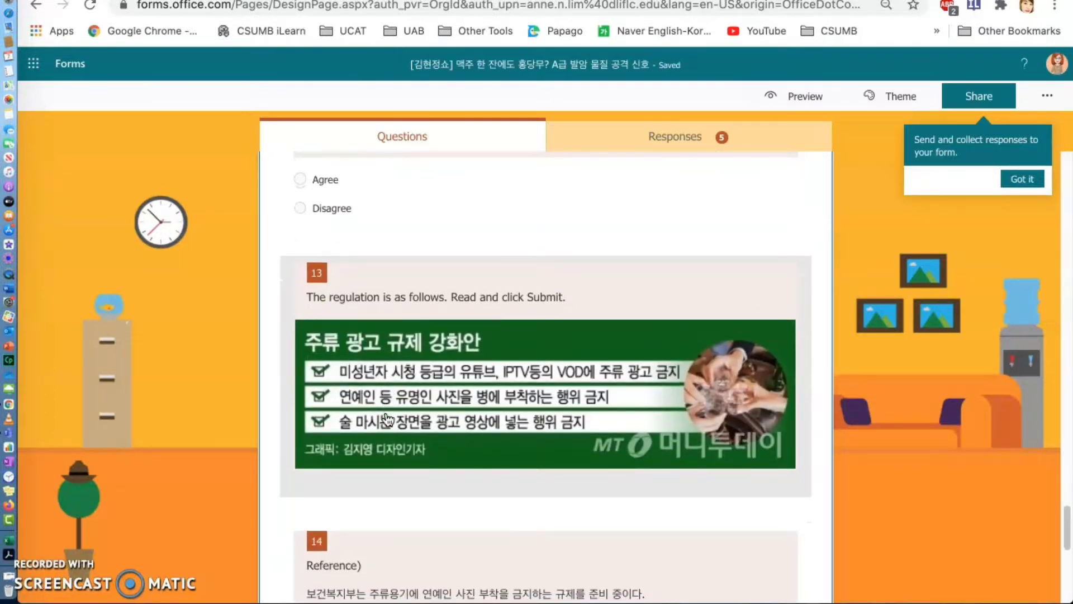
scroll(388, 419, "down", 1)
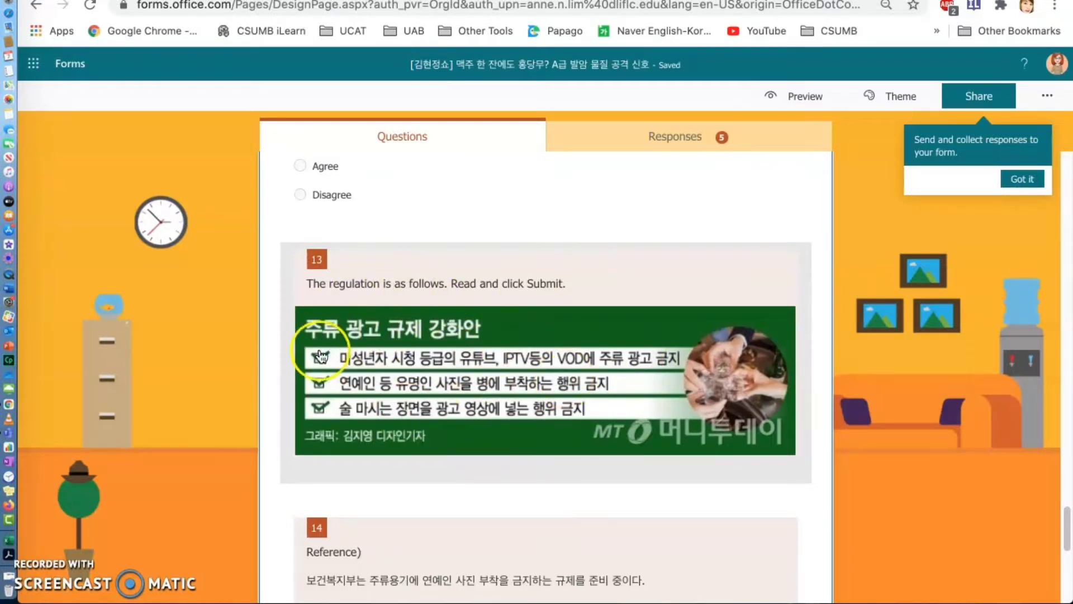
scroll(497, 413, "down", 2)
scroll(496, 397, "down", 5)
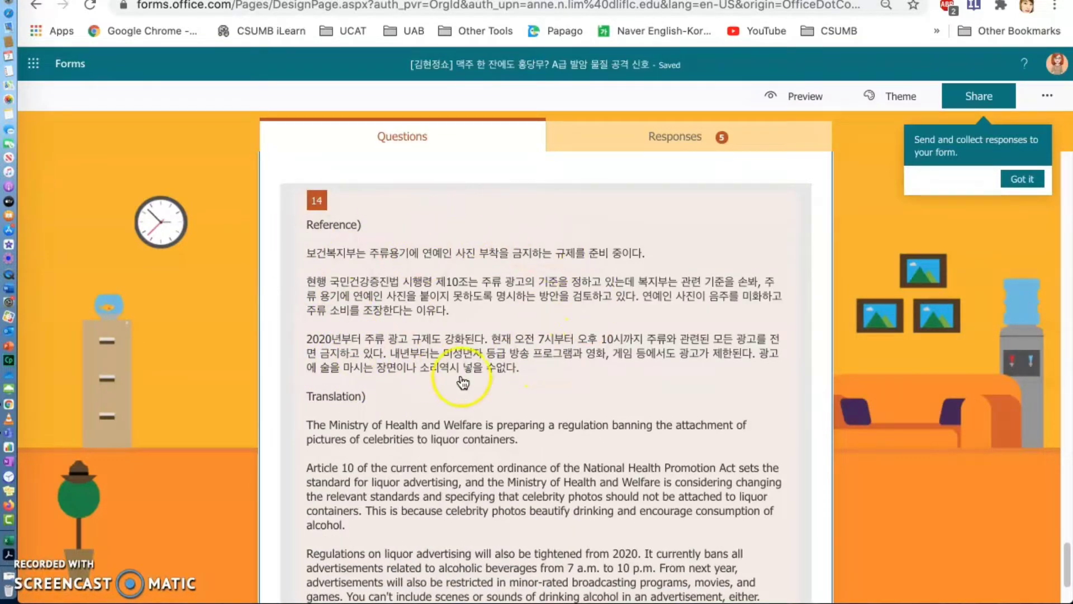
scroll(470, 364, "down", 2)
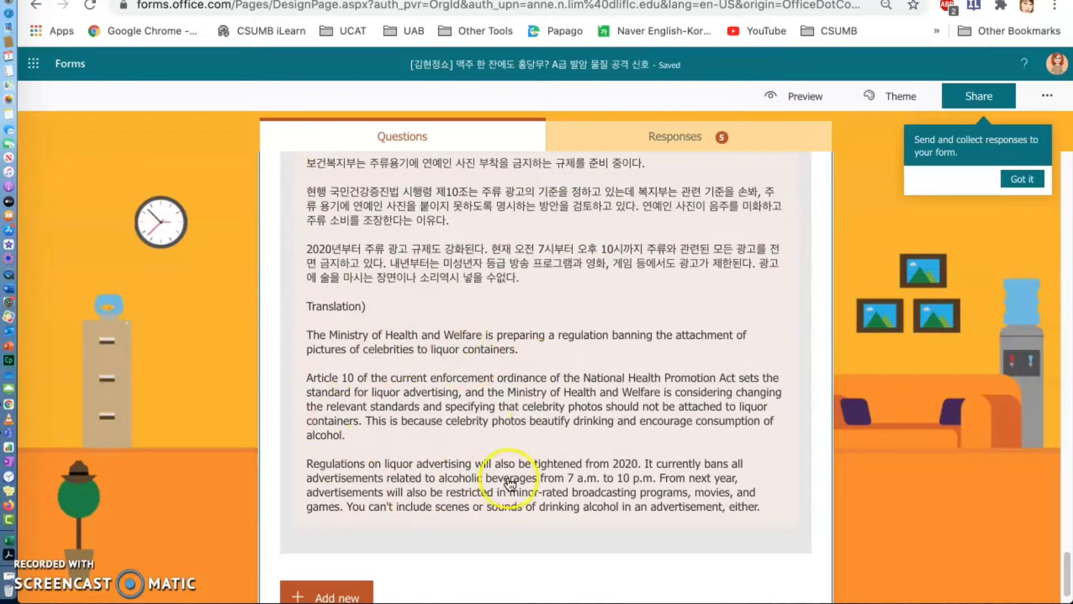
scroll(503, 481, "down", 1)
scroll(509, 479, "up", 10)
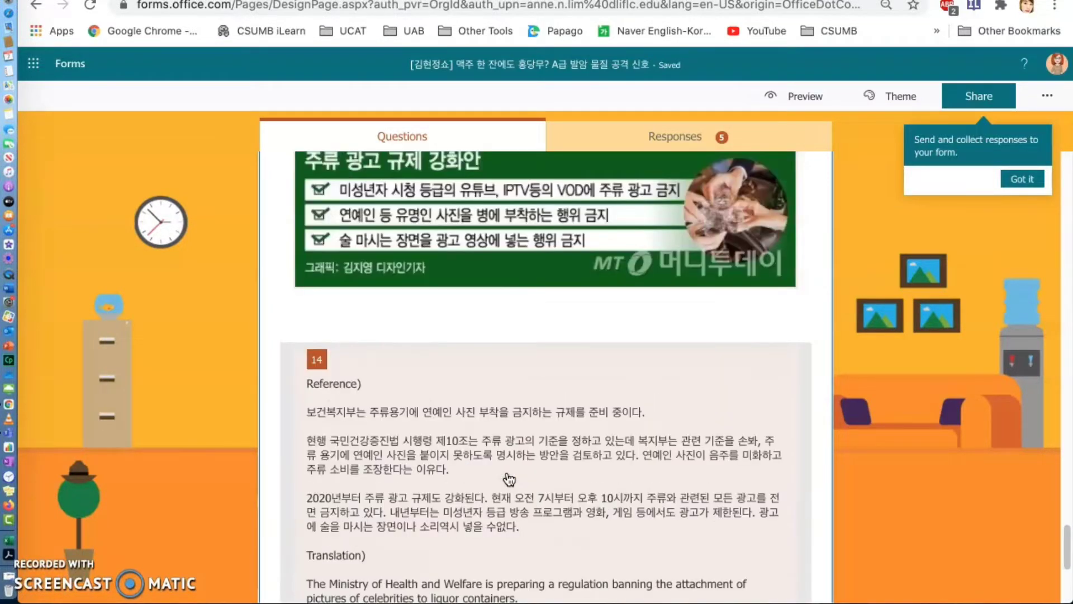
scroll(518, 474, "up", 5)
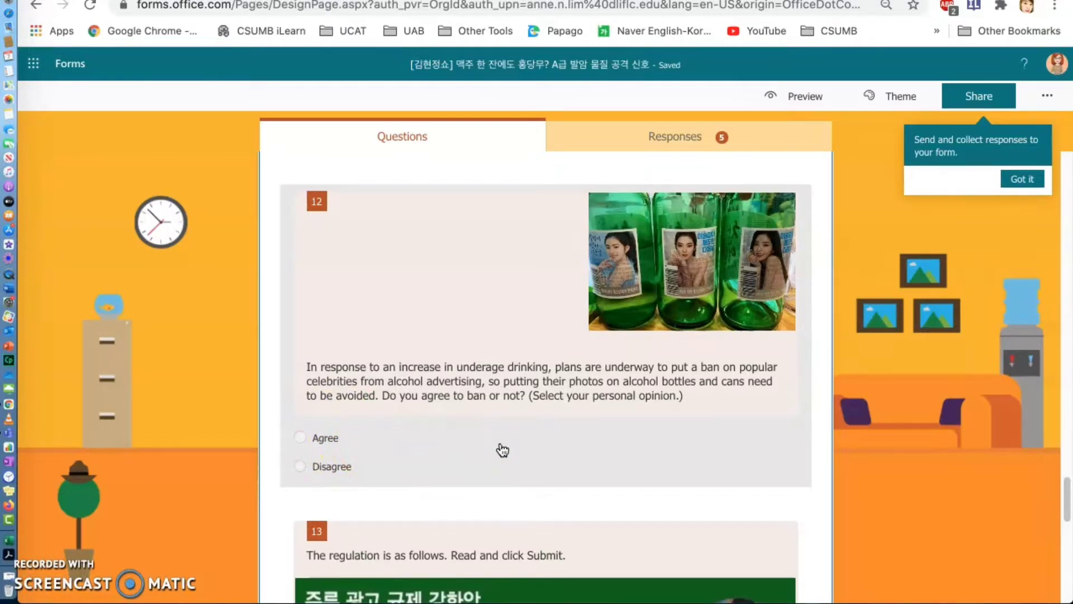
- Open the quiz's responses summary
left_click(684, 137)
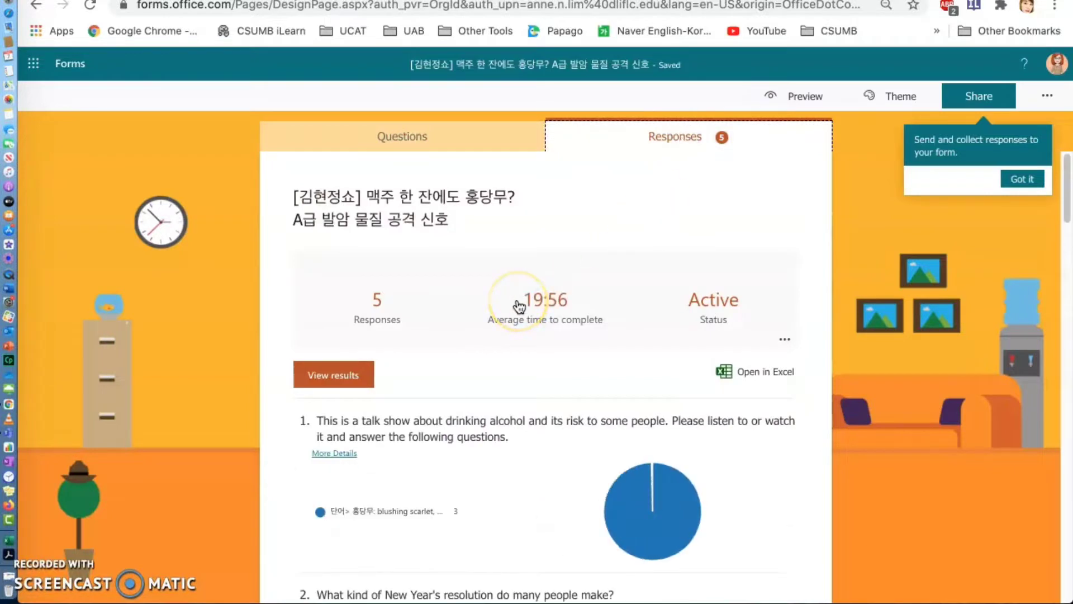
- Review the response charts for the quiz questions, including opinion question 12, down to the reference text in question 14
scroll(520, 307, "down", 2)
scroll(519, 307, "down", 20)
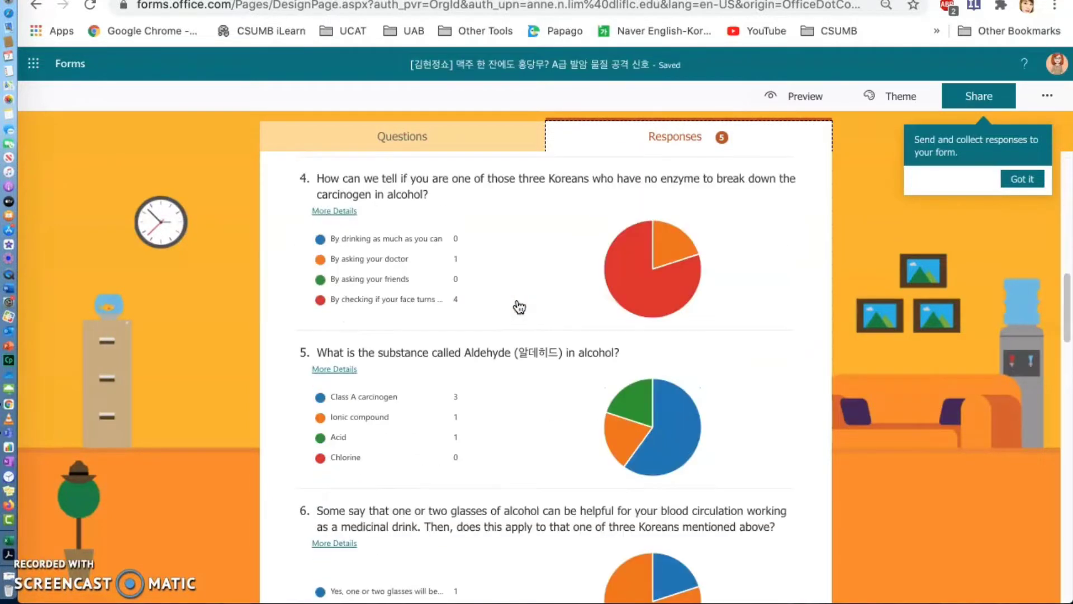
scroll(519, 307, "up", 10)
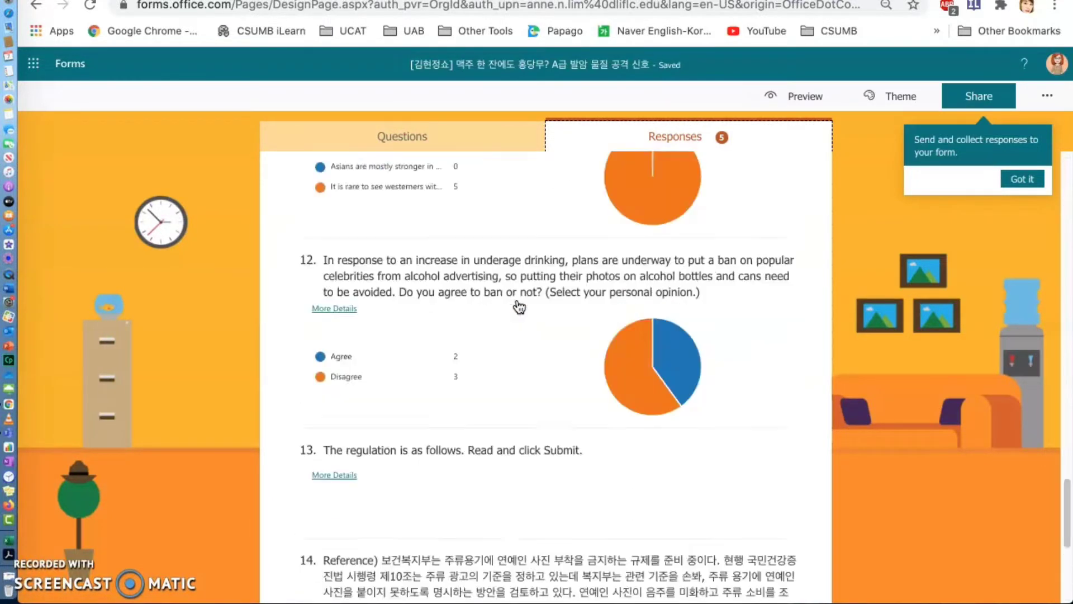
scroll(519, 306, "down", 1)
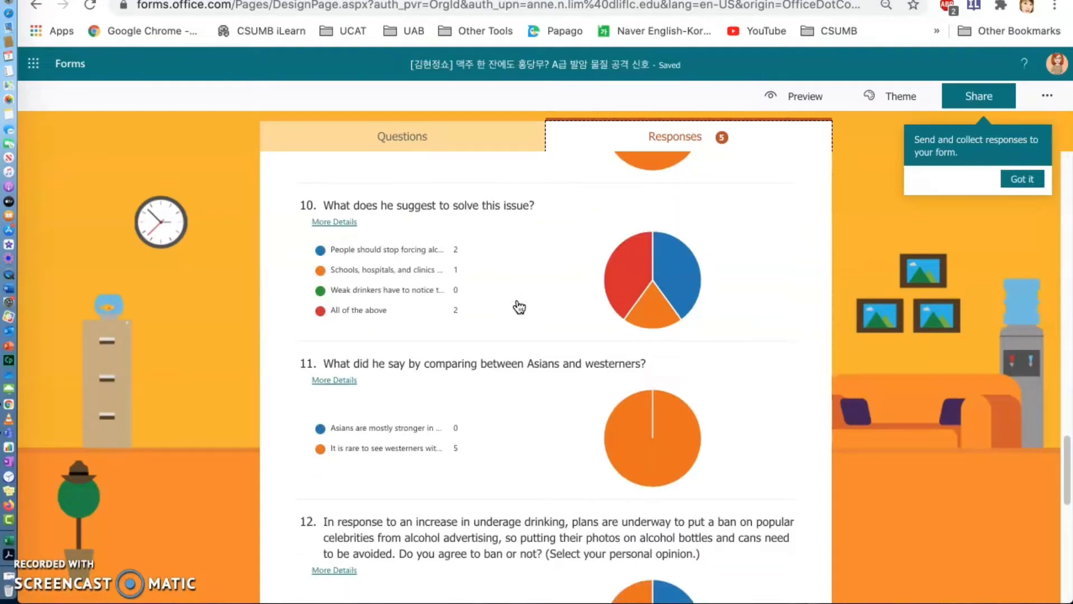
scroll(519, 307, "down", 3)
mouse_move(348, 429)
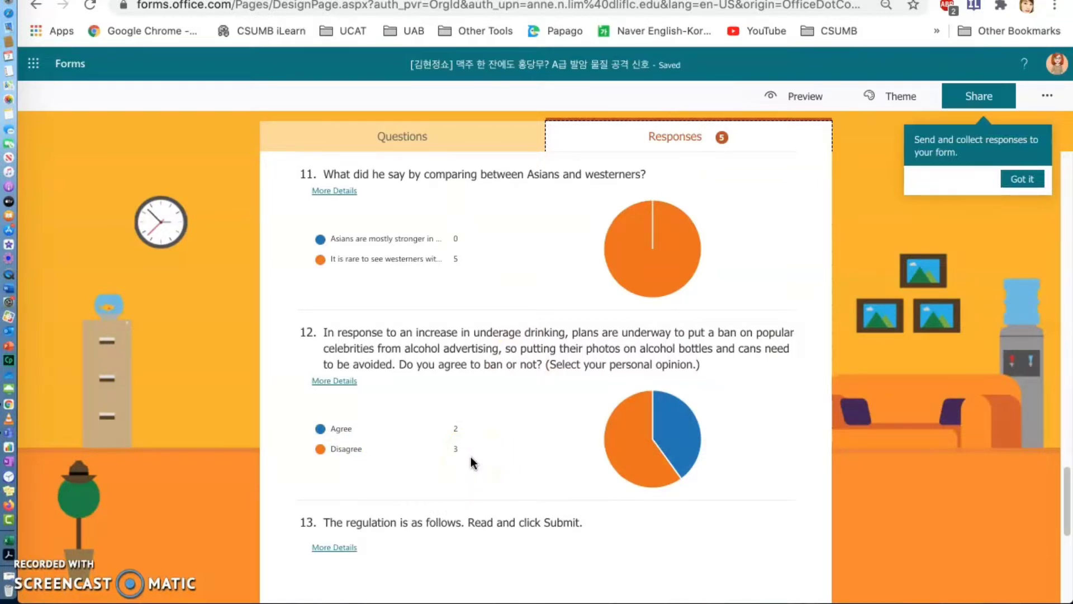
scroll(471, 457, "down", 1)
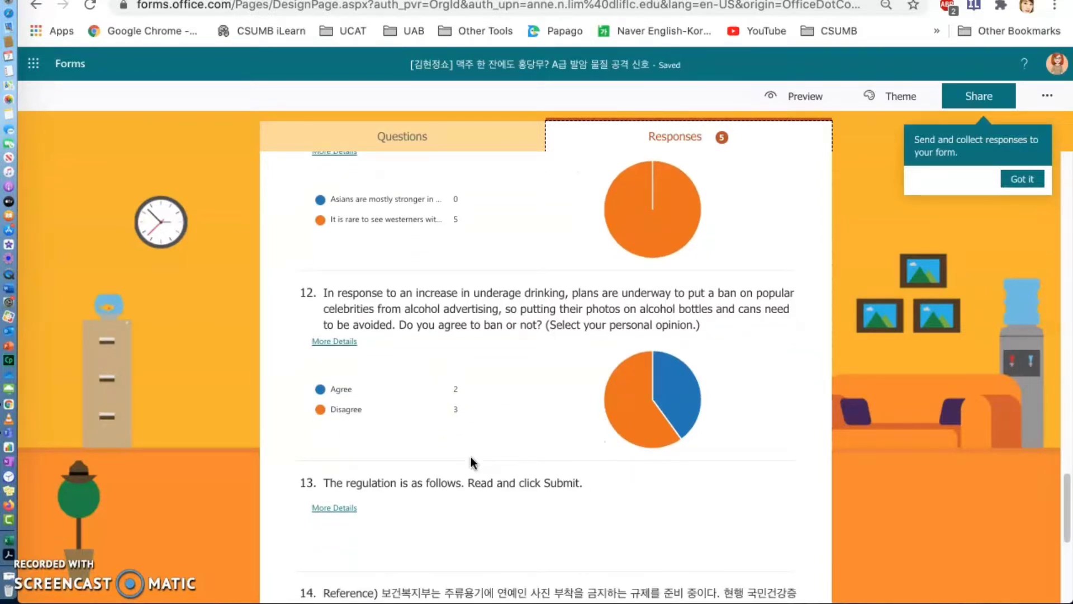
scroll(470, 457, "down", 3)
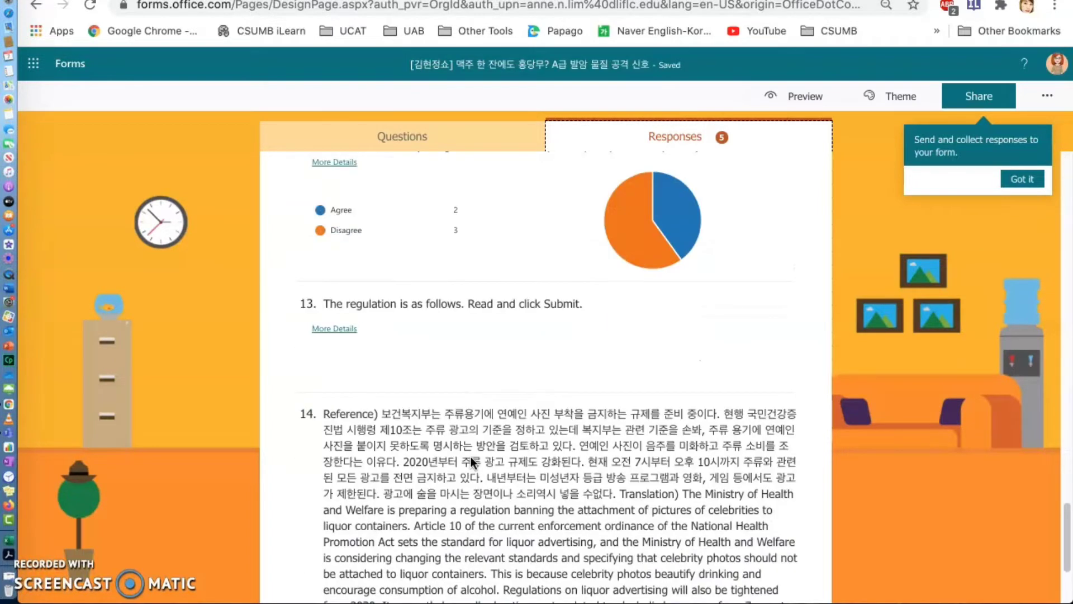
scroll(471, 461, "down", 3)
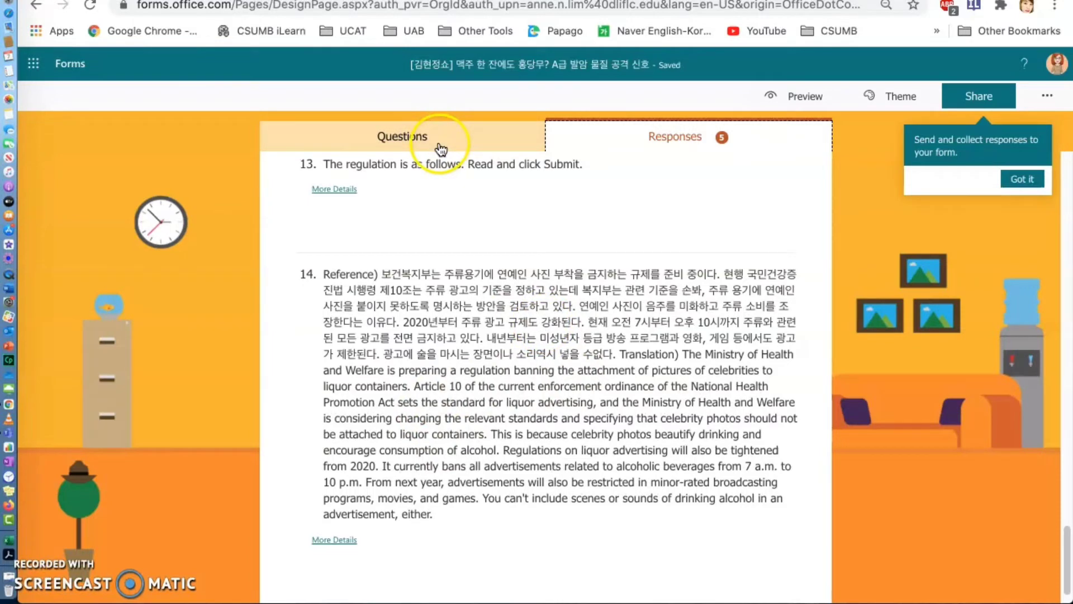
- Return to the forms list and open the quiz "듣기 토론 한반도에 중요한 것은 '분단체제'를 해소하는 것"
left_click(34, 4)
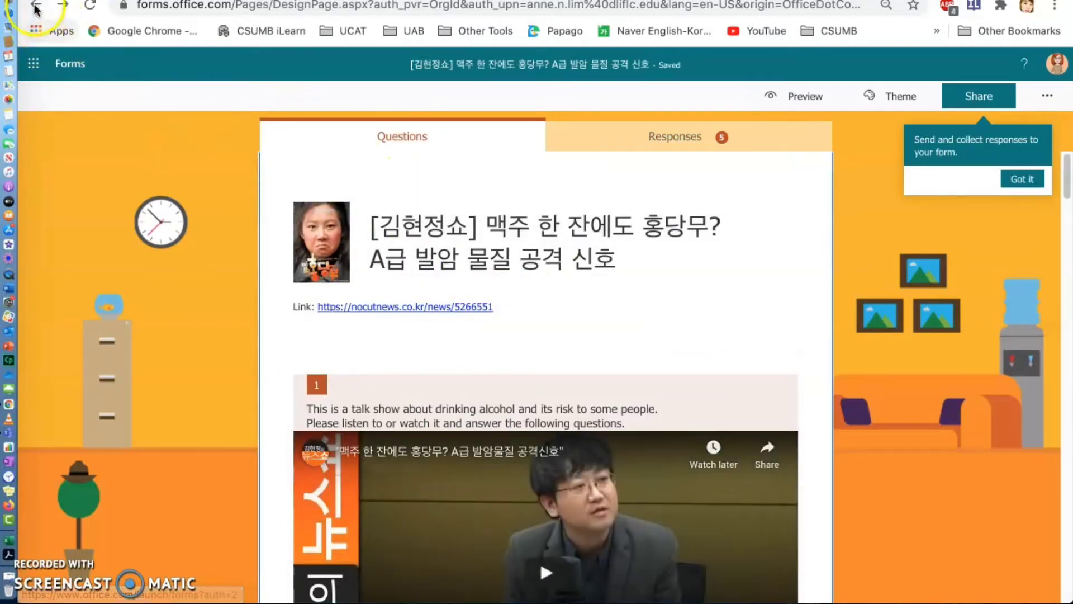
left_click(34, 6)
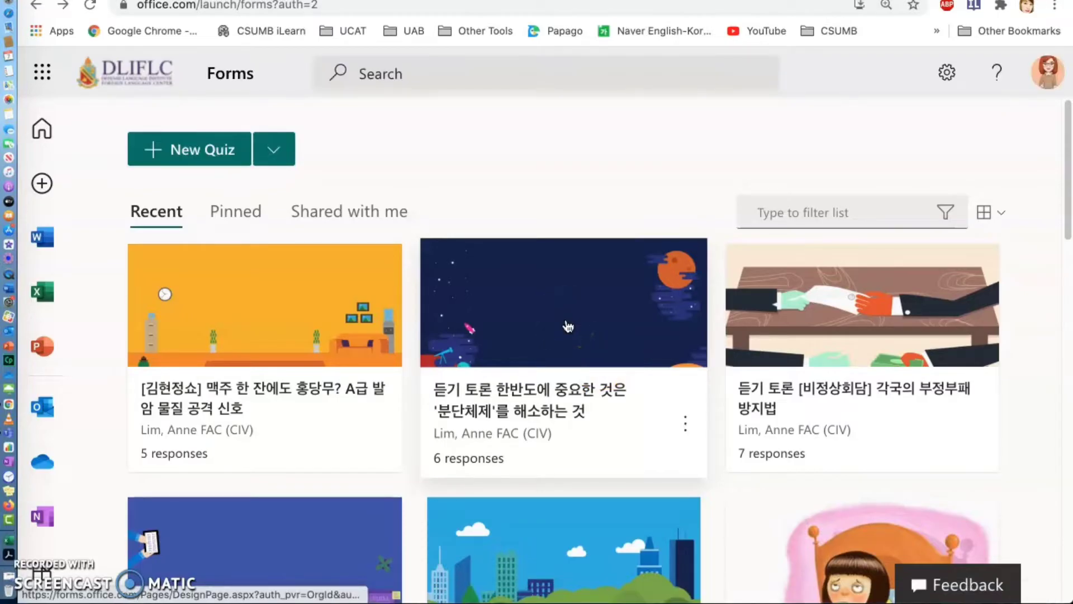
left_click(568, 327)
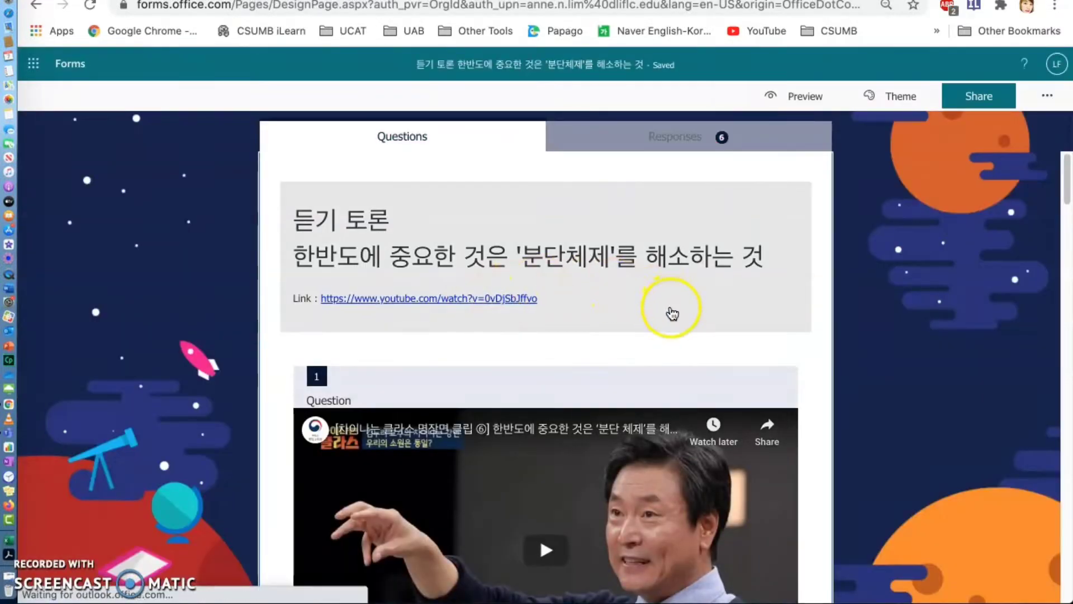
- Review the quiz's embedded lecture video and the comprehension questions on Korean unification and Willy Brandt's eastern policy
scroll(668, 318, "down", 1)
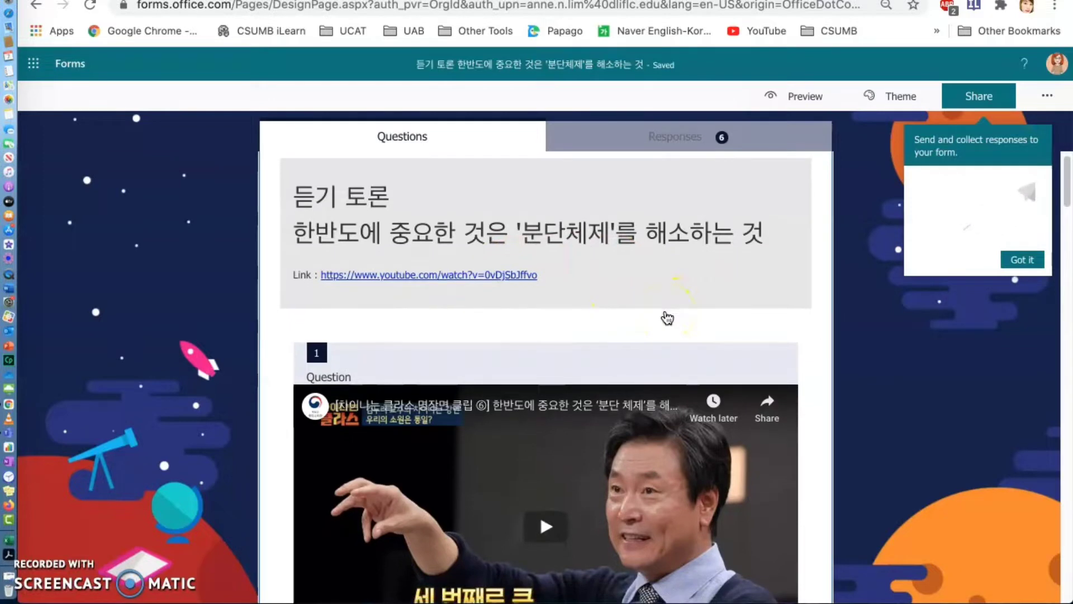
scroll(668, 317, "down", 5)
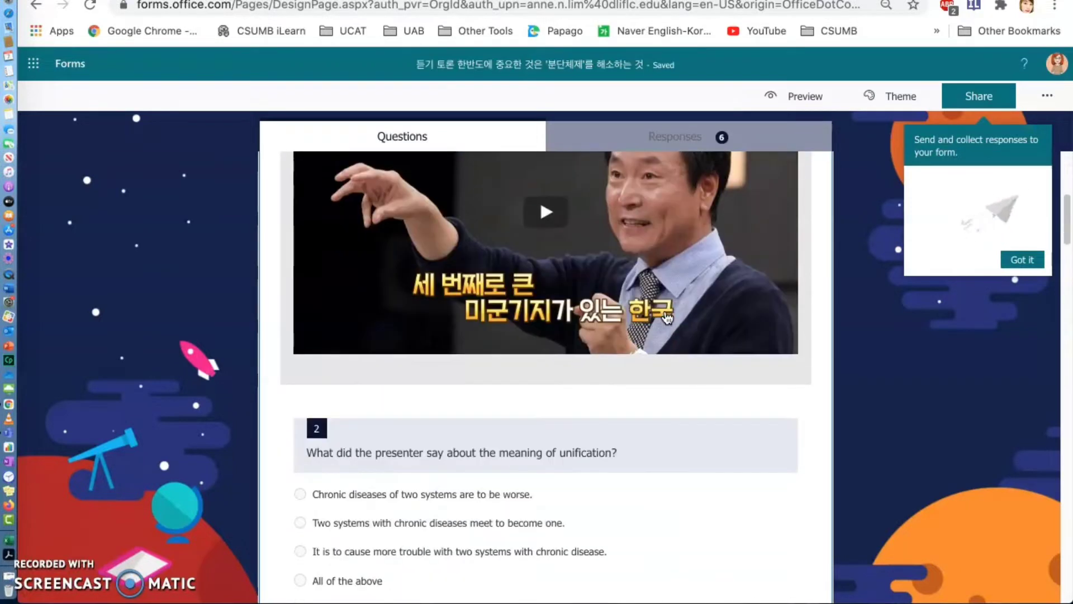
scroll(577, 295, "down", 1)
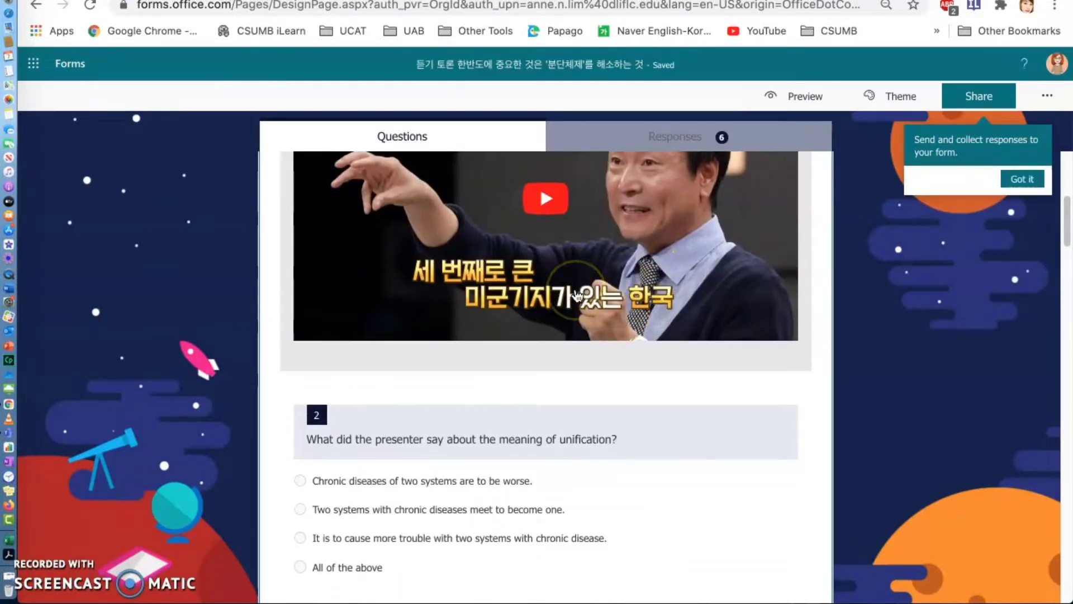
scroll(578, 295, "down", 3)
scroll(577, 295, "down", 13)
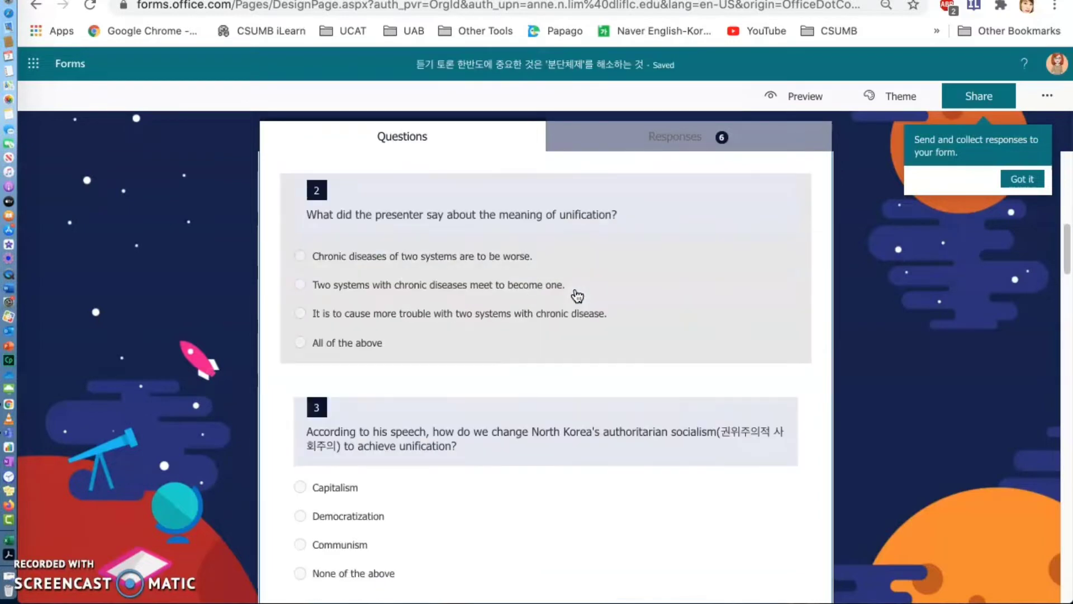
scroll(577, 296, "down", 5)
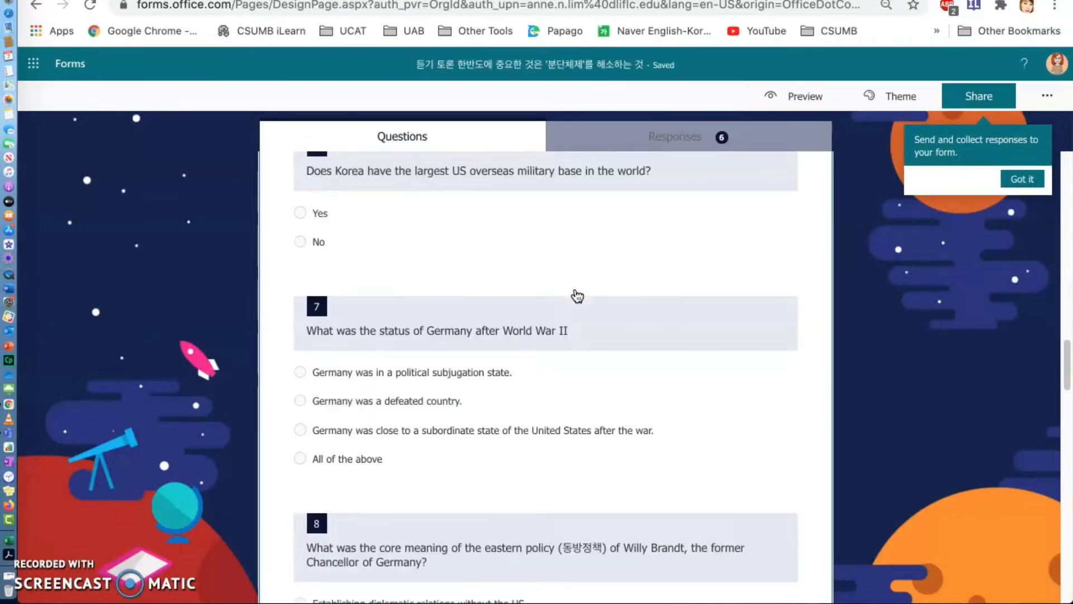
scroll(577, 295, "down", 20)
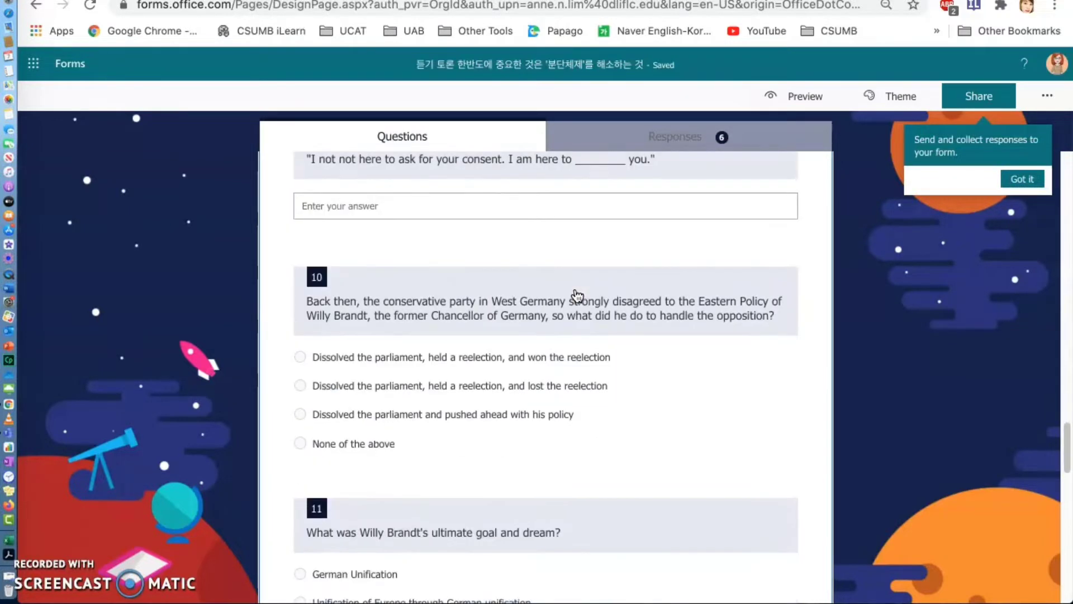
scroll(578, 297, "down", 8)
scroll(577, 296, "up", 4)
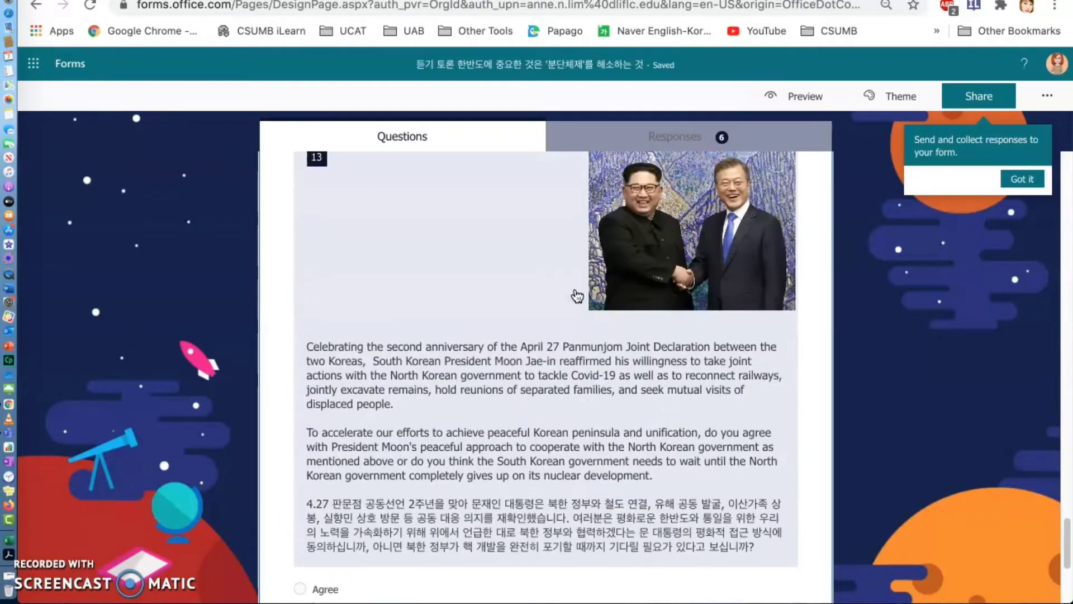
- Examine question 13's Panmunjom Declaration text with its Agree and Disagree options, and the Padlet link in question 14
left_click(657, 396)
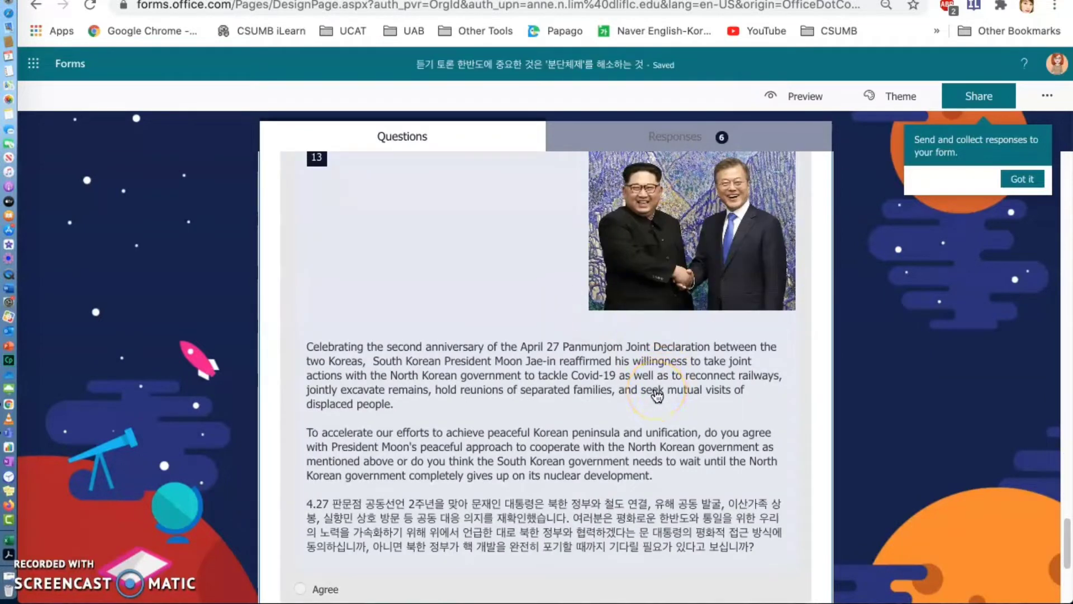
scroll(656, 396, "down", 1)
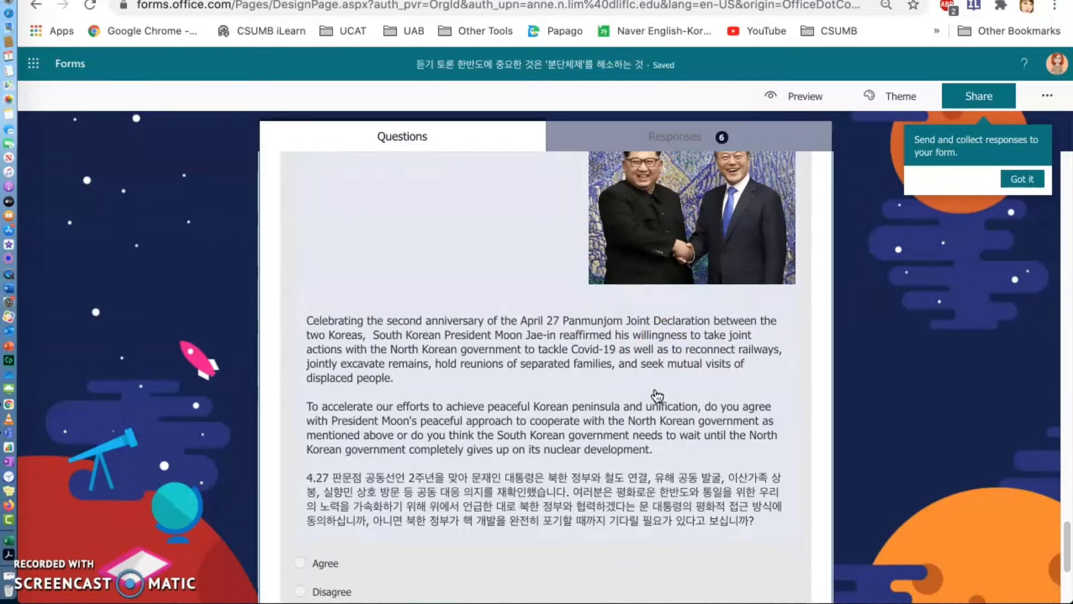
scroll(657, 396, "down", 1)
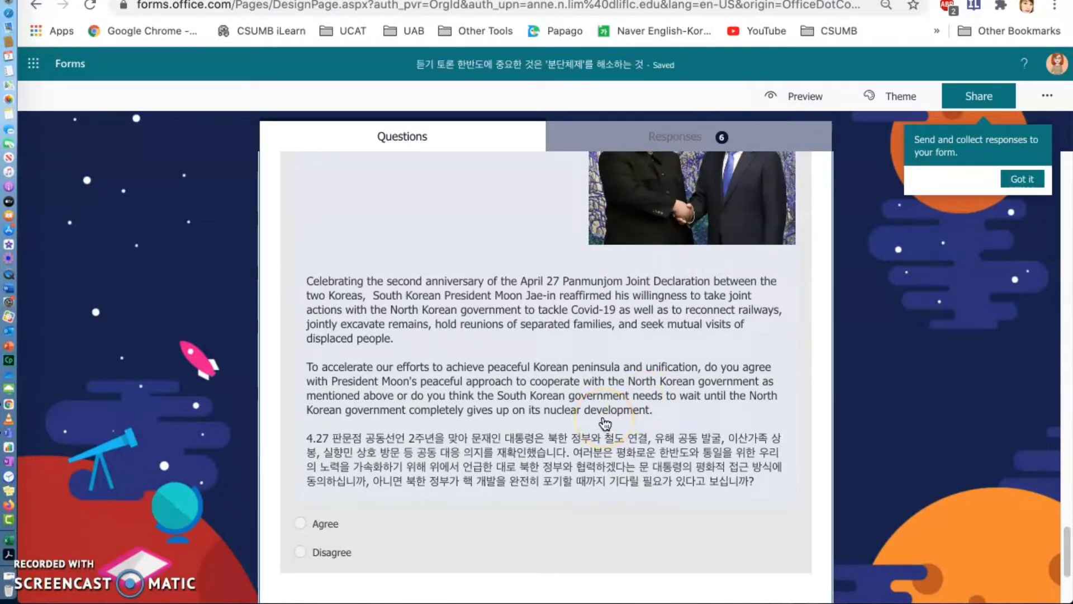
scroll(605, 423, "down", 1)
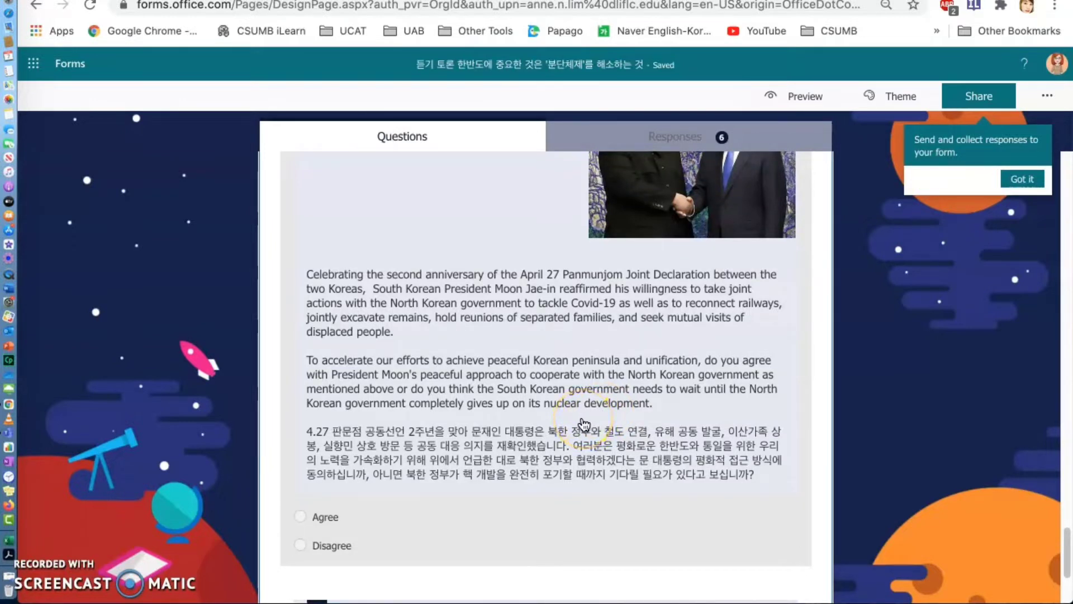
scroll(583, 425, "down", 1)
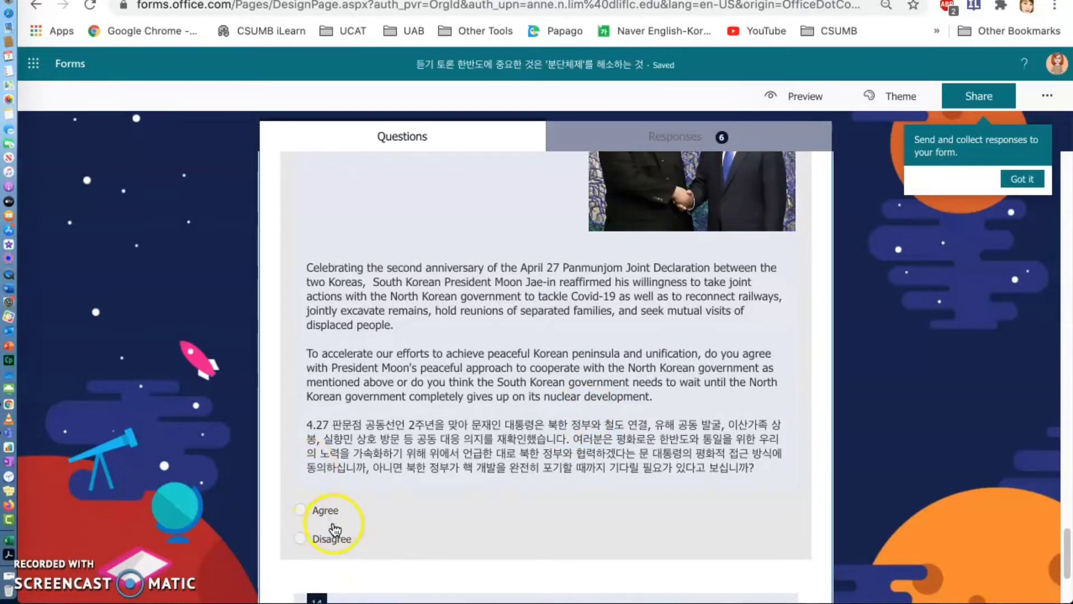
scroll(364, 551, "down", 5)
scroll(367, 553, "down", 1)
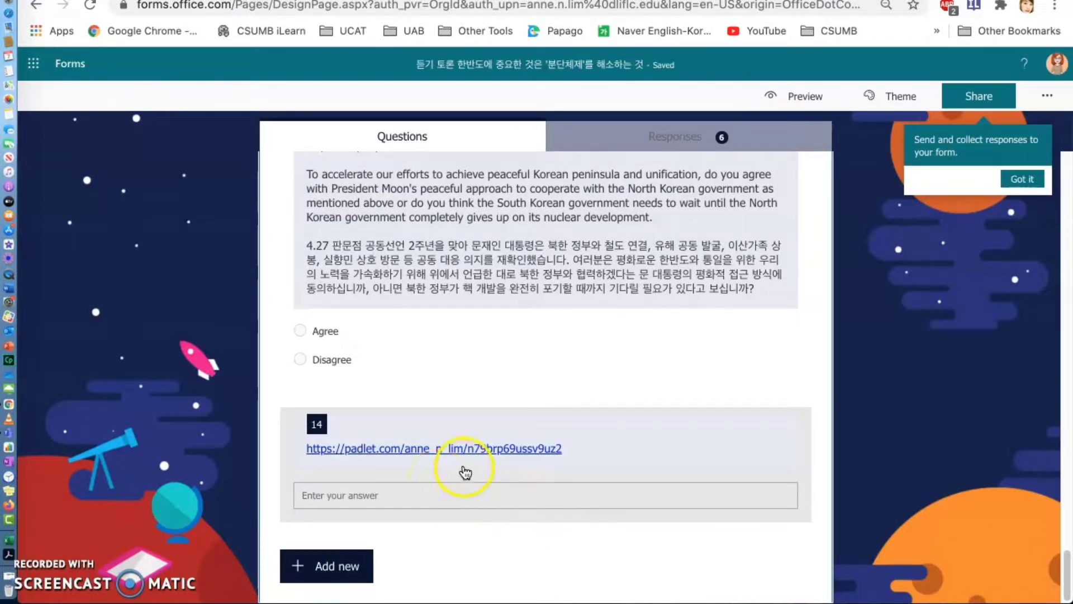
- Open the Padlet opinion board linked in question 14 and dismiss its subscription notice before returning to the forms list
left_click(495, 452)
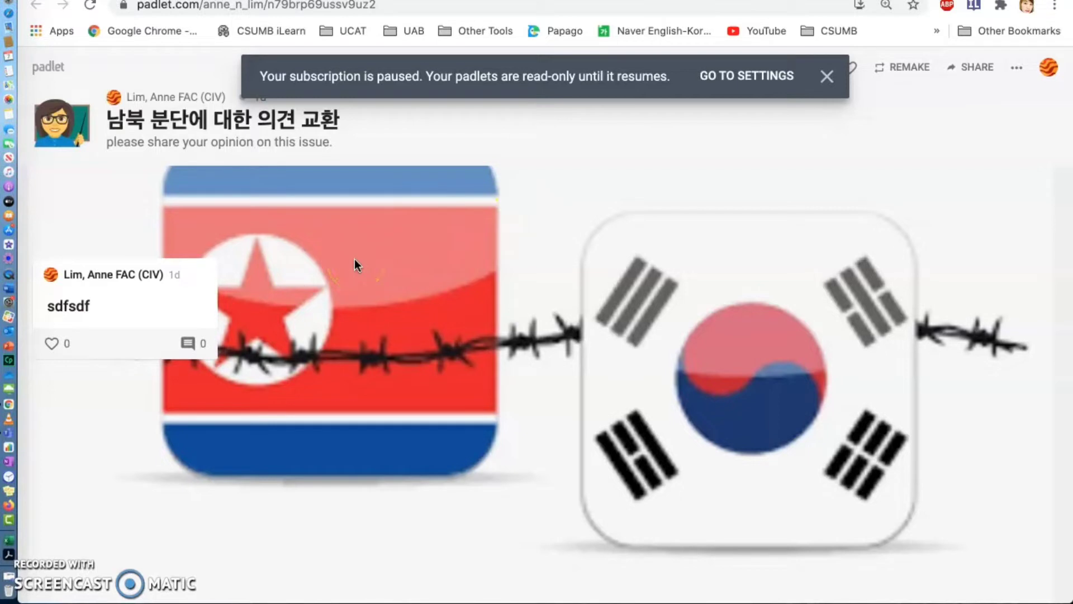
left_click(828, 77)
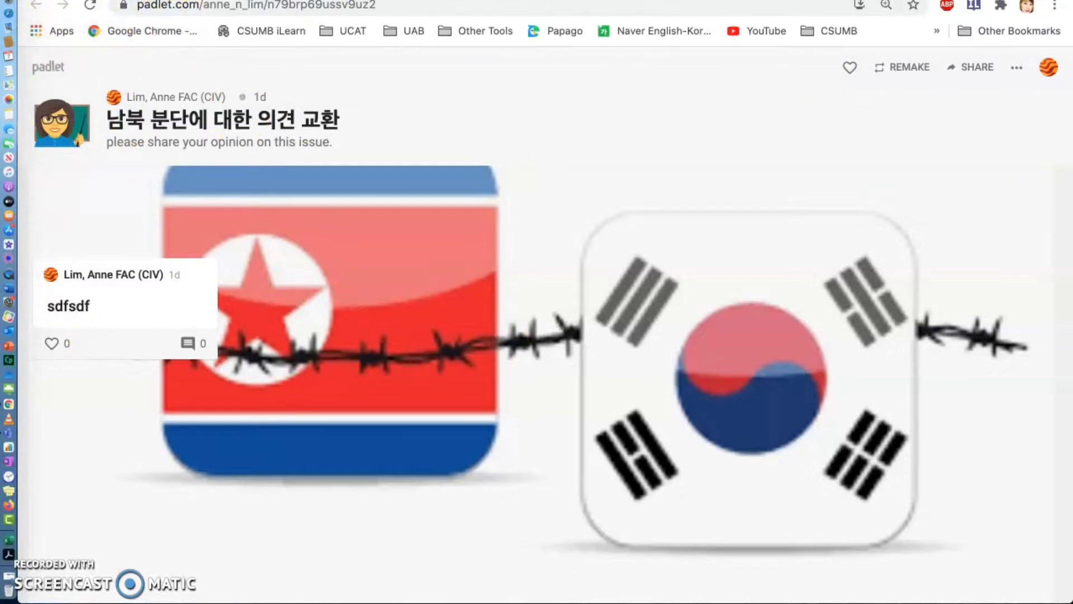
key("ctrl+Tab")
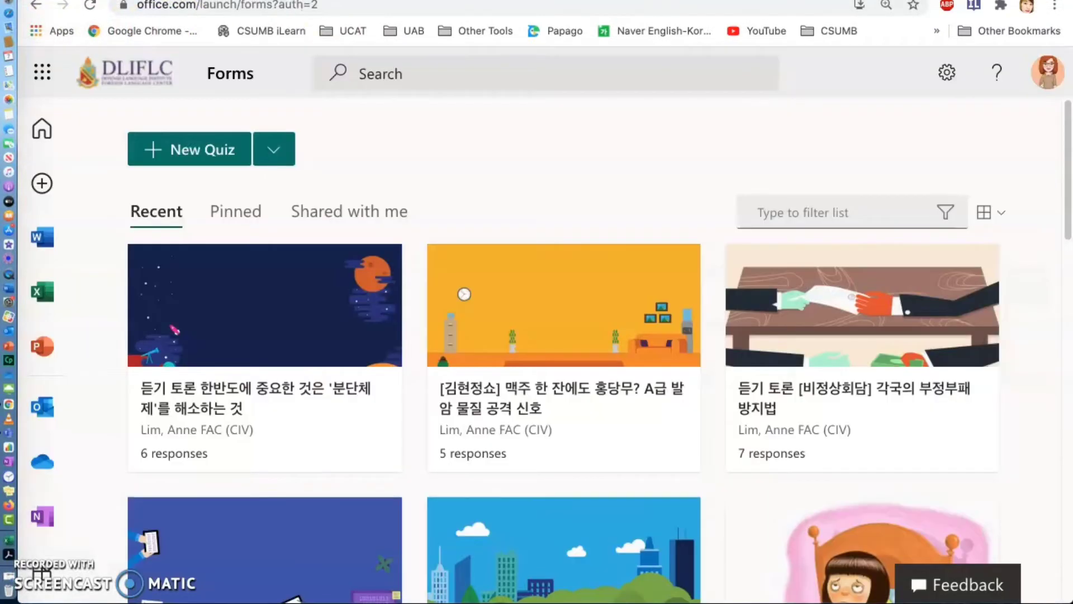
- Switch from the recent forms to the complete list of own forms and expand it to show more entries
scroll(638, 385, "down", 6)
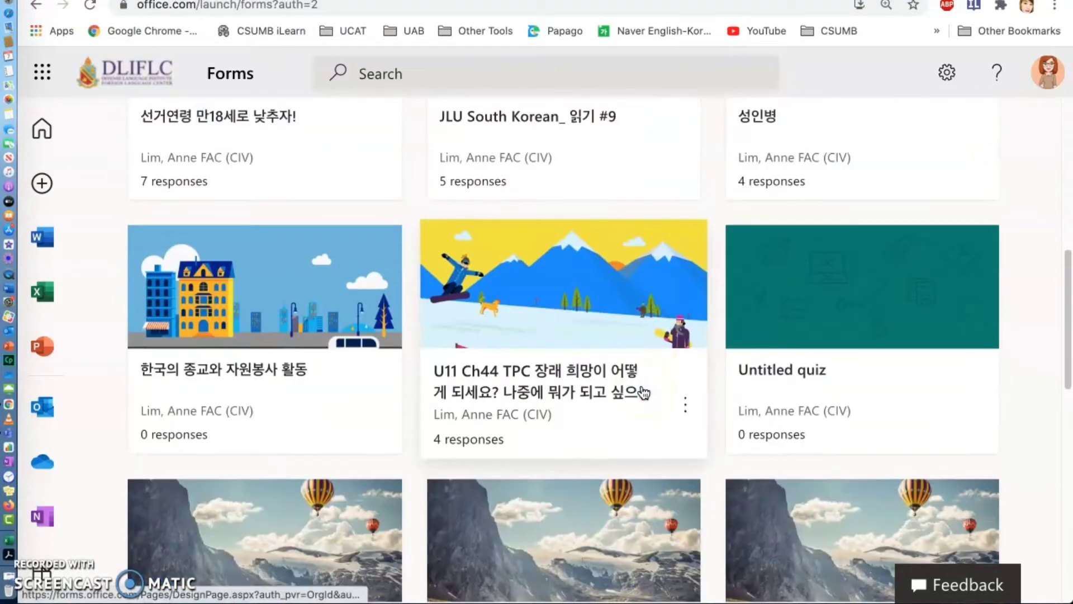
scroll(644, 393, "down", 5)
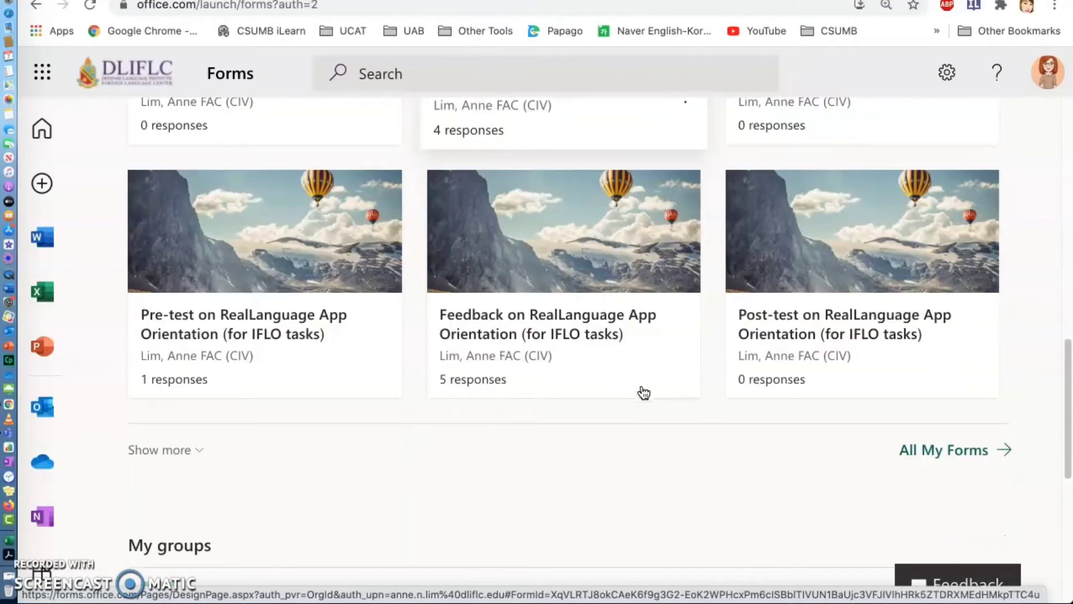
left_click(971, 398)
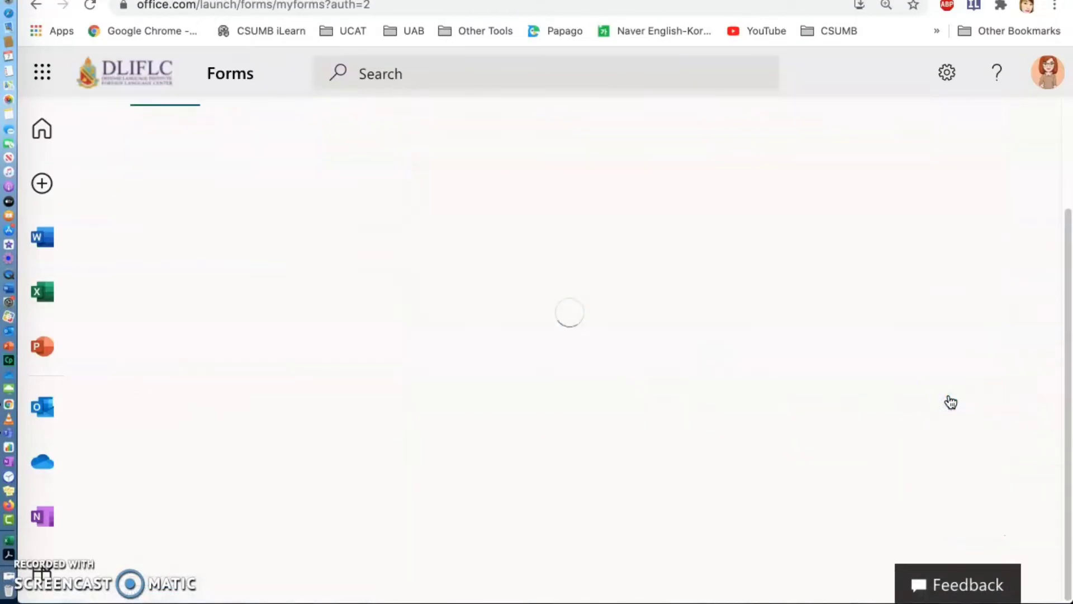
scroll(726, 399, "down", 15)
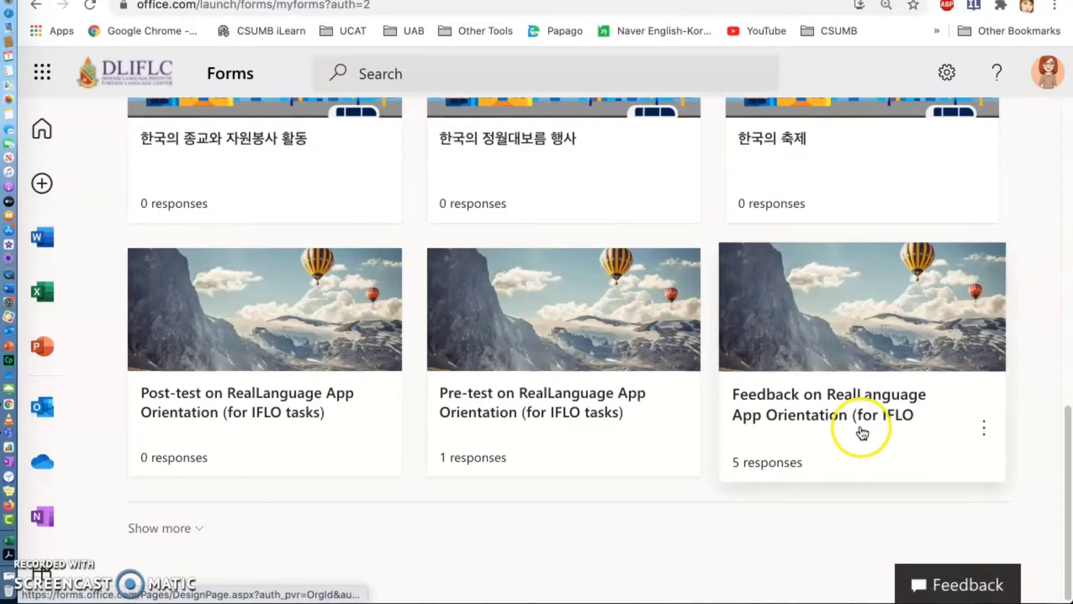
left_click(155, 529)
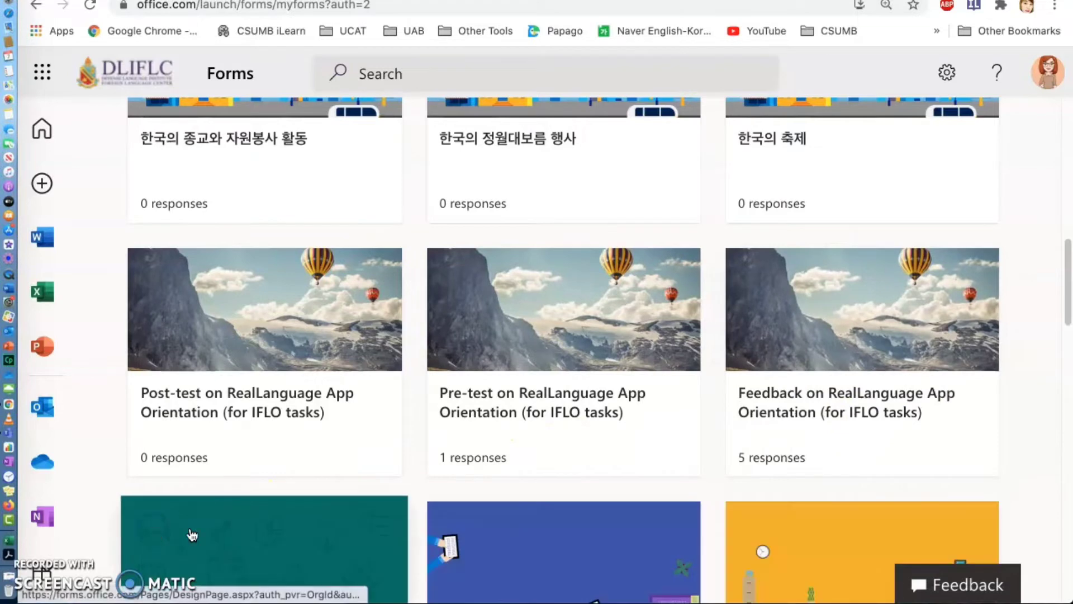
- Find the quiz "JLU South Korean_읽기 #17" in the expanded forms list and open it
scroll(436, 506, "down", 5)
scroll(441, 510, "down", 4)
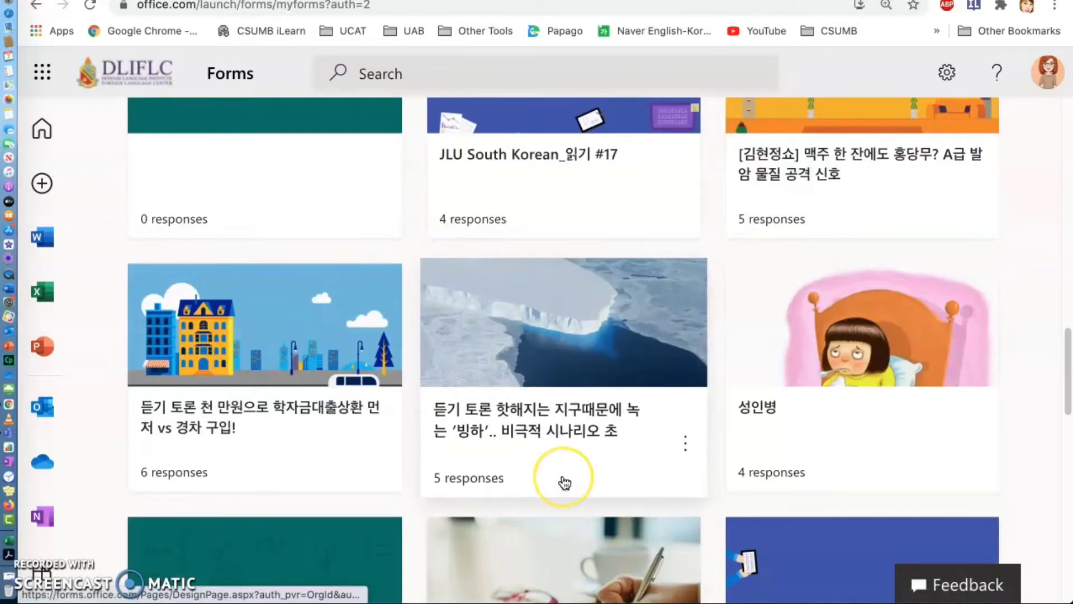
scroll(562, 482, "up", 1)
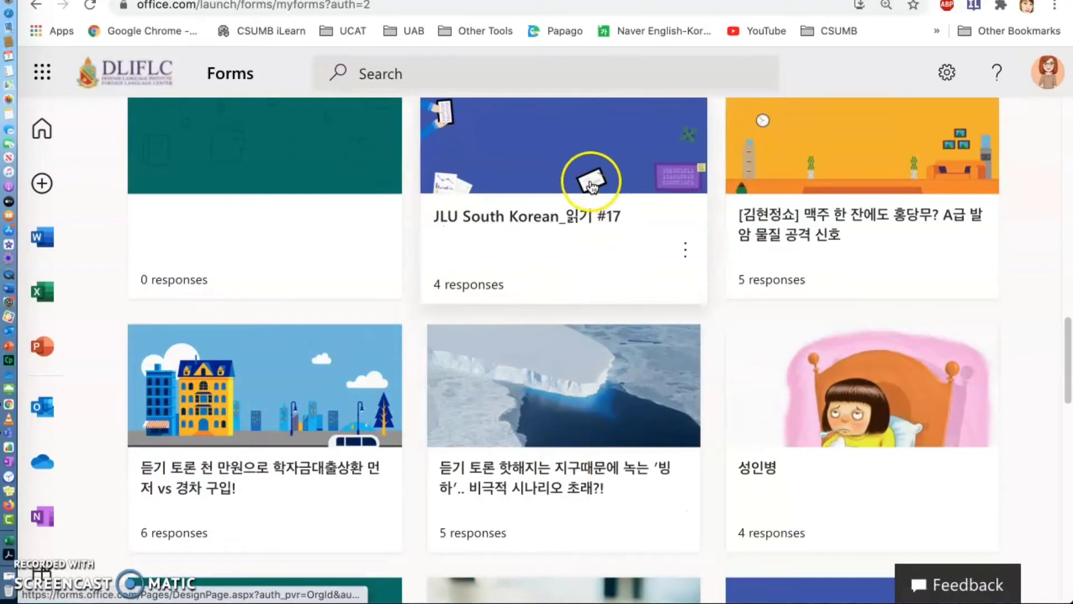
left_click(511, 162)
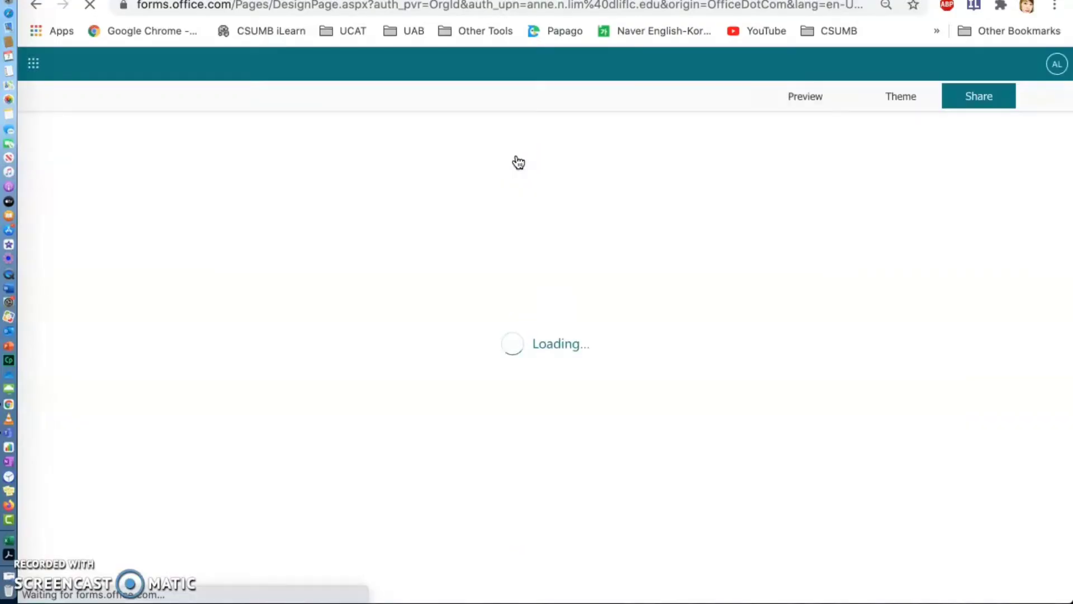
- Examine question 1's newspaper passage about money, its picture, and the comprehension questions that follow it
scroll(458, 395, "down", 7)
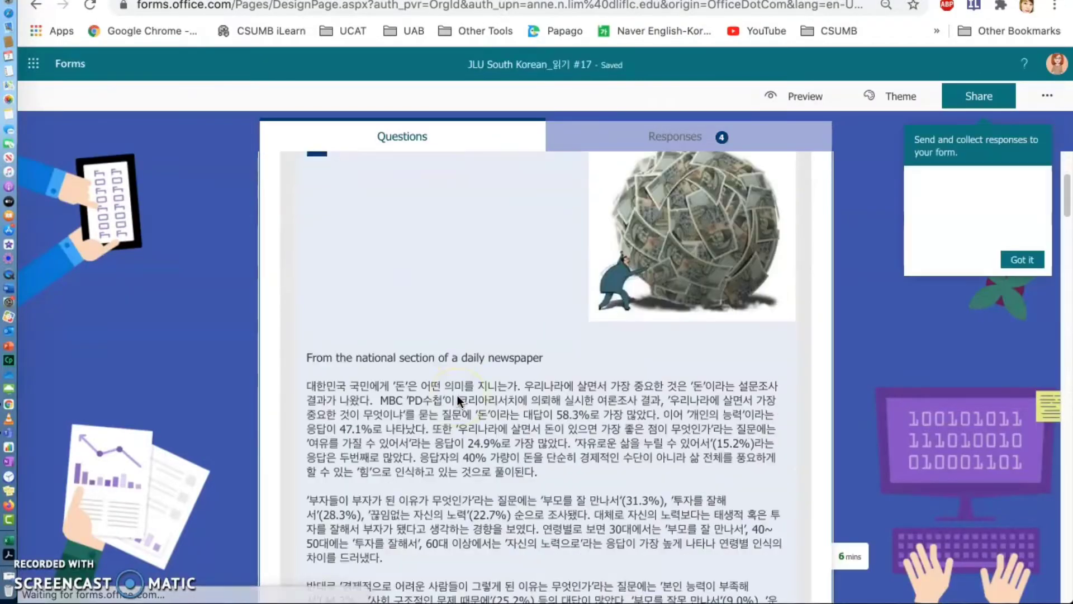
scroll(556, 349, "up", 6)
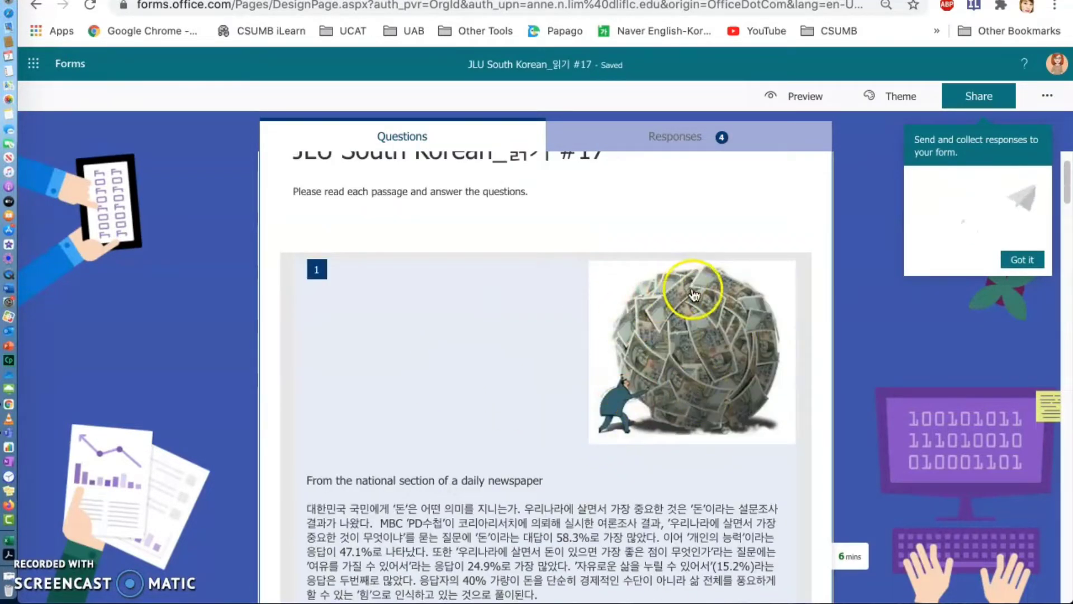
scroll(671, 385, "down", 1)
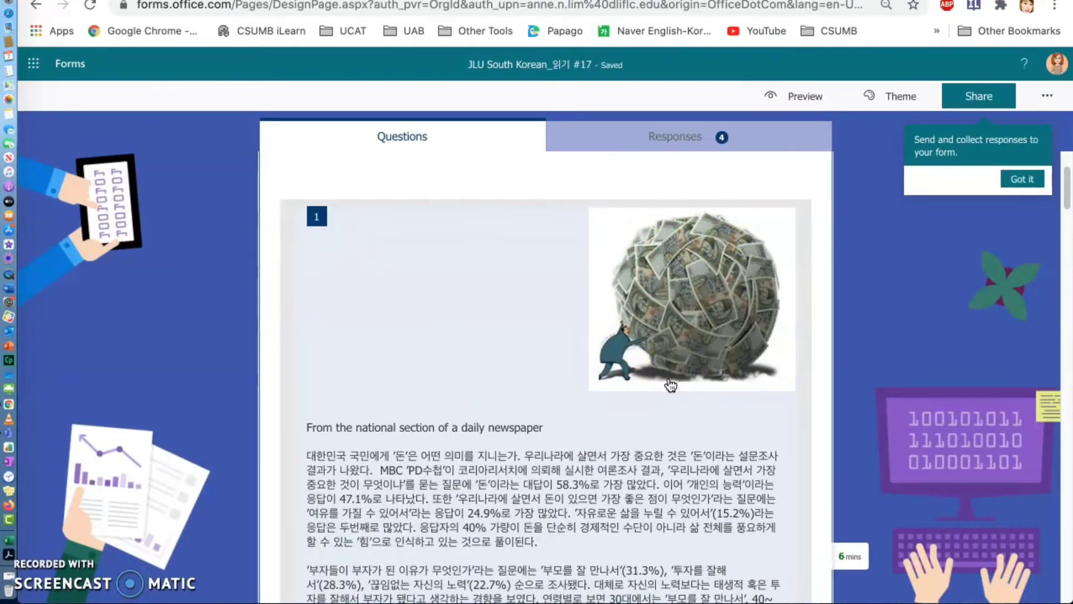
scroll(699, 330, "down", 1)
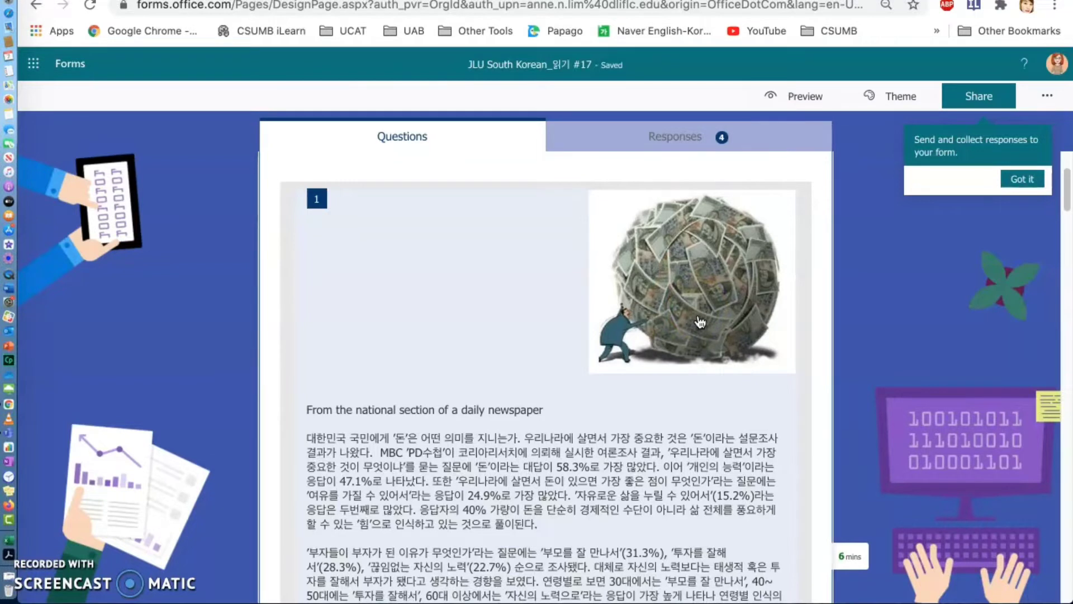
scroll(700, 323, "down", 1)
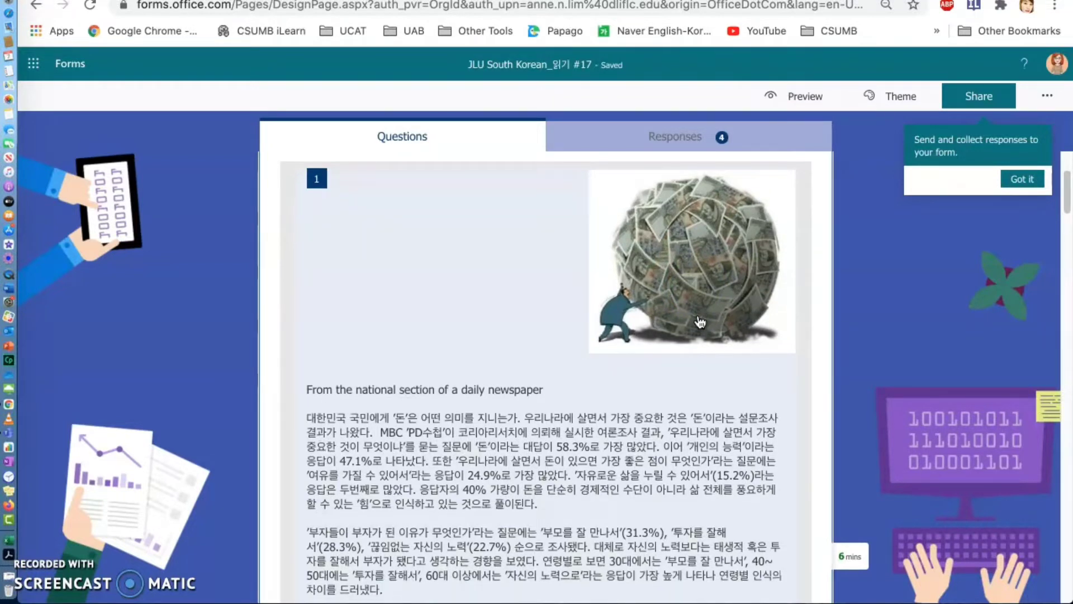
scroll(700, 323, "down", 20)
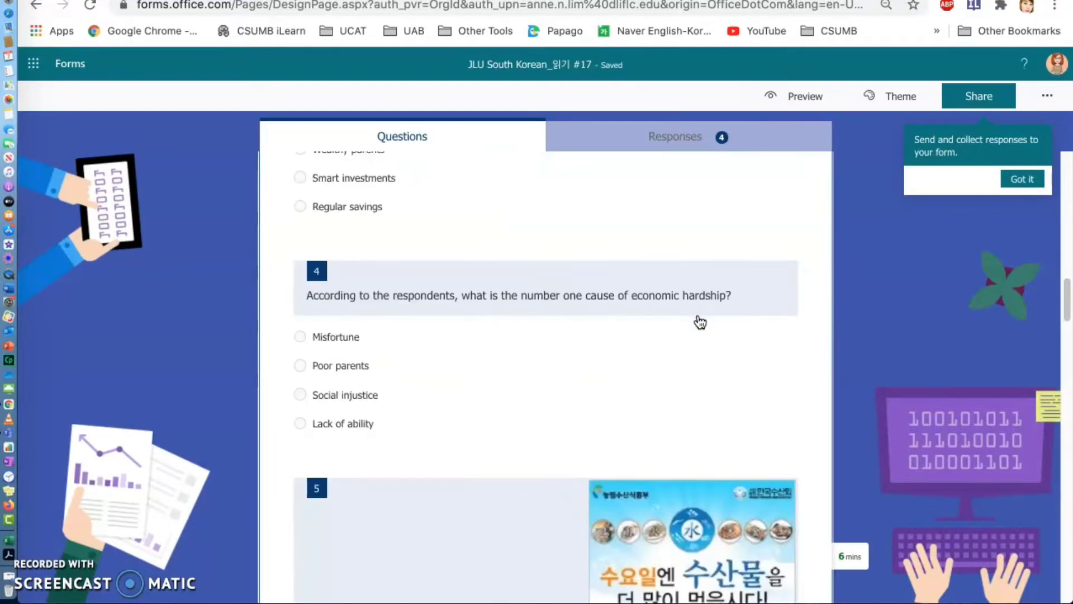
- Examine the seafood campaign passage in question 5, its vocabulary list, and the remaining passage and questions through question 12
scroll(699, 322, "down", 5)
left_click(701, 324)
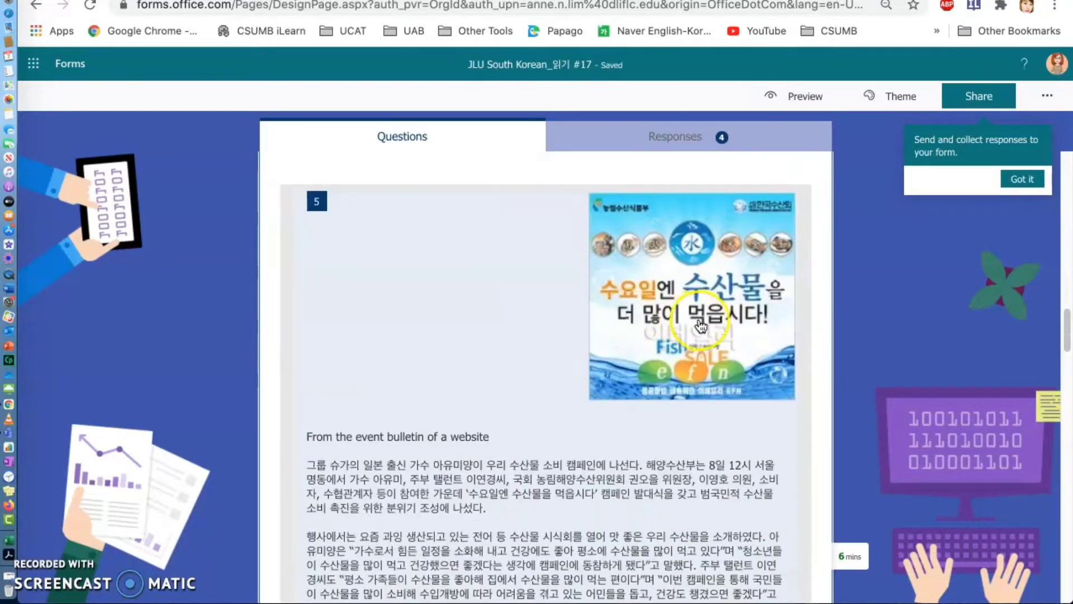
scroll(660, 425, "down", 6)
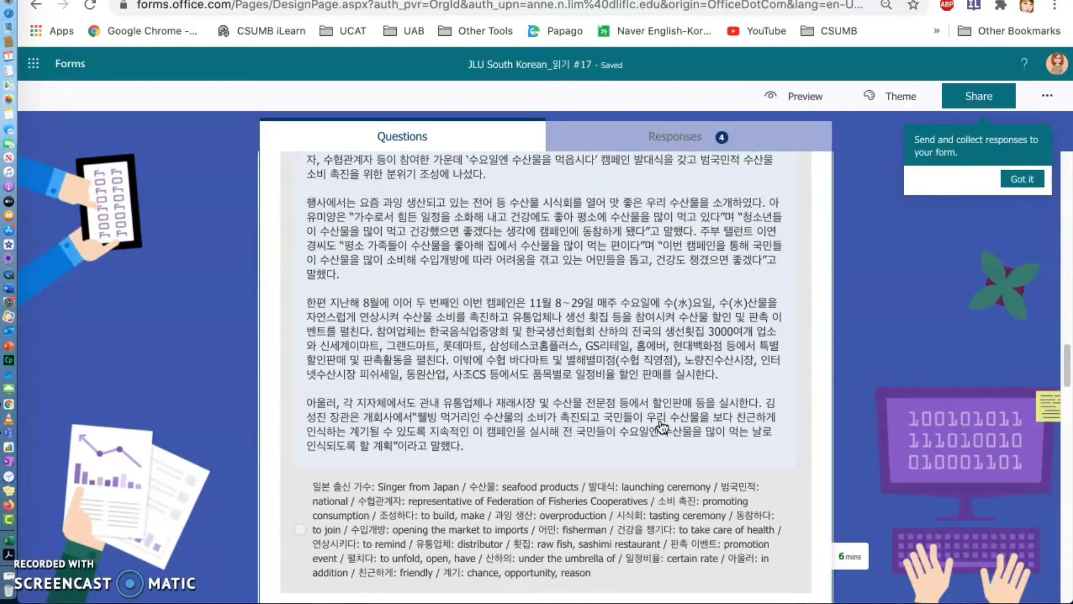
scroll(661, 428, "down", 3)
left_click(436, 338)
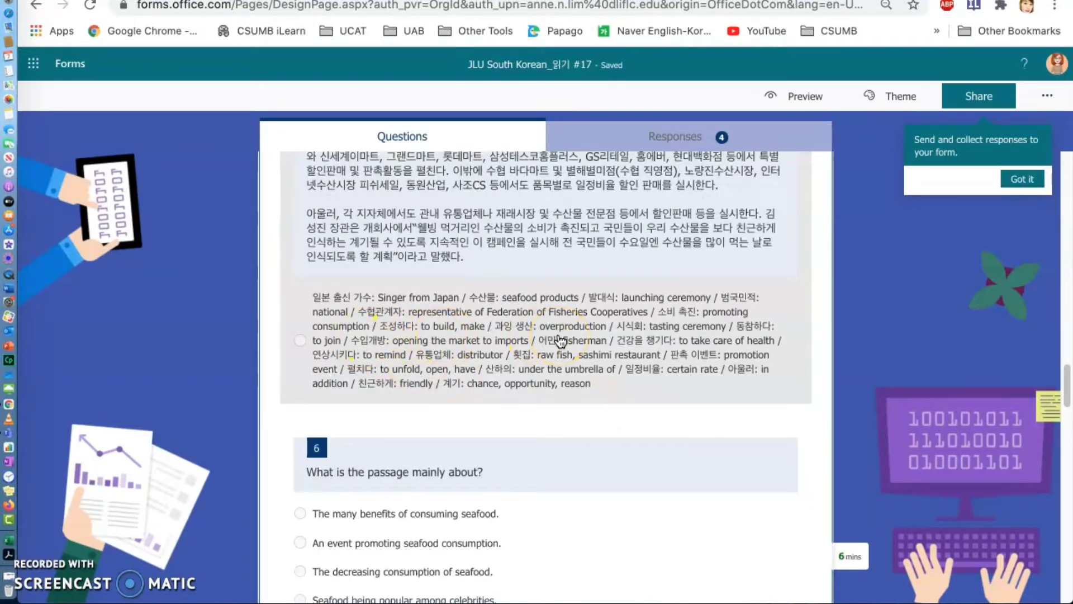
scroll(560, 341, "down", 12)
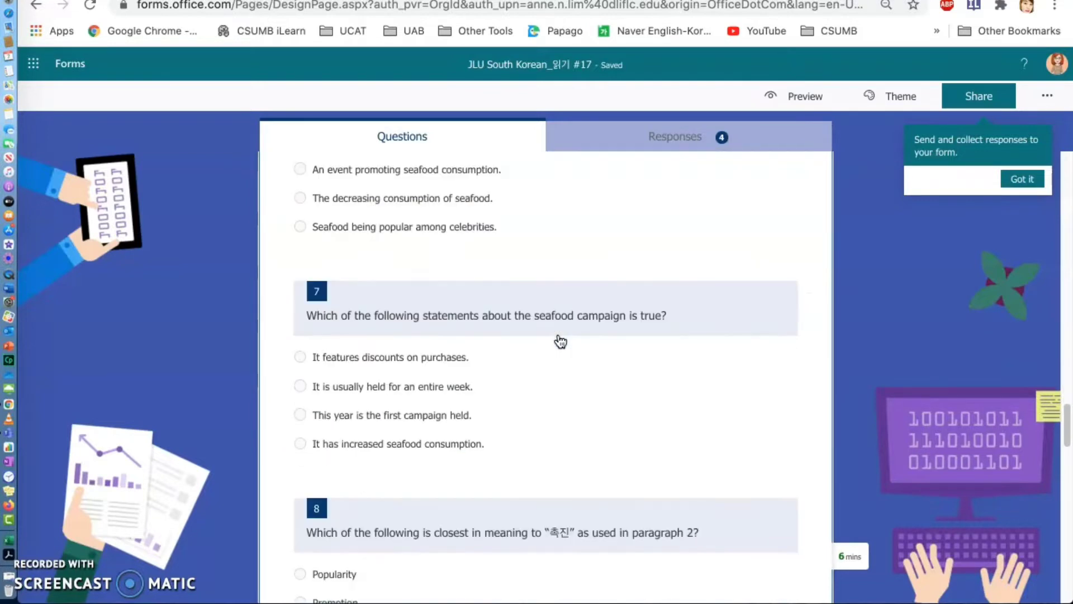
scroll(560, 341, "down", 15)
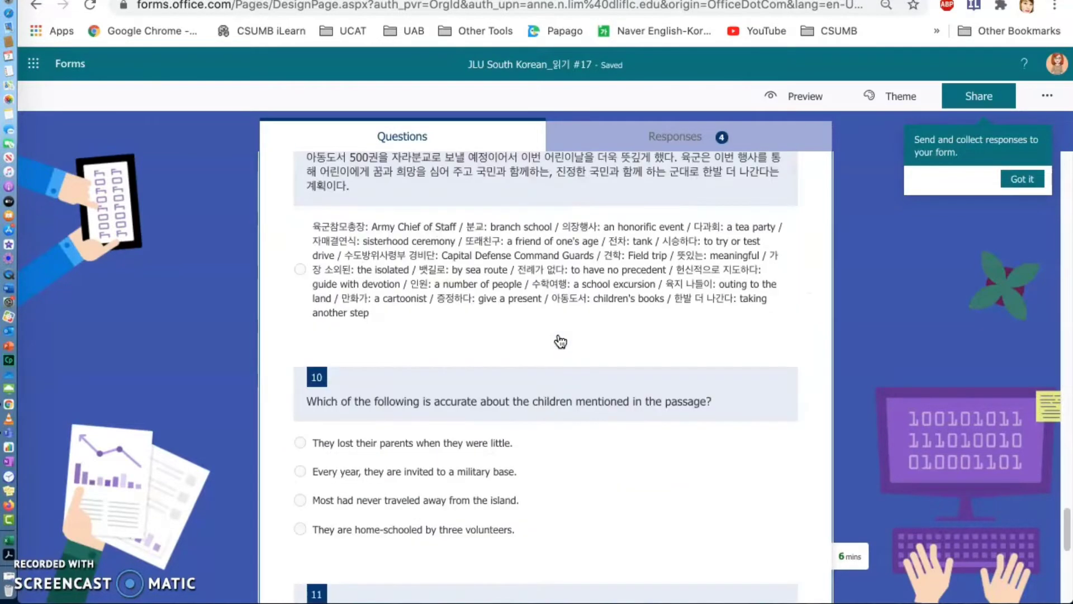
scroll(561, 341, "down", 7)
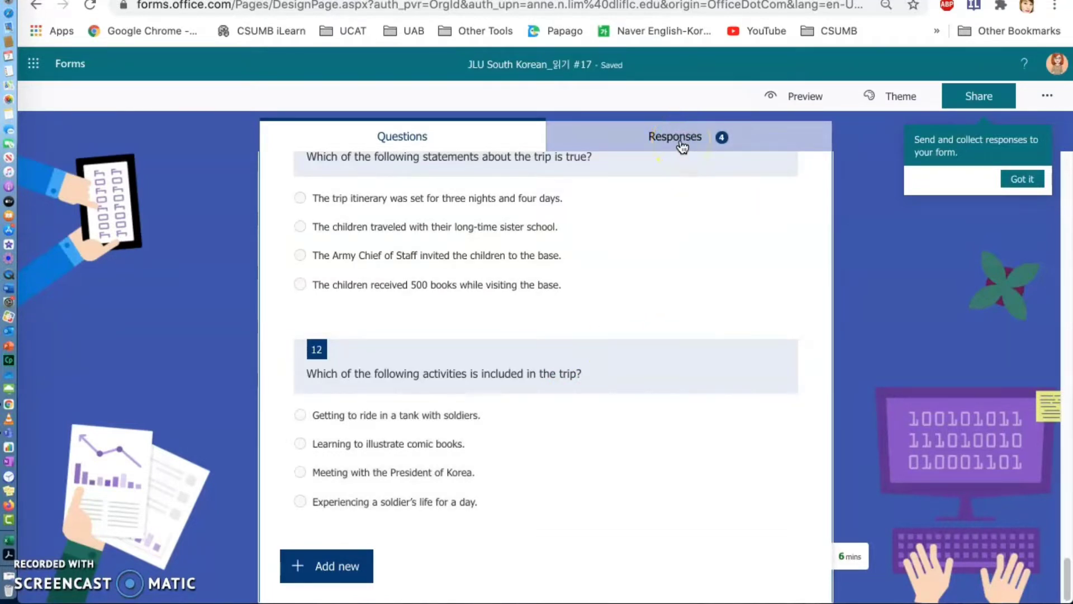
- Open the quiz's collected responses and examine the answer breakdown charts for questions 2 to 4
left_click(681, 147)
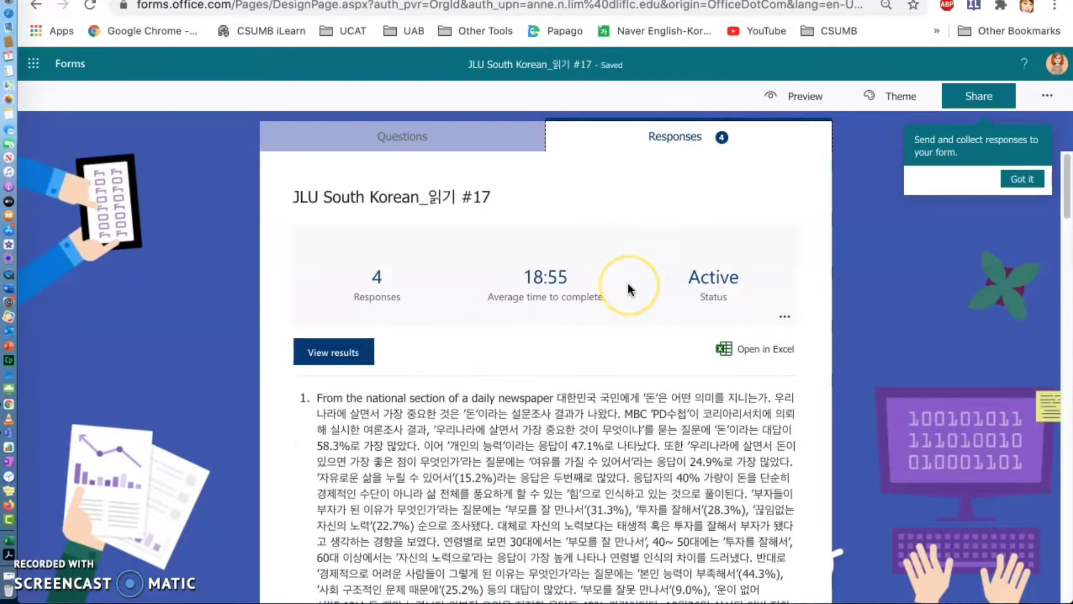
scroll(629, 283, "down", 10)
scroll(629, 283, "down", 1)
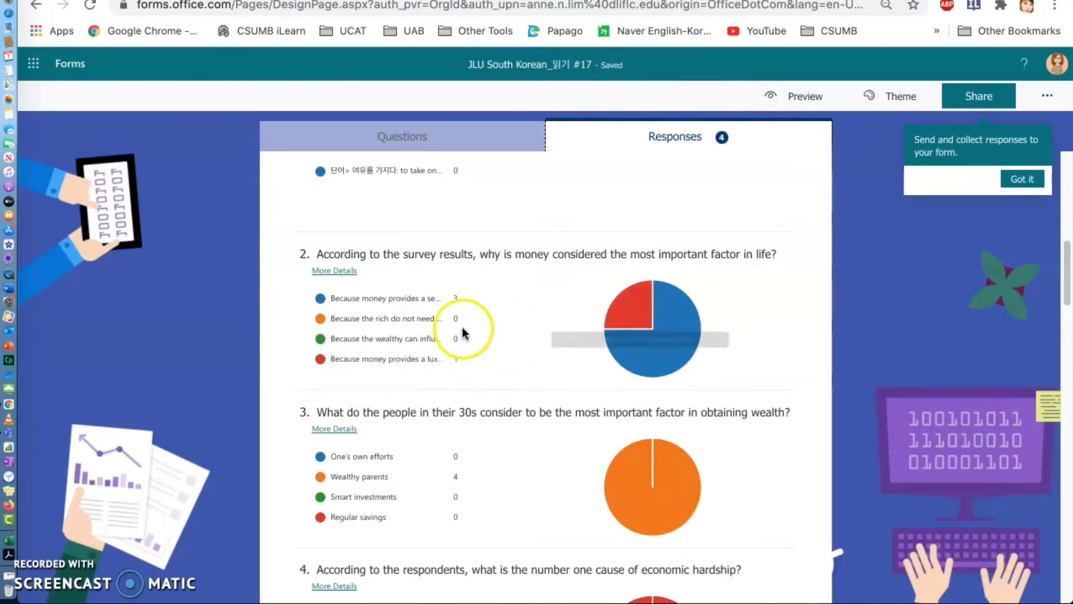
mouse_move(466, 367)
scroll(466, 367, "down", 10)
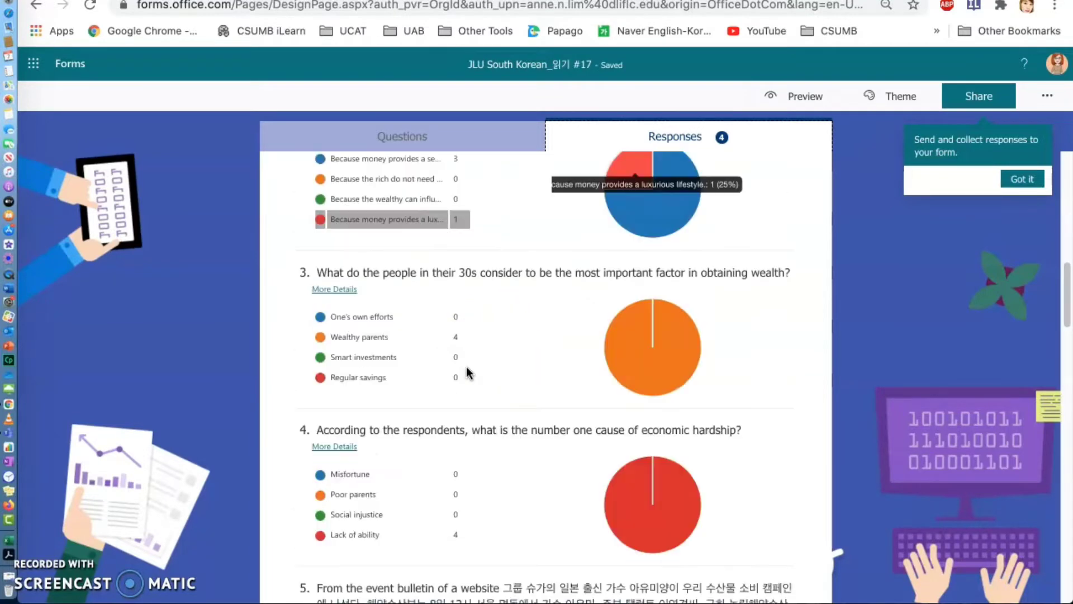
scroll(466, 366, "down", 5)
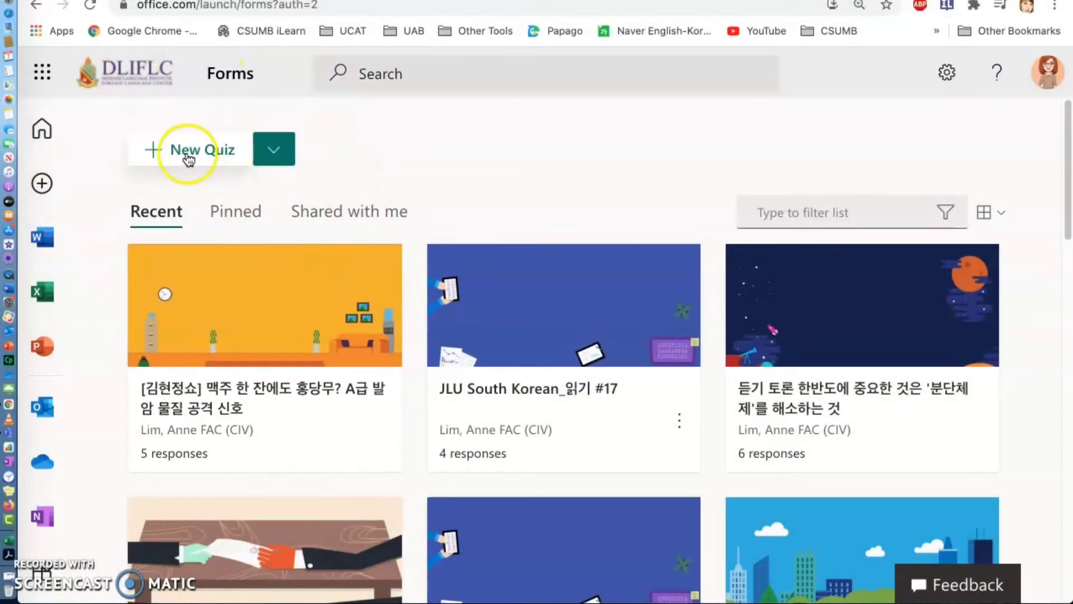
- Create a new quiz and title it "한반도에 중요한 것은 ‘분단 체제’를 해소하는 것!", copying the text from the YouTube video's title
left_click(221, 151)
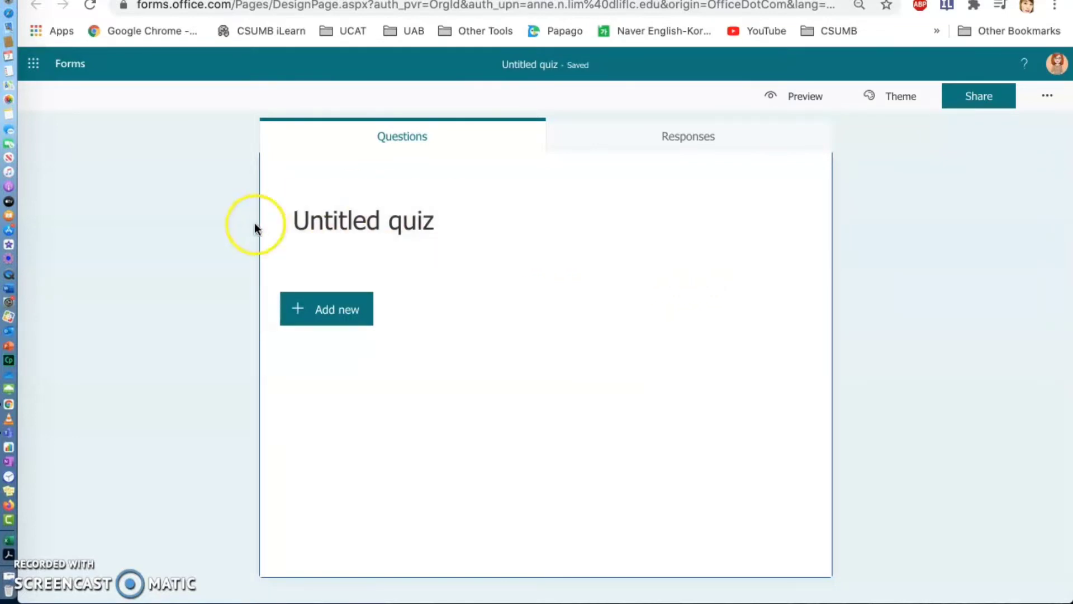
left_click(384, 216)
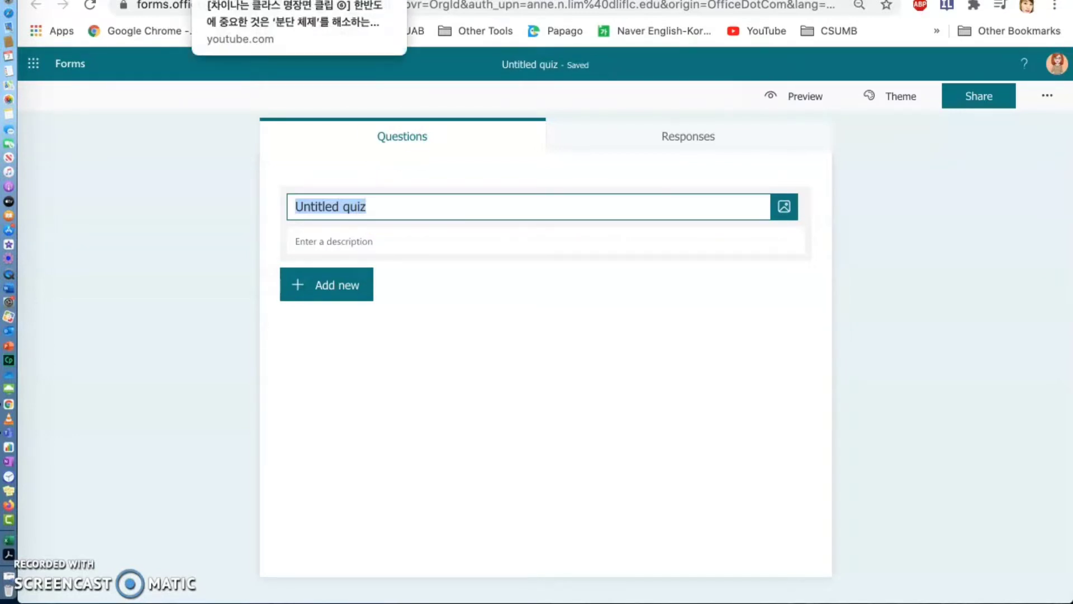
left_click(246, 0)
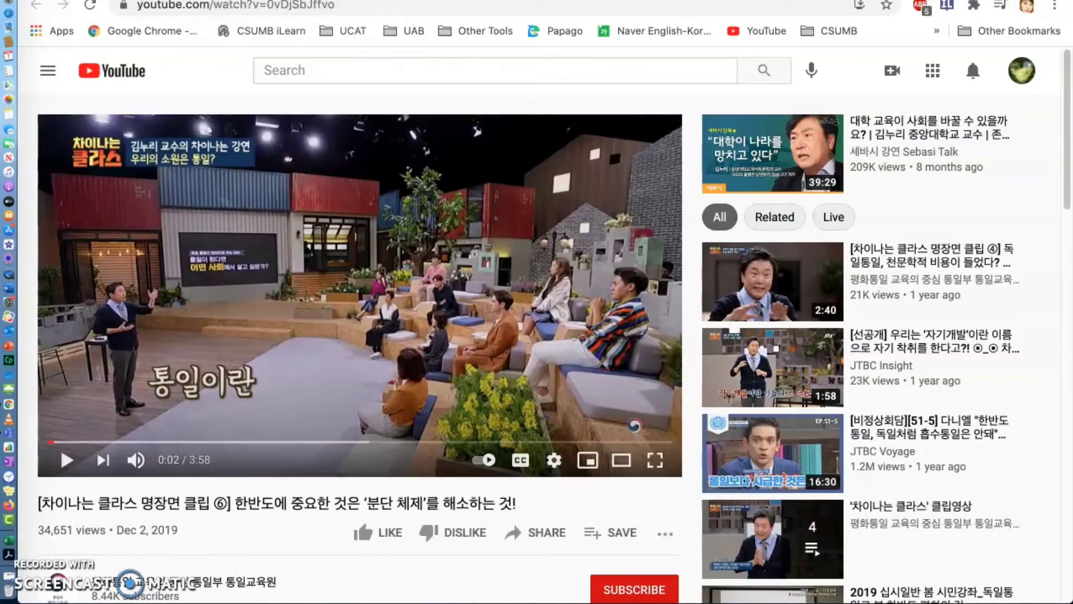
scroll(381, 421, "down", 1)
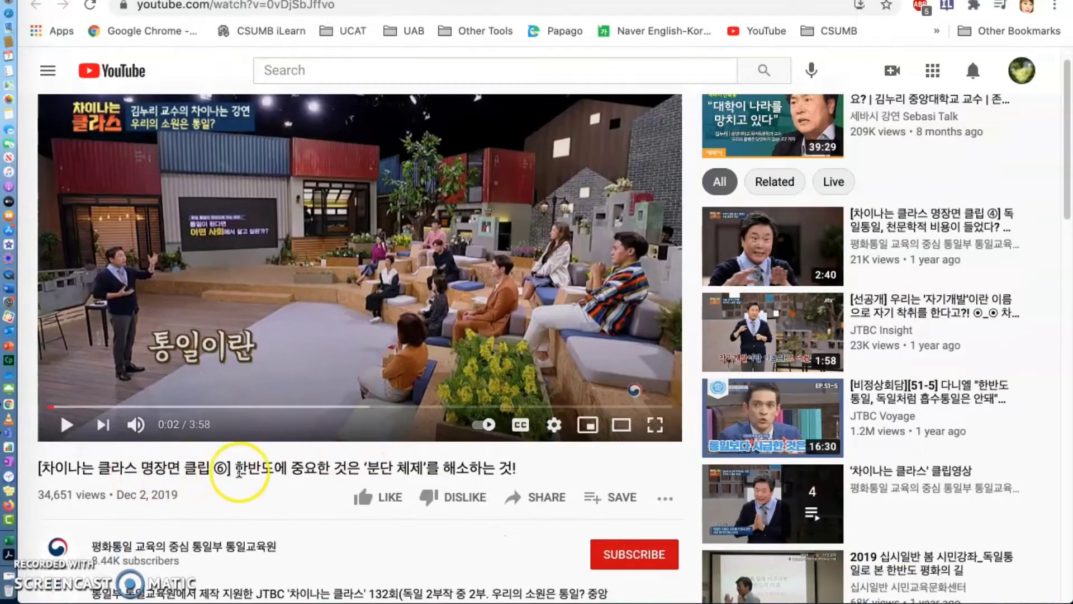
left_click_drag(235, 468, 518, 472)
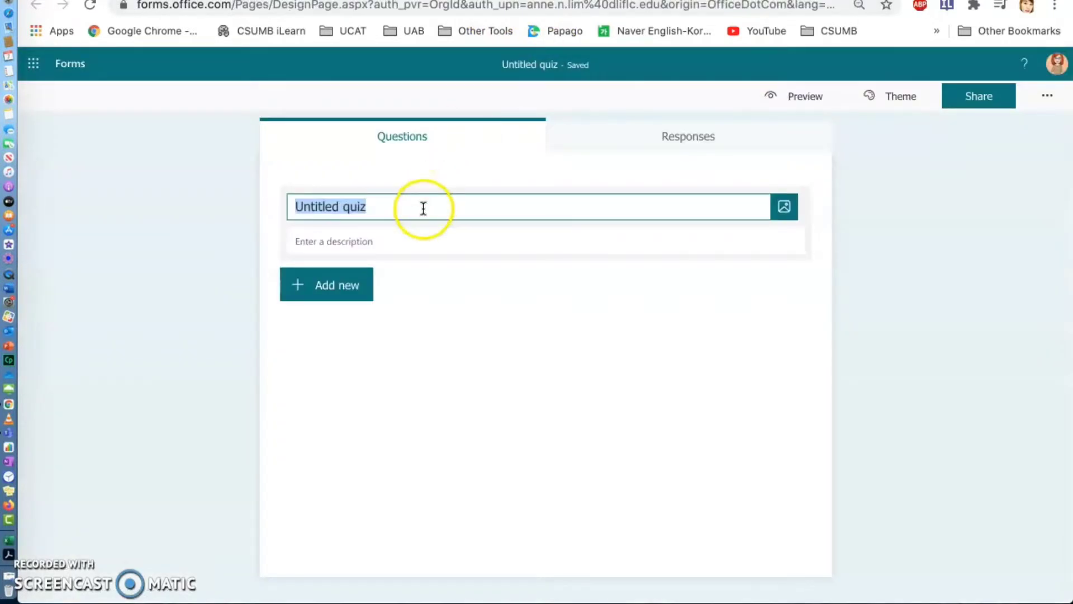
type("한반도에 중요한 것은 ‘분단 체제’를 해소하는 것!")
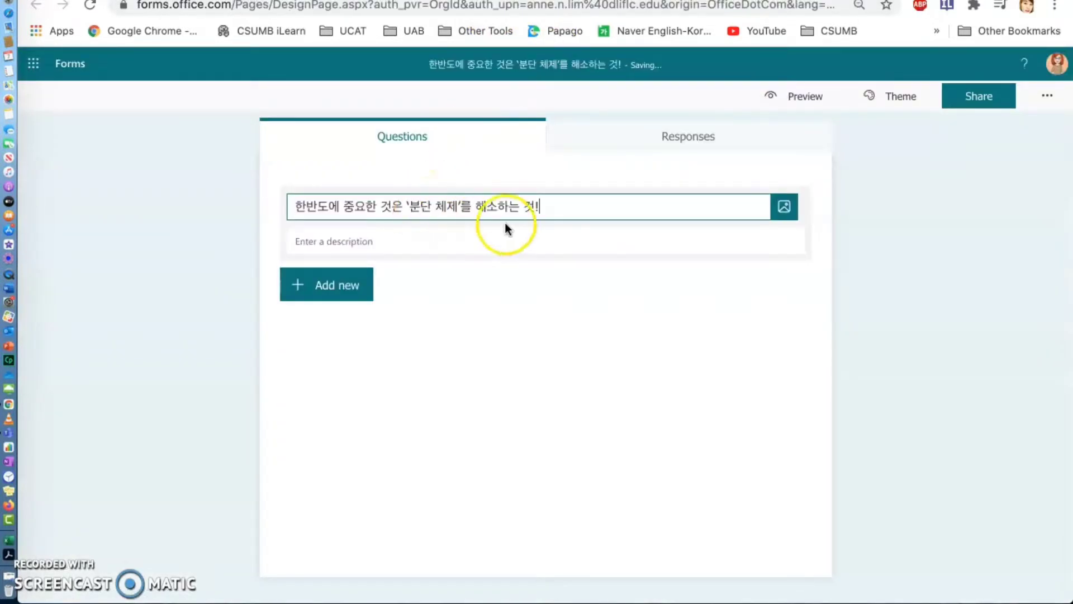
- Search Bing images for "분단" and add the Korean peninsula map with both Korean flags to the quiz title
left_click(786, 212)
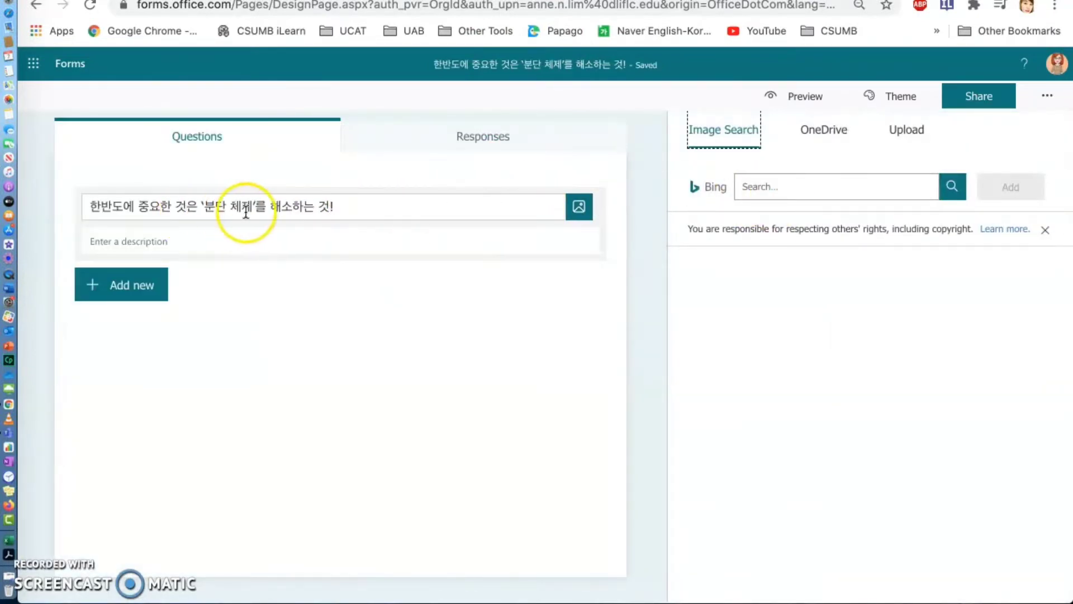
left_click(781, 187)
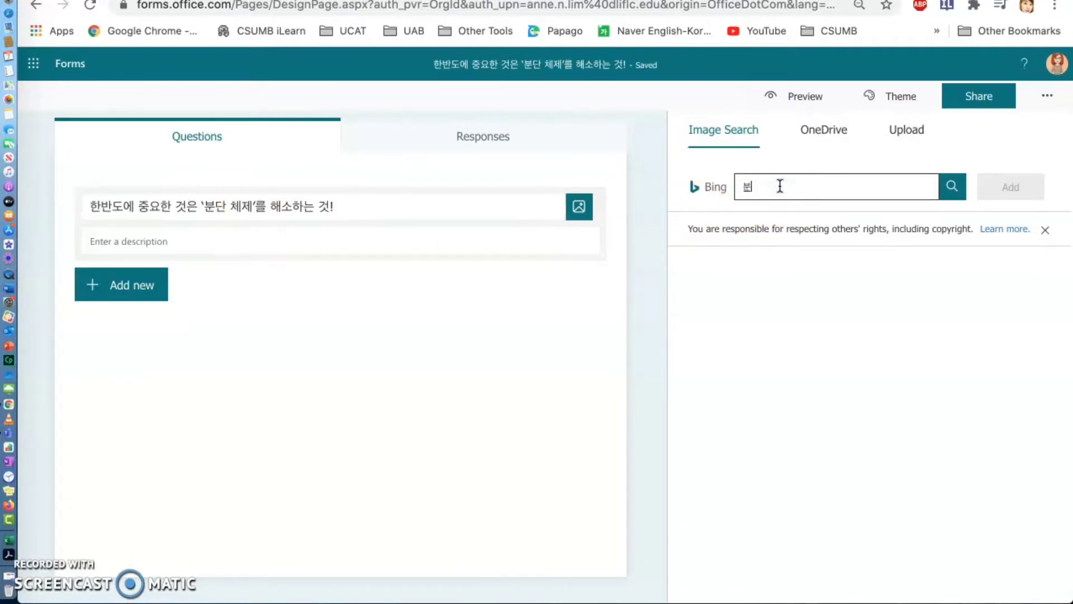
type("분단")
key("Return")
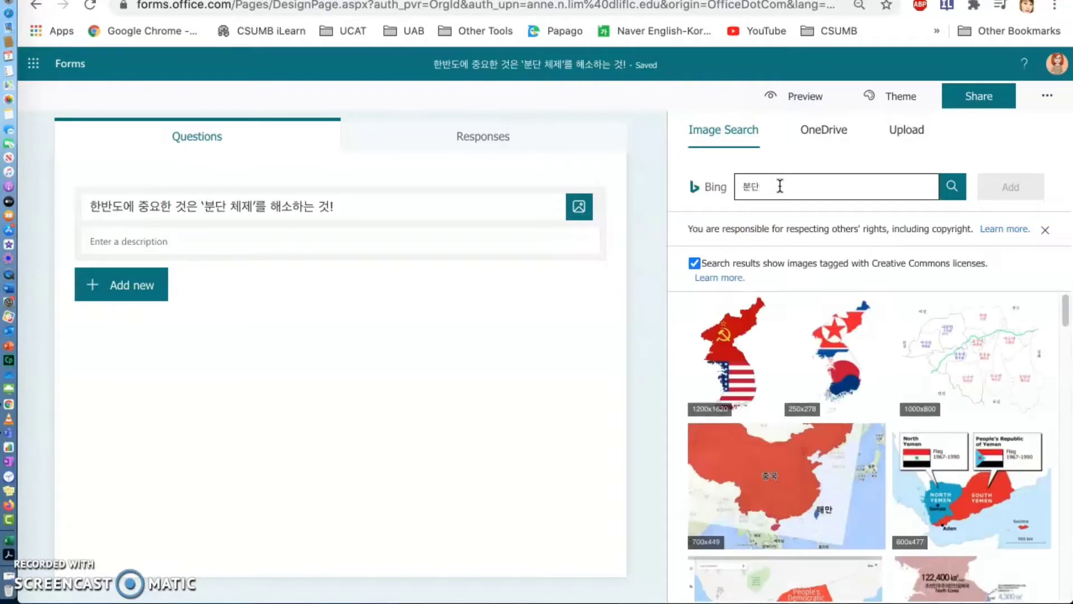
left_click(850, 331)
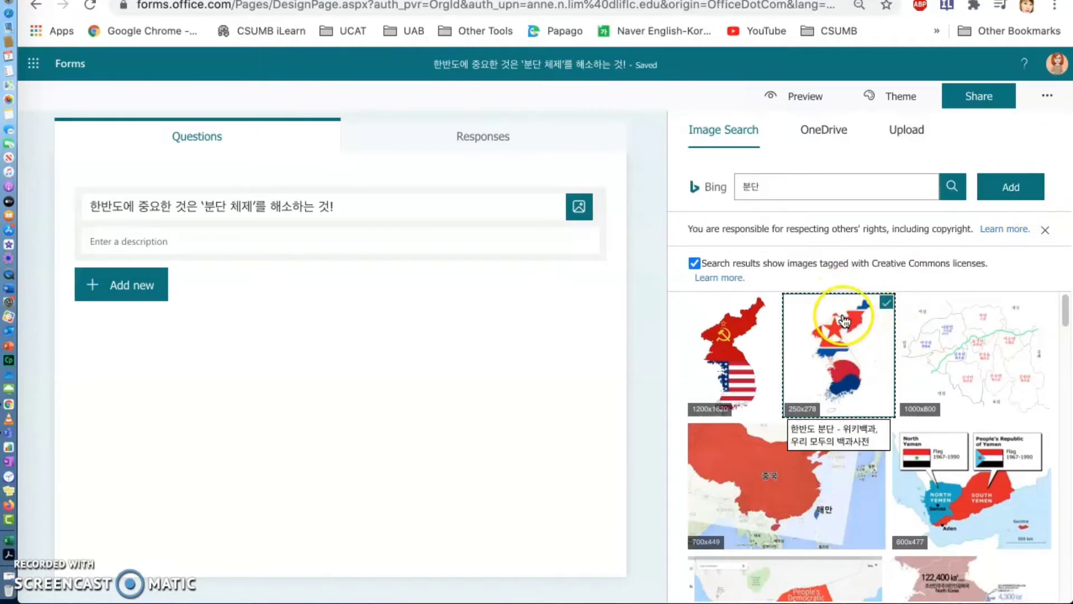
left_click(1018, 202)
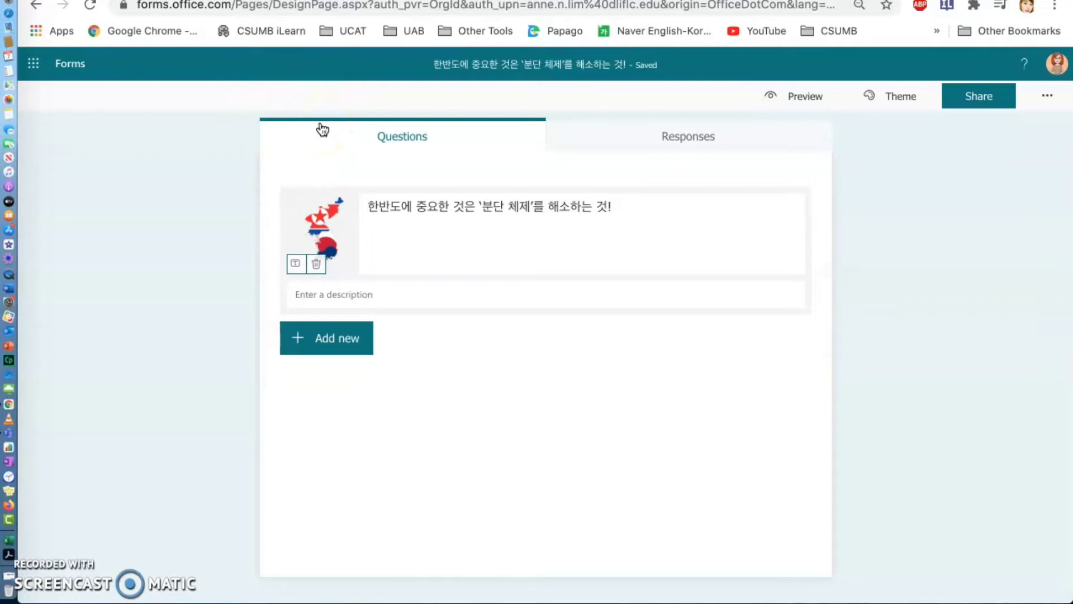
- Try the home office and city bus themes, and apply the blue sky theme with clouds and green hills
left_click(906, 99)
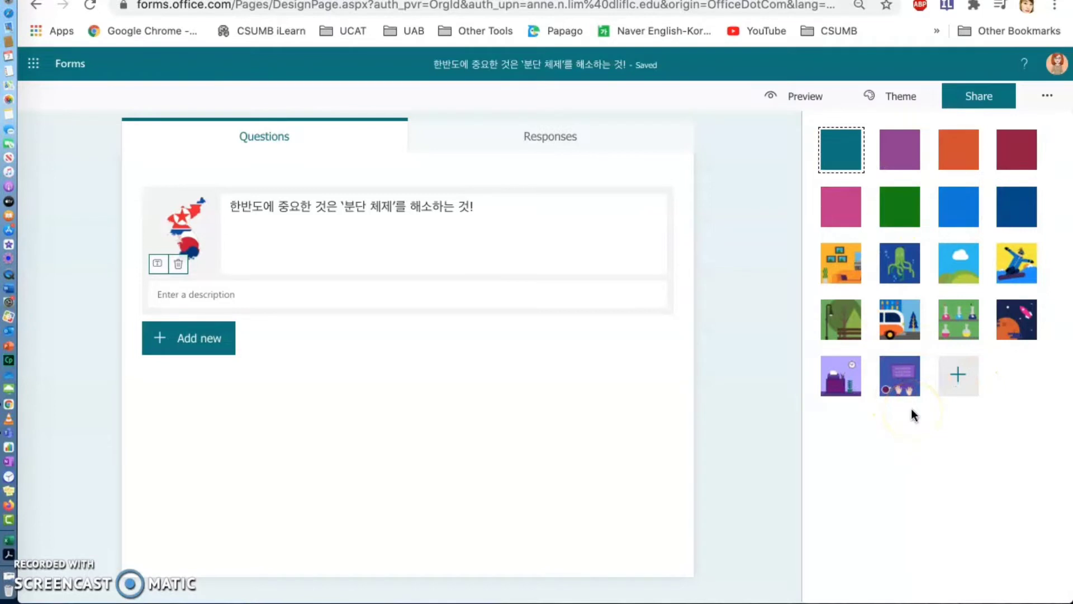
left_click(837, 271)
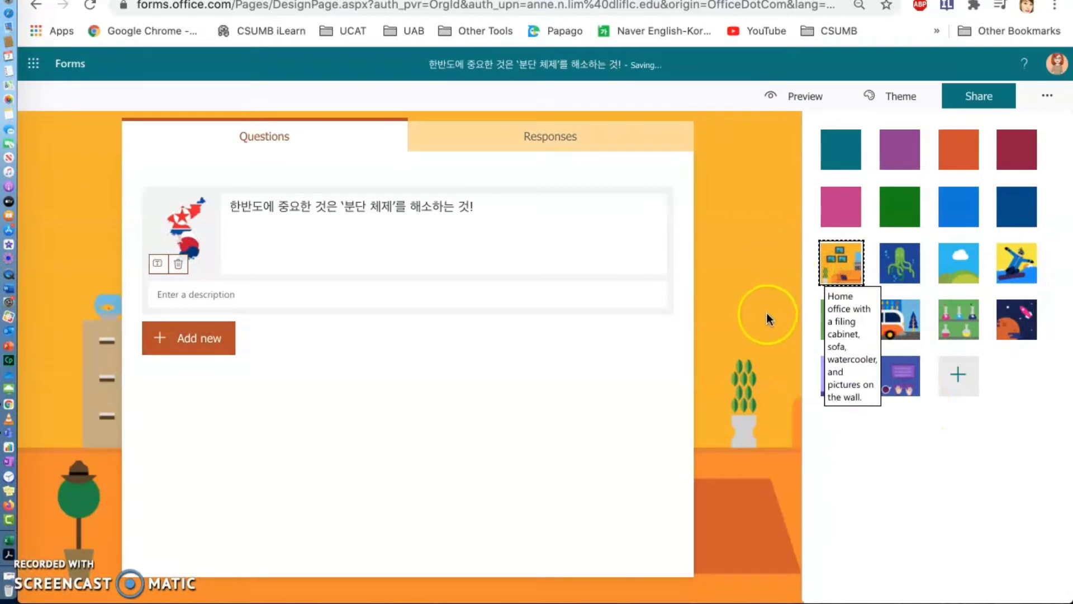
left_click(913, 319)
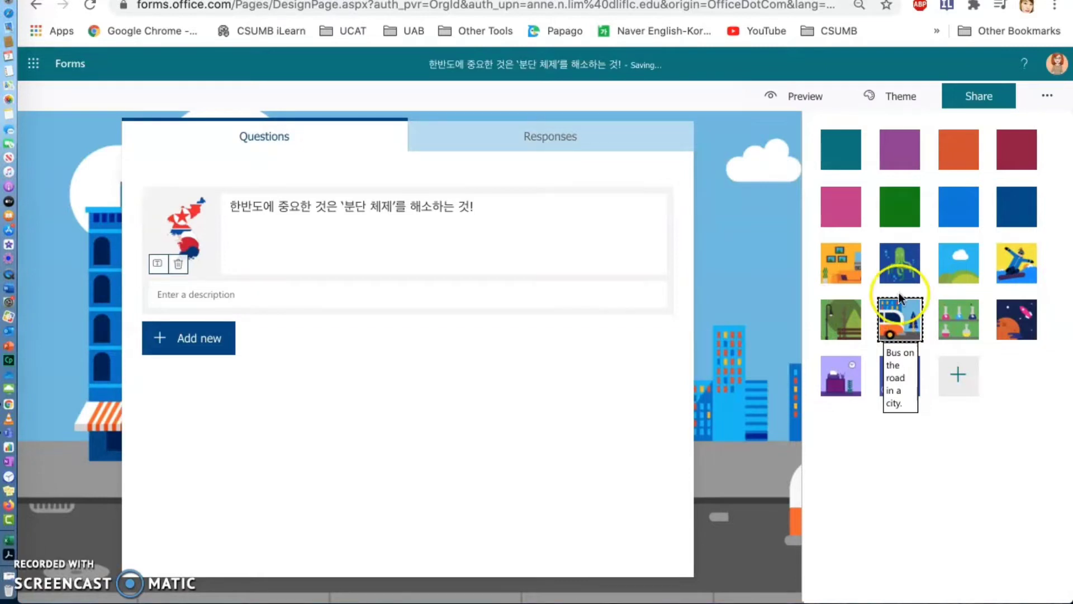
left_click(959, 263)
left_click(843, 262)
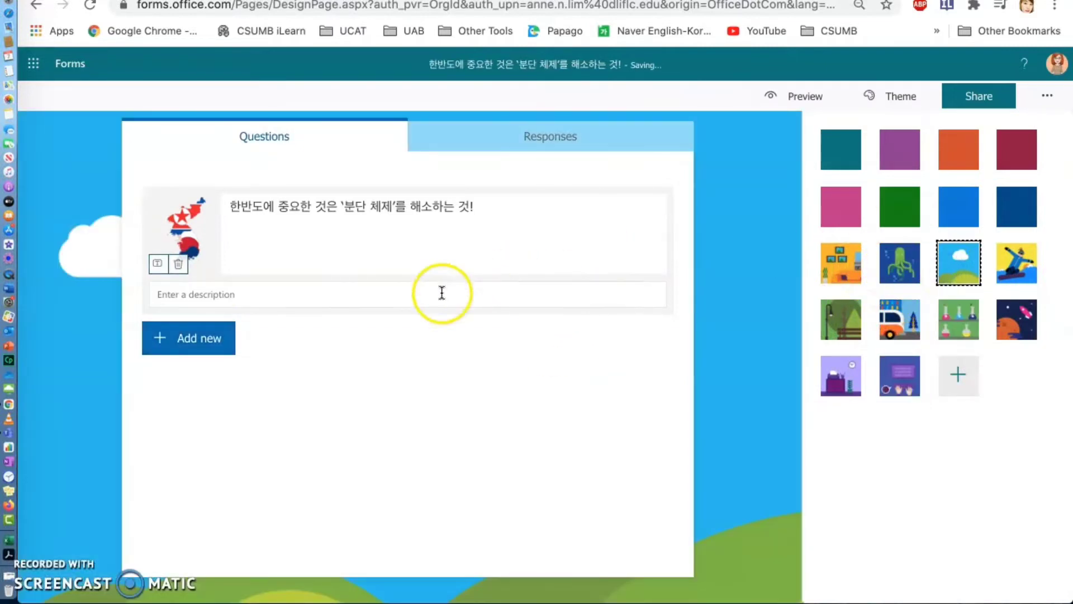
- Enter the quiz description "한반도 분단 체제 해소에 대한 비디오를 보고 문제를 풀고 토론도 해봅시다."
left_click(209, 296)
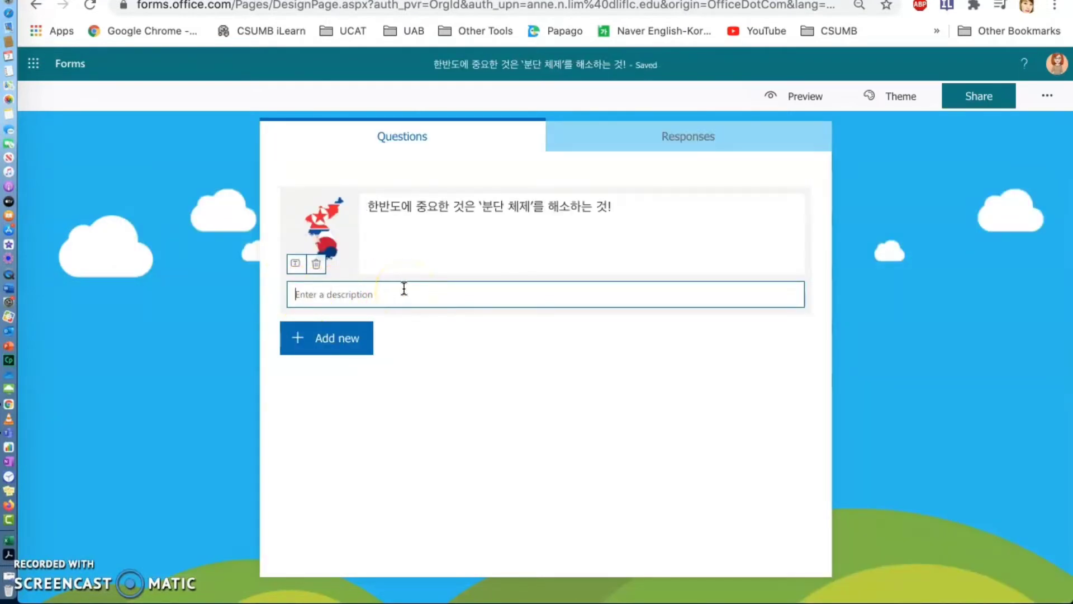
type("한바")
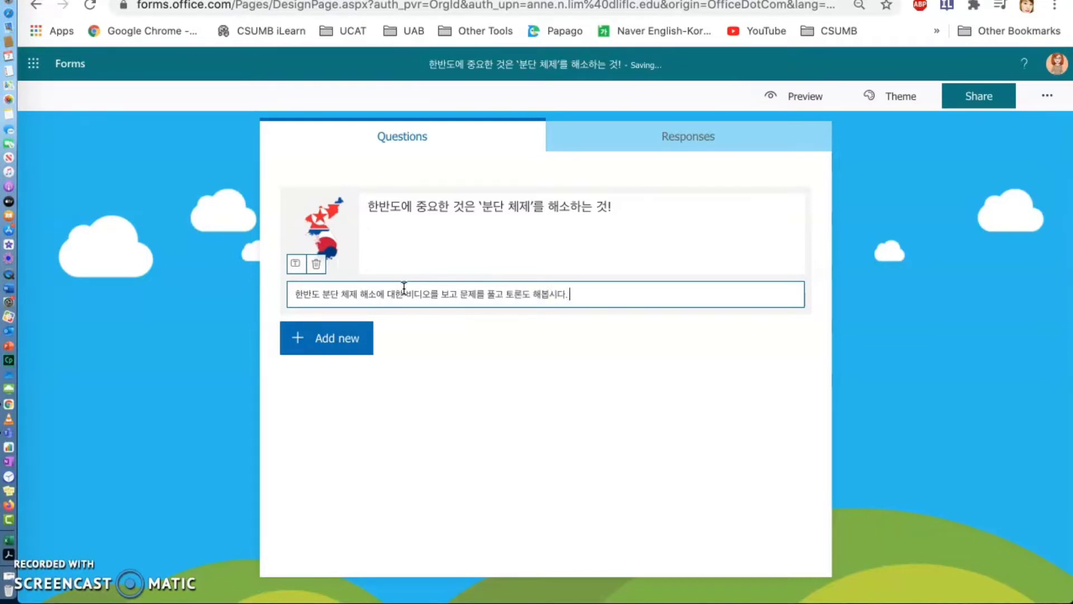
left_click(636, 362)
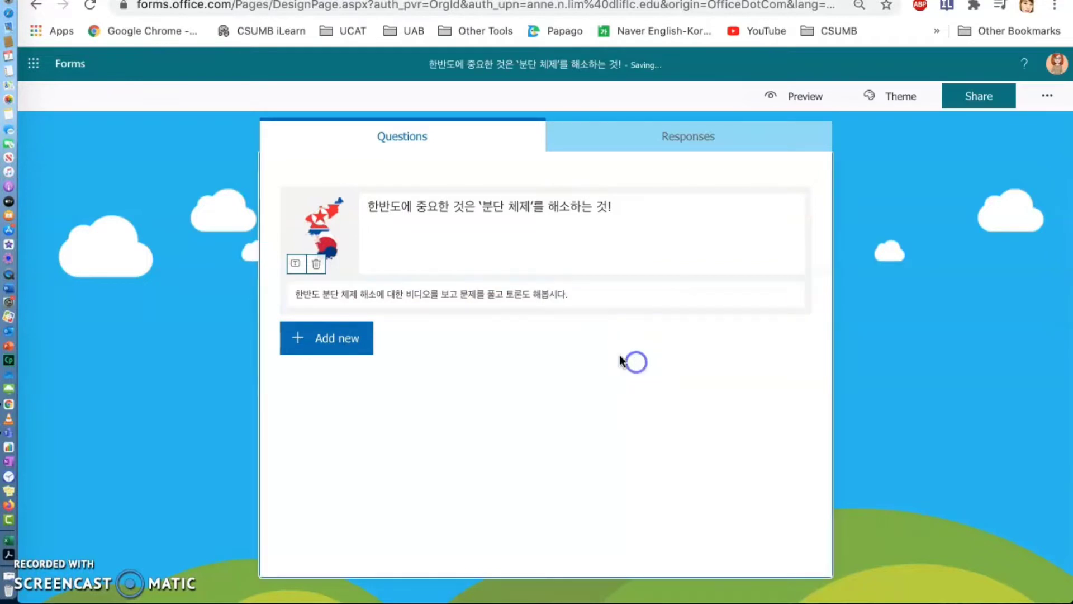
- Add a choice question reading "비디오를 보고 문제를 풀어봅시다." and delete its second answer option
left_click(361, 340)
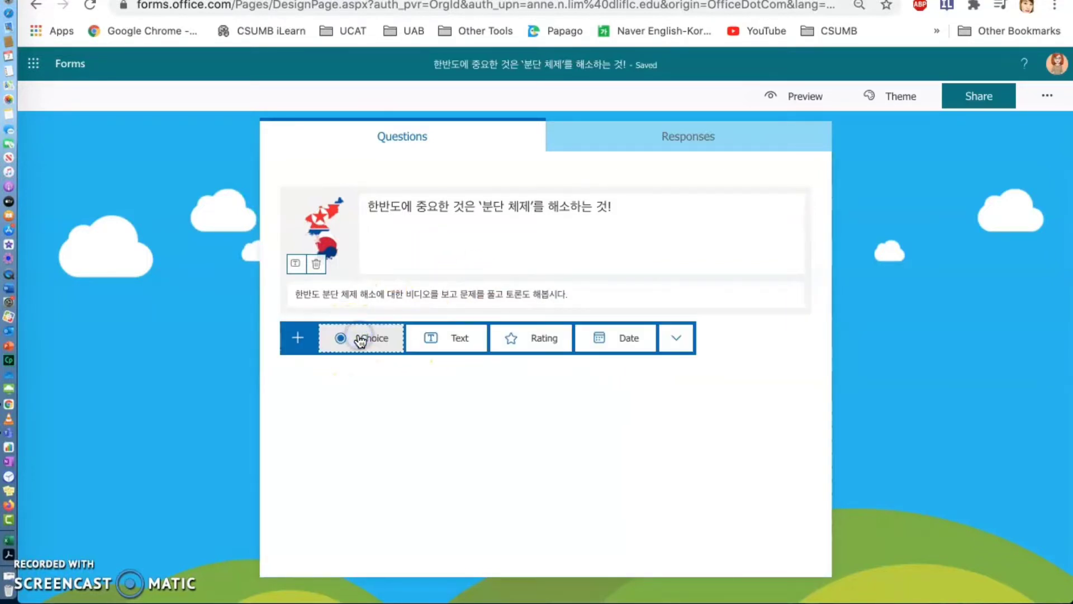
left_click(385, 343)
left_click(387, 345)
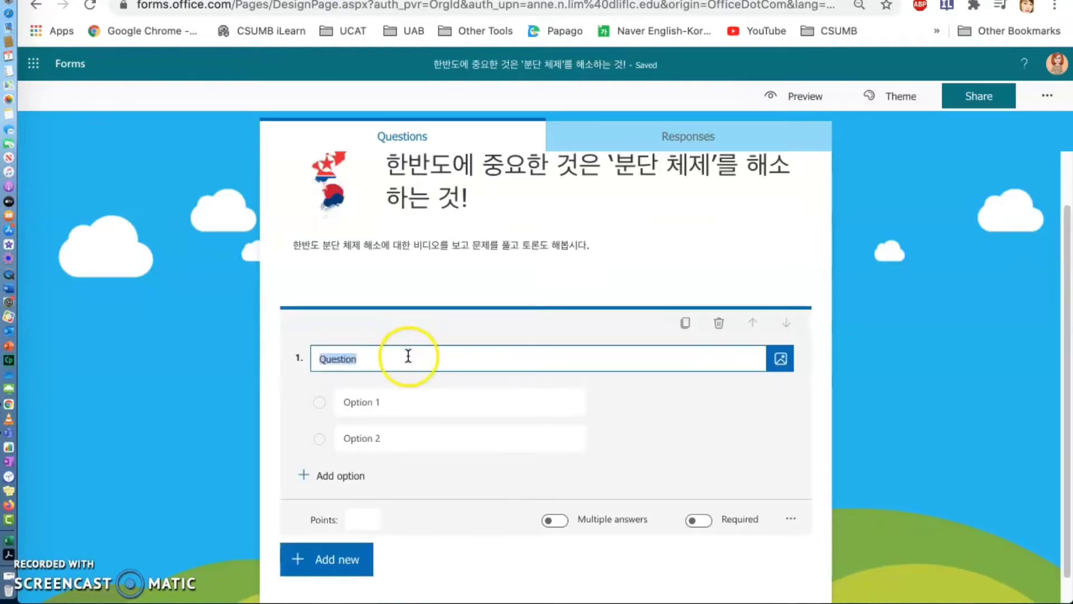
left_click(408, 355)
key("BackSpace")
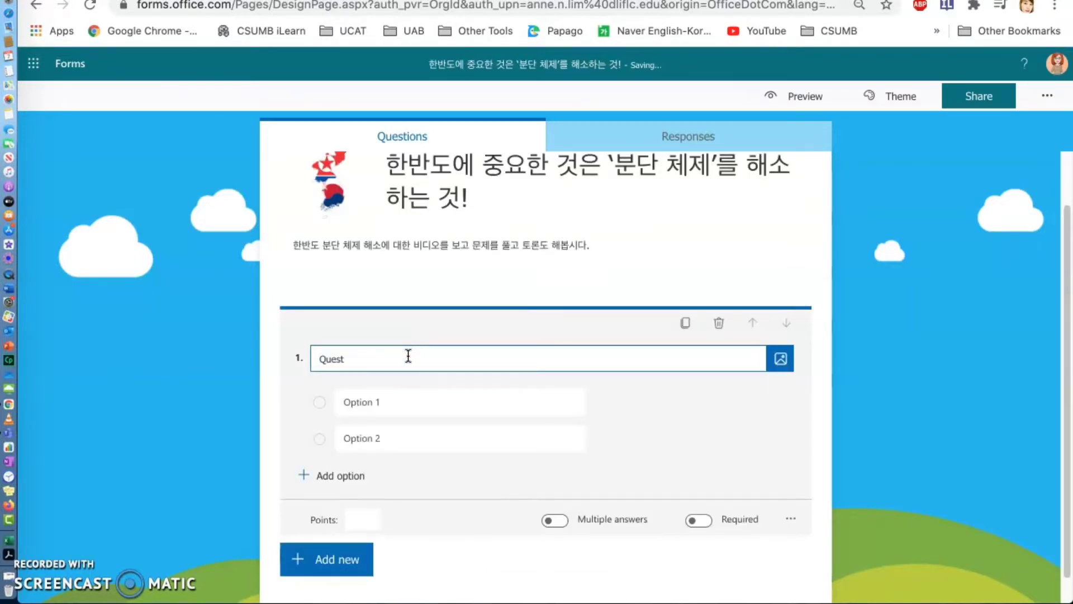
key("BackSpace")
key("BackSpace")
type("북")
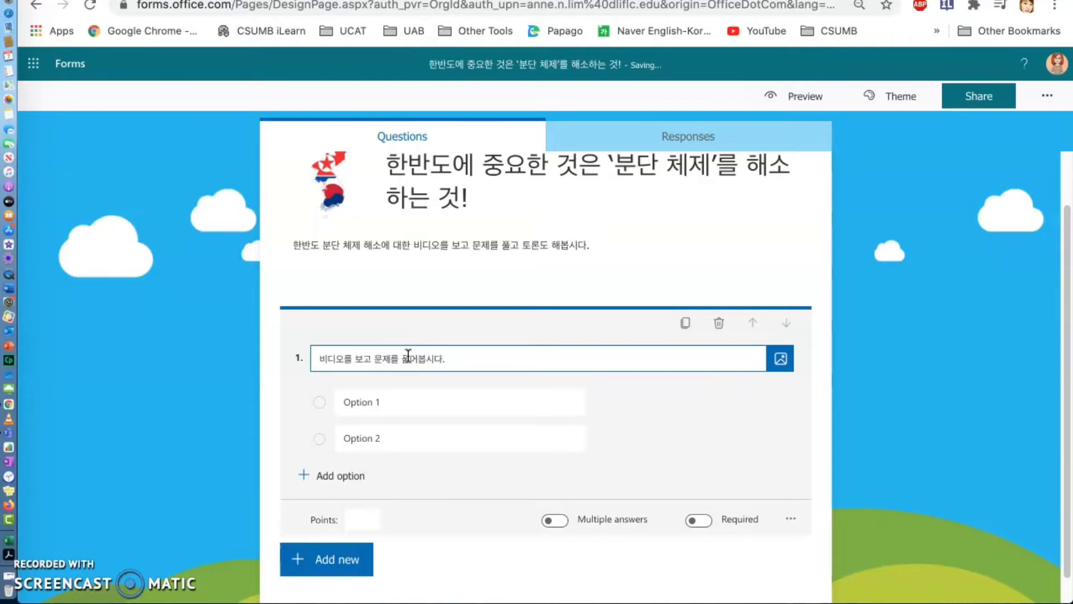
left_click(358, 439)
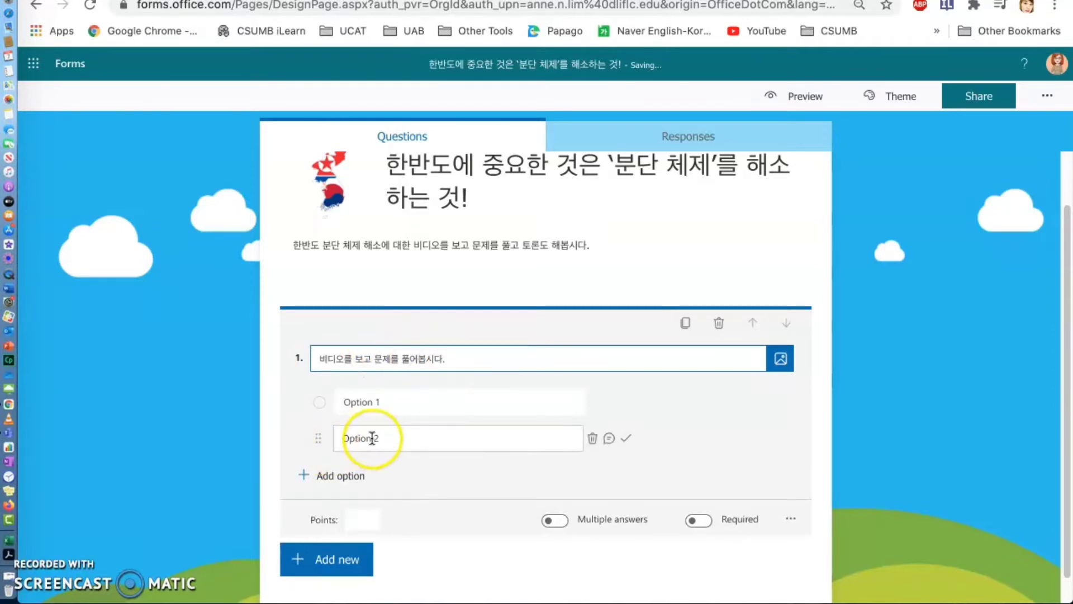
left_click(593, 439)
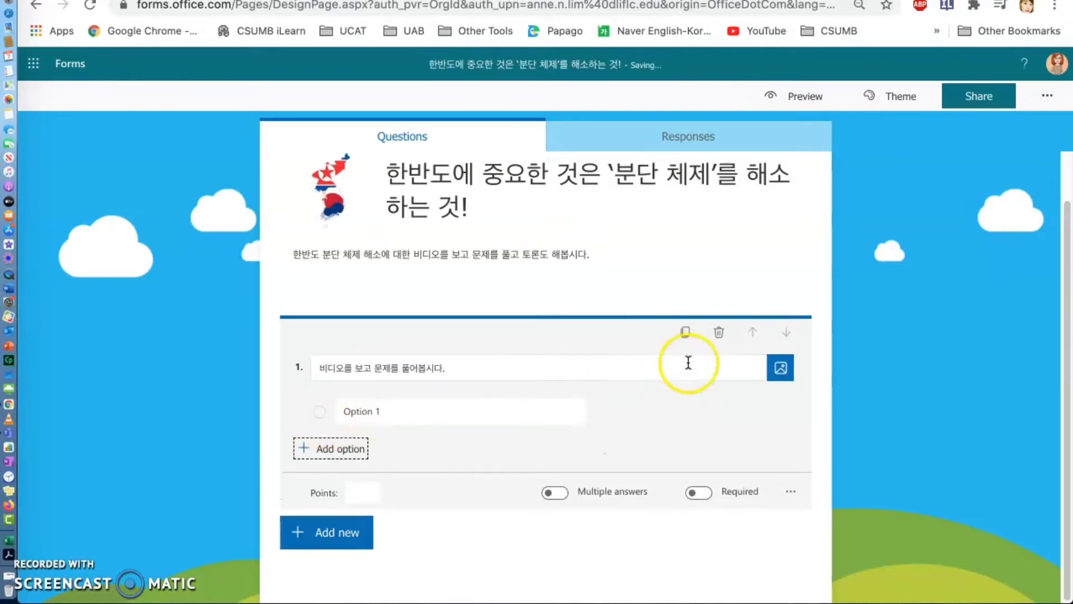
left_click(782, 368)
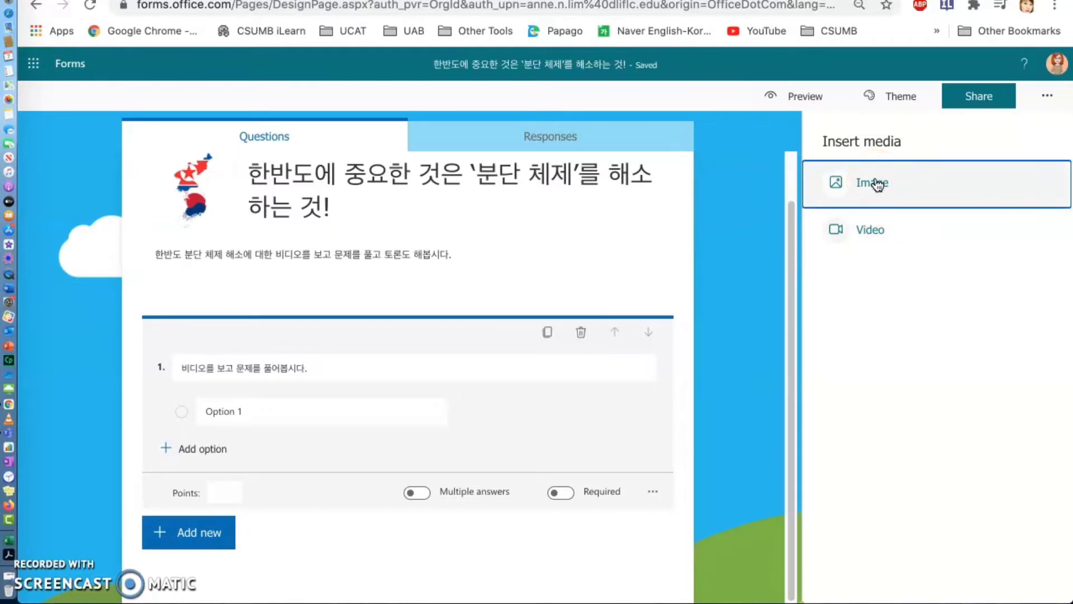
left_click(885, 234)
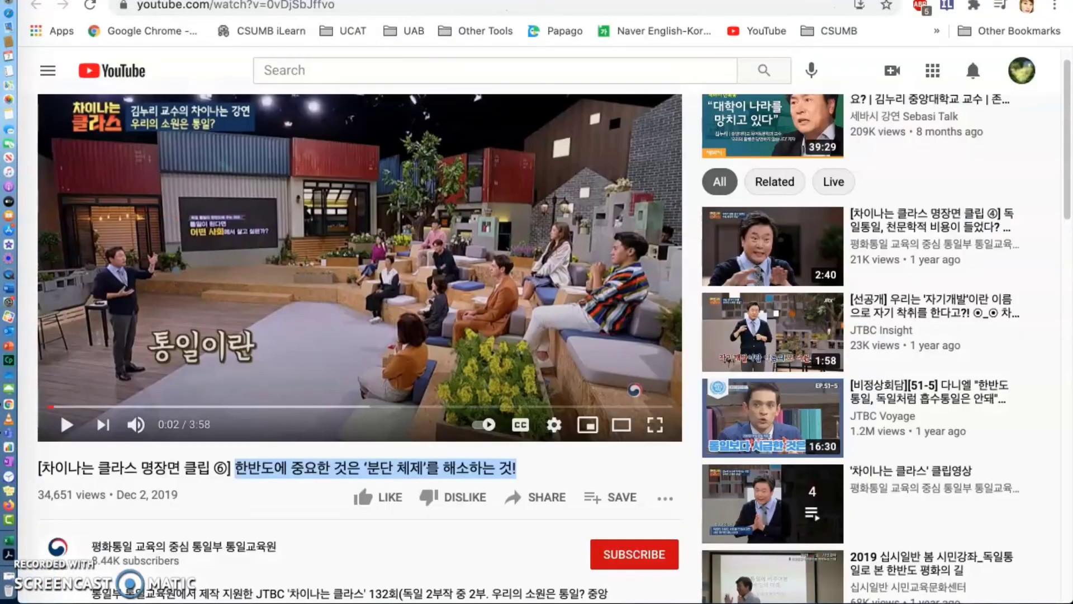
left_click(342, 1)
left_click(546, 496)
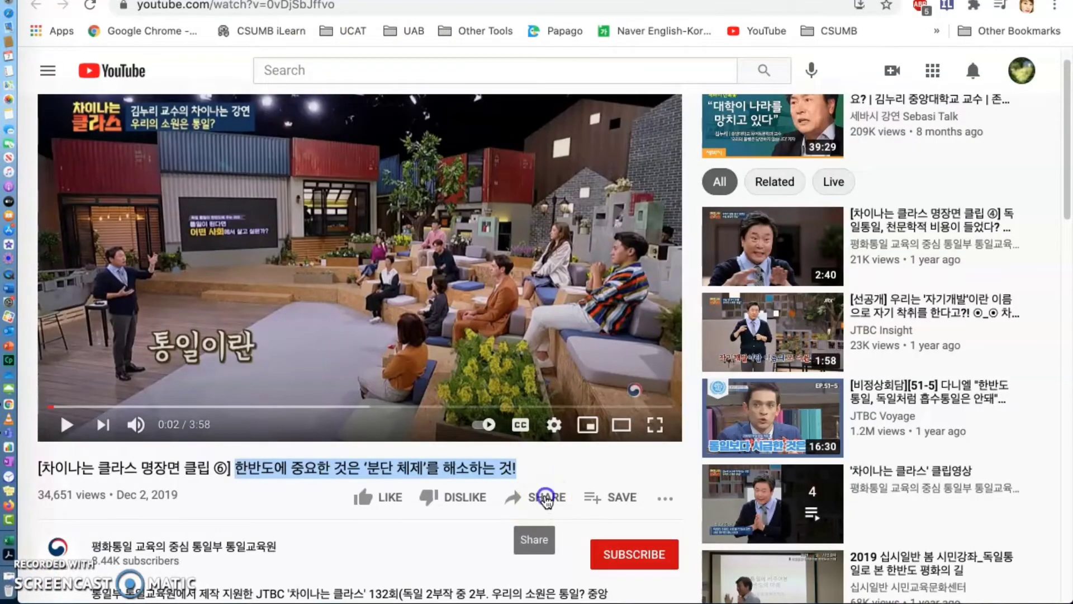
left_click(714, 356)
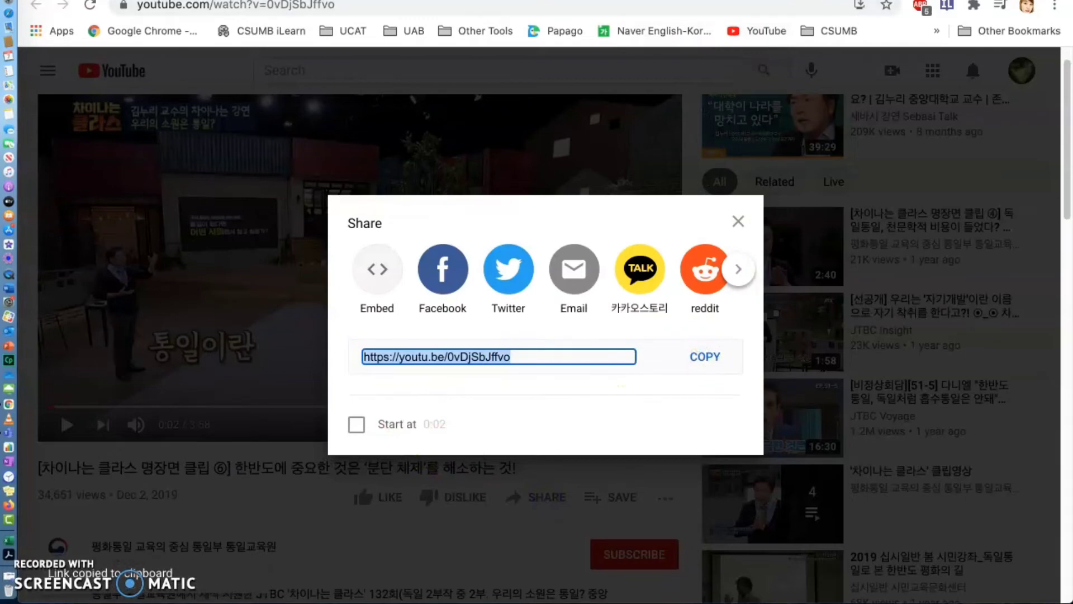
left_click(503, 1)
left_click(784, 217)
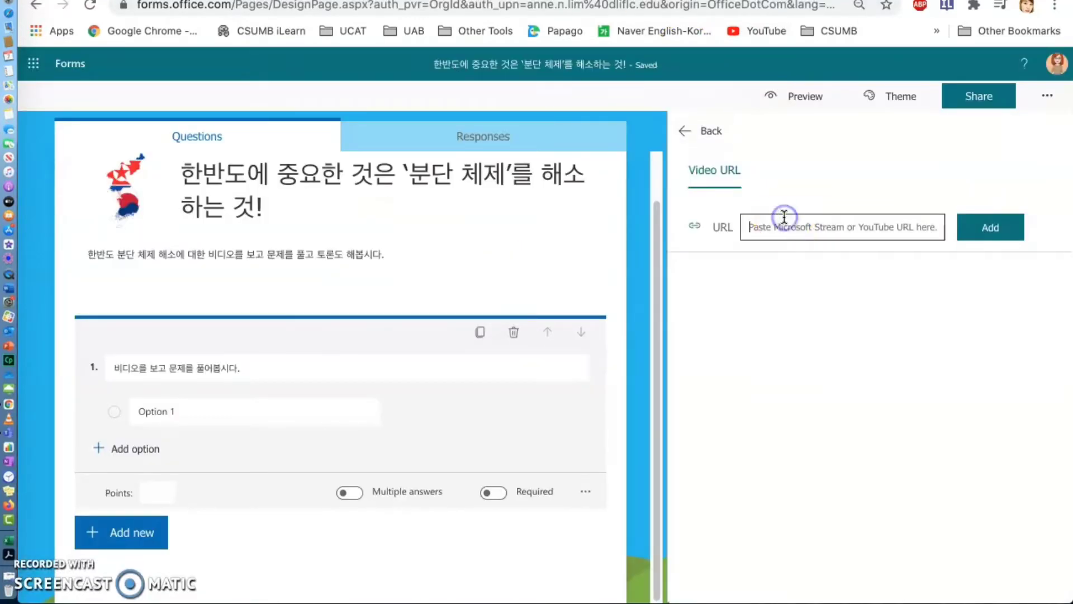
key("super+v")
left_click(991, 227)
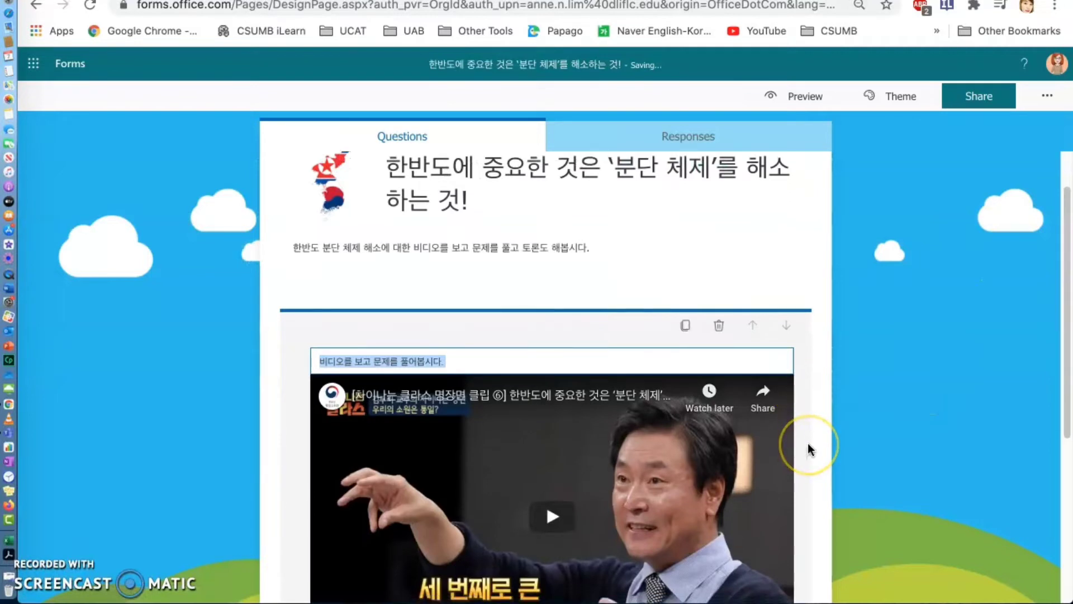
- Open the existing "맥주 한 잔에도 홍당무?" quiz and copy the vocabulary line used as the only option under its video
scroll(808, 444, "down", 3)
scroll(808, 444, "down", 1)
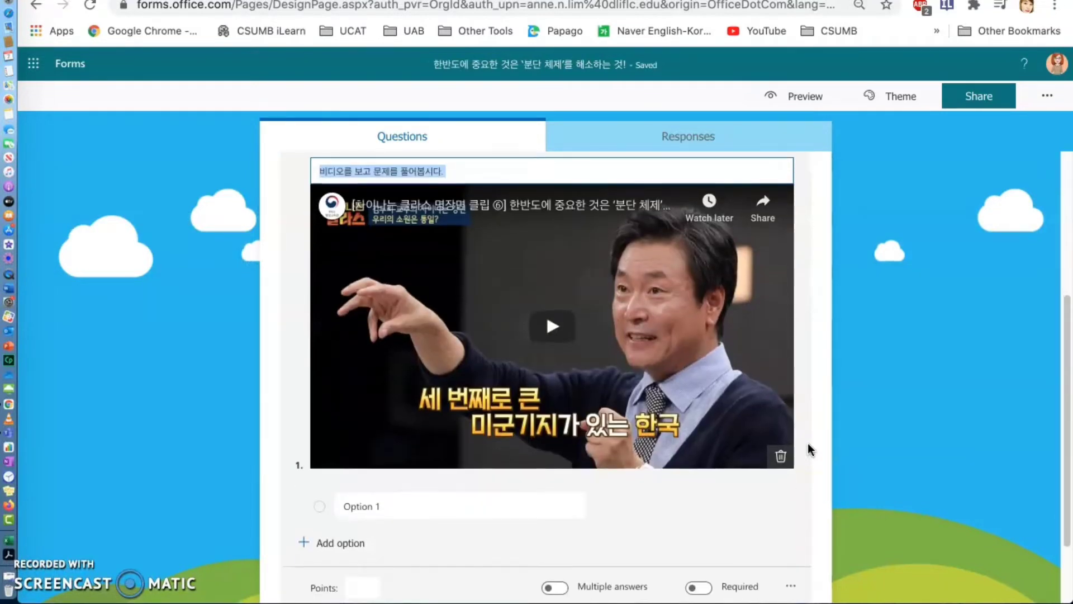
left_click(381, 507)
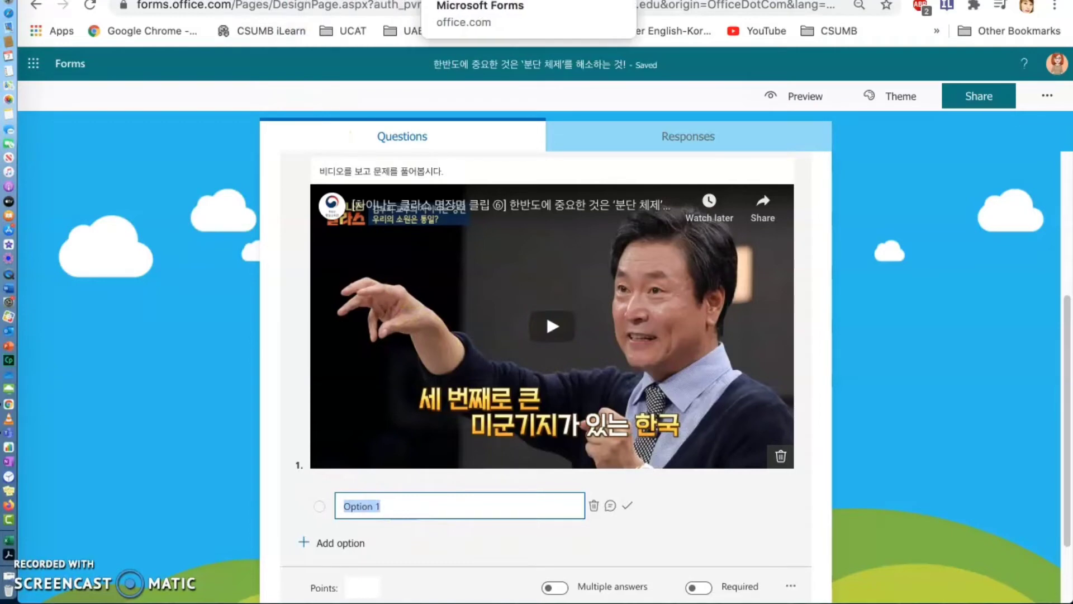
left_click(470, 1)
left_click(307, 275)
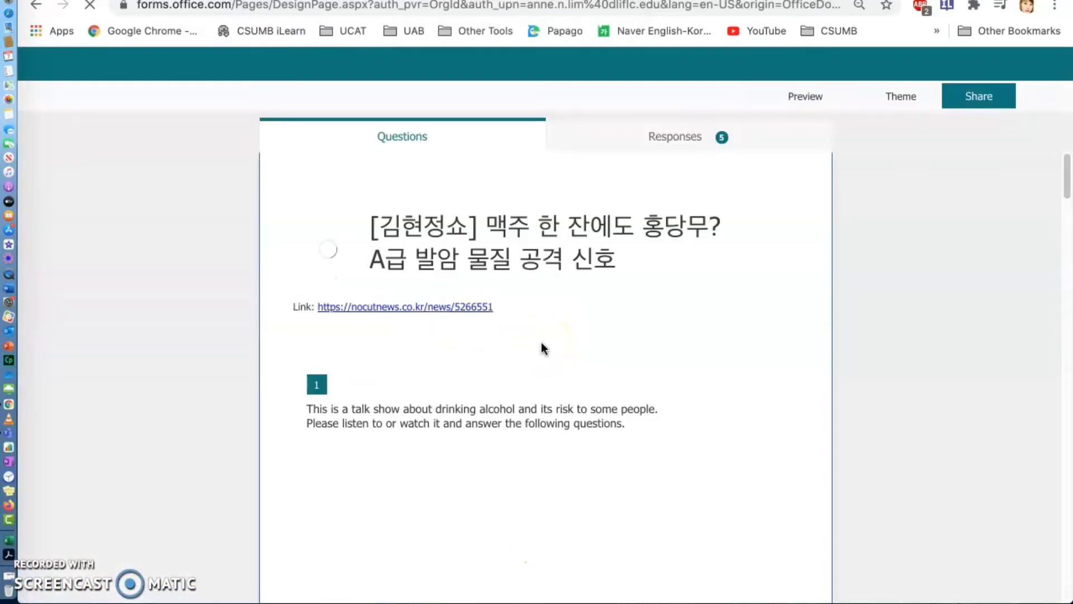
scroll(541, 343, "down", 5)
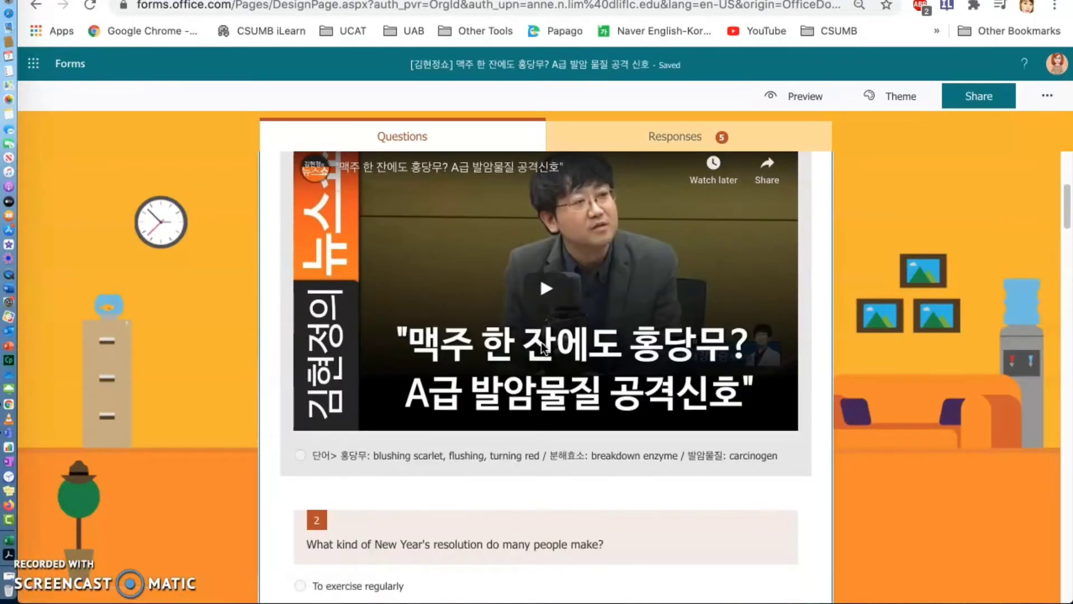
left_click(556, 454)
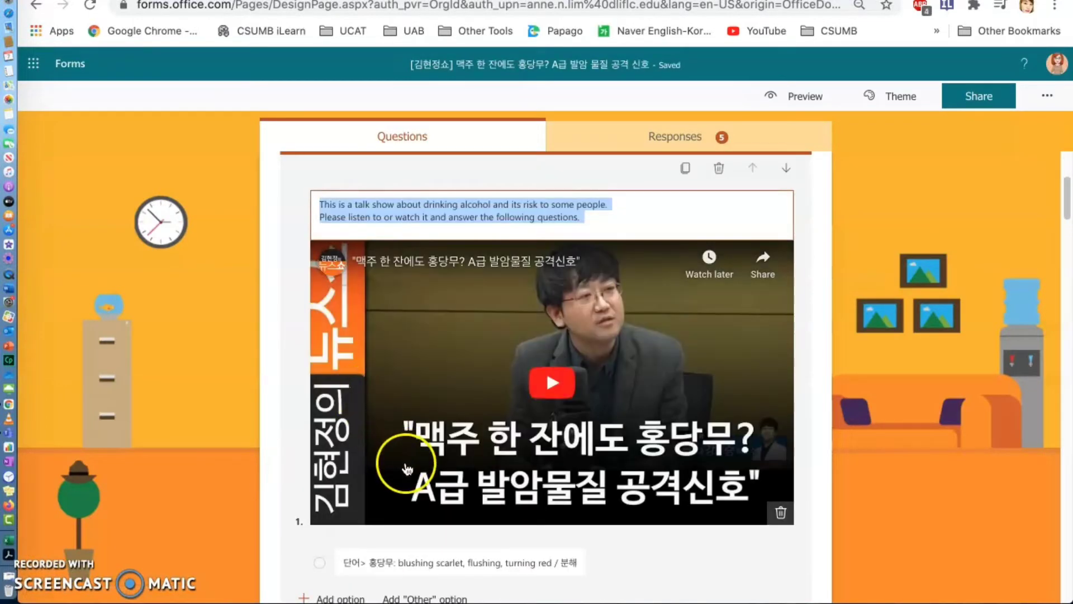
scroll(407, 468, "down", 2)
left_click(343, 467)
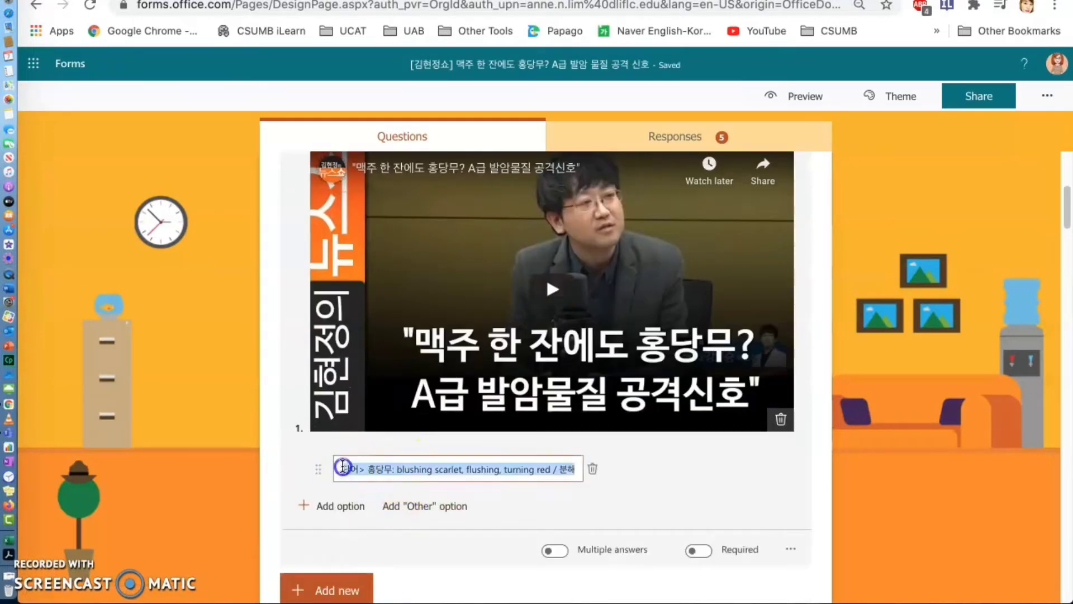
left_click_drag(342, 466, 516, 486)
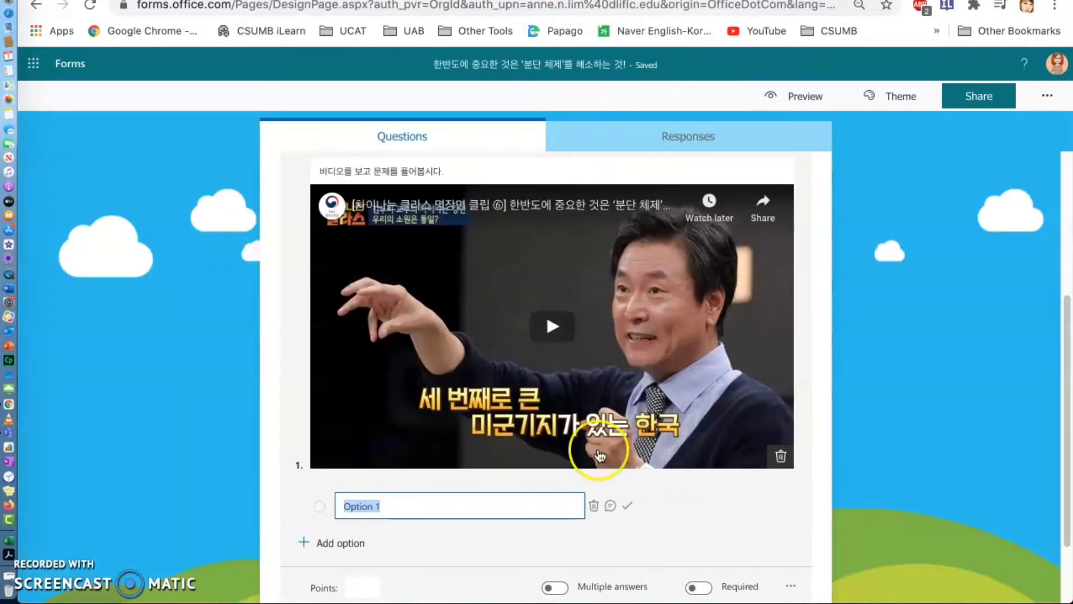
- Replace the Option 1 text under the new quiz's video with the copied "단어> 홍당무: blushing scarlet, flushing, turning red" vocabulary line
left_click(477, 505)
key("ctrl+v")
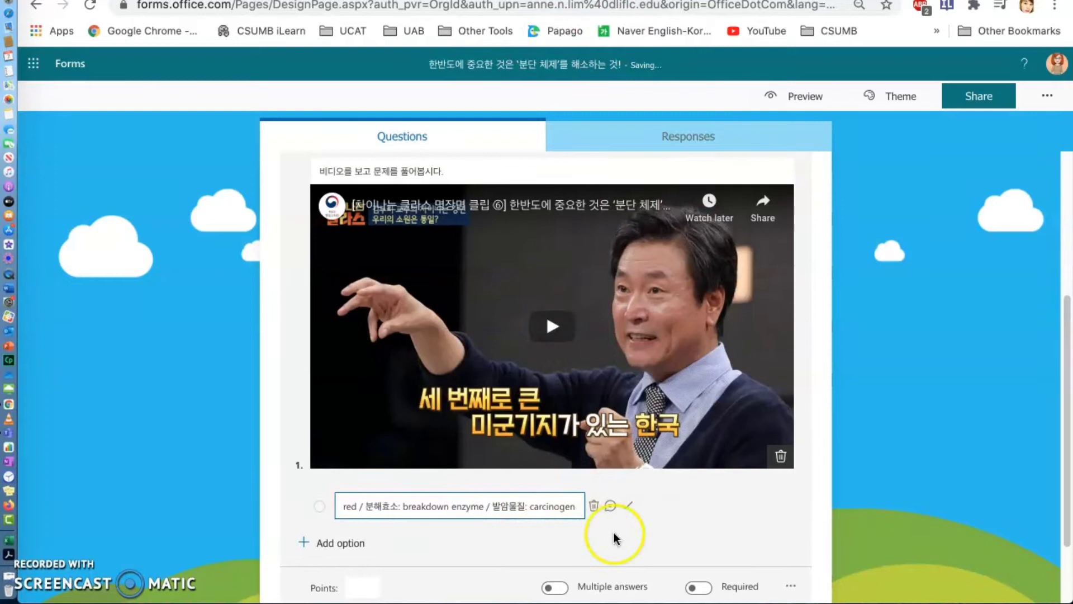
left_click(817, 511)
- Preview the quiz in computer view, examine its title, description, embedded video and vocabulary line, and return to editing
scroll(817, 513, "down", 3)
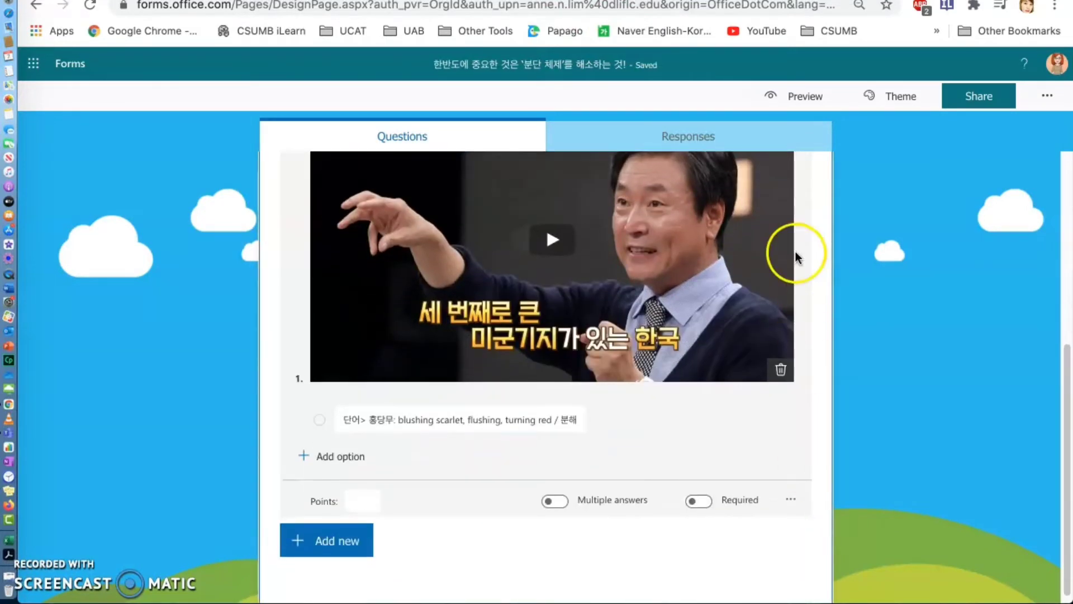
left_click(808, 96)
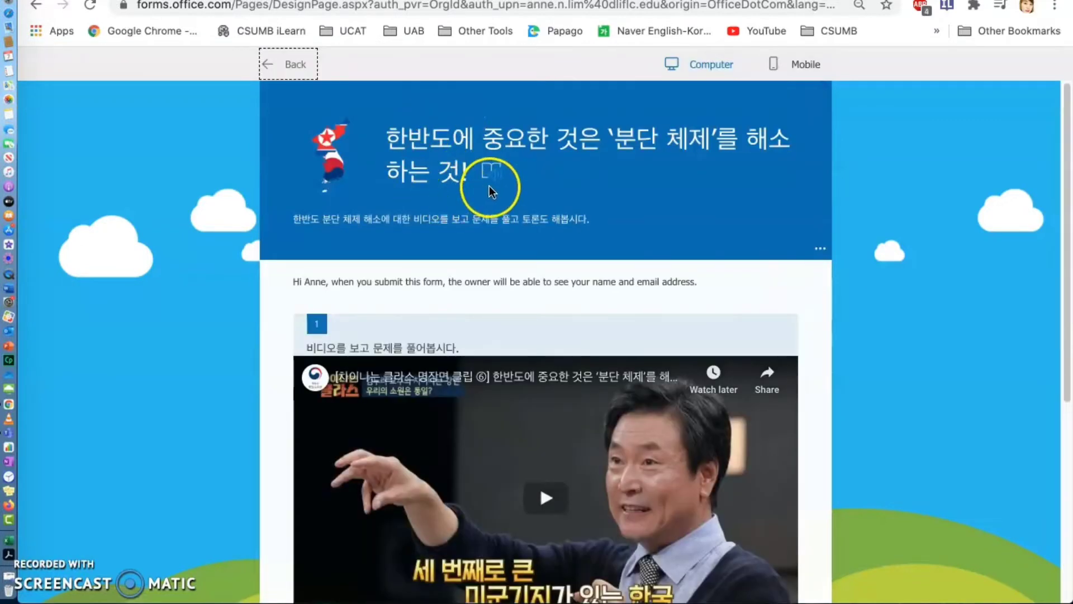
scroll(735, 186, "down", 2)
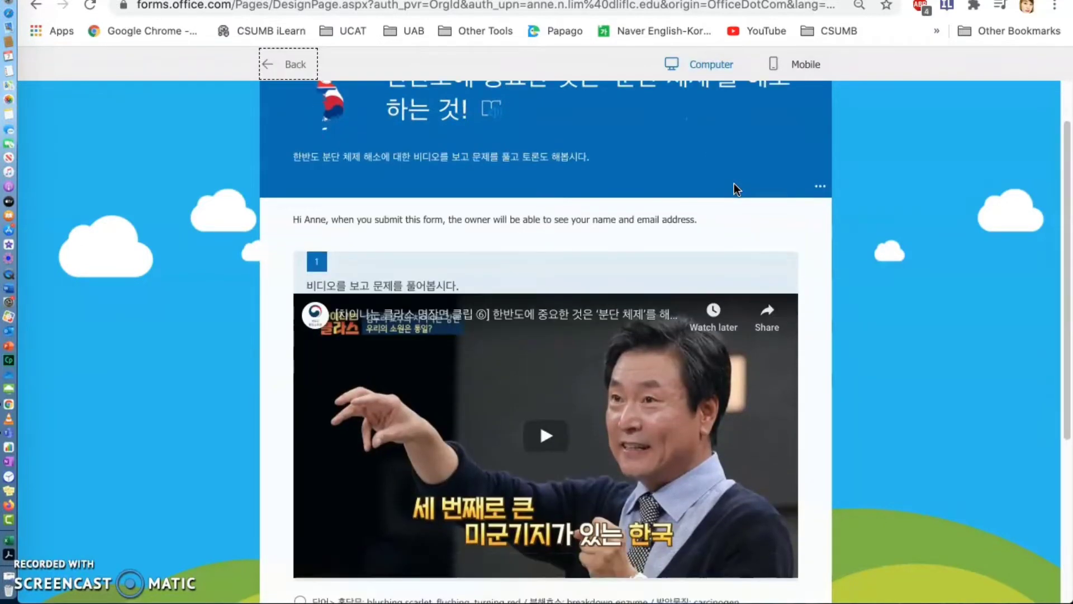
scroll(343, 291, "down", 1)
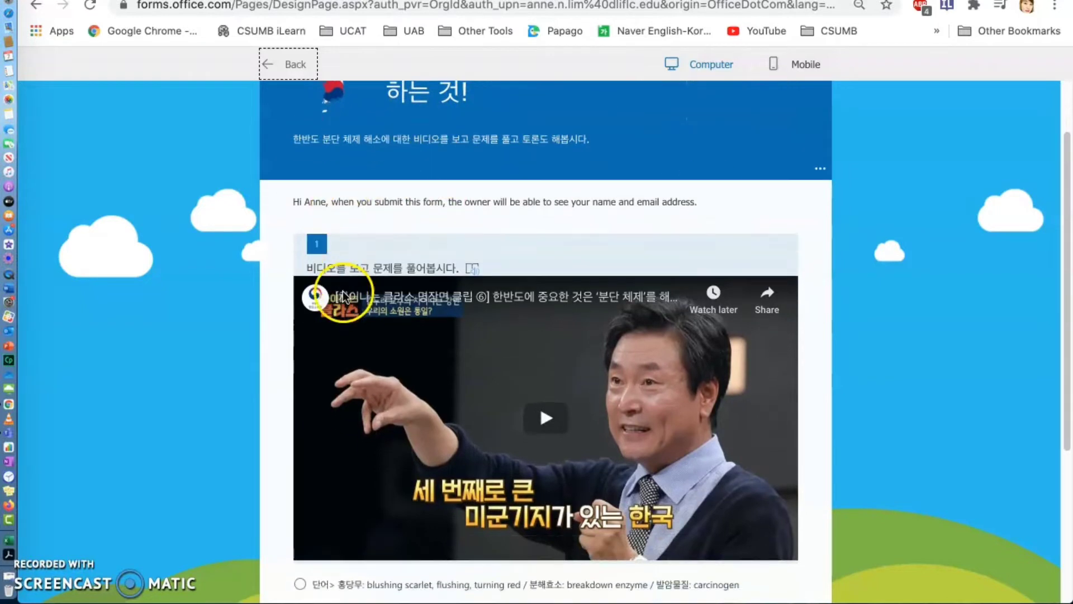
scroll(540, 278, "down", 1)
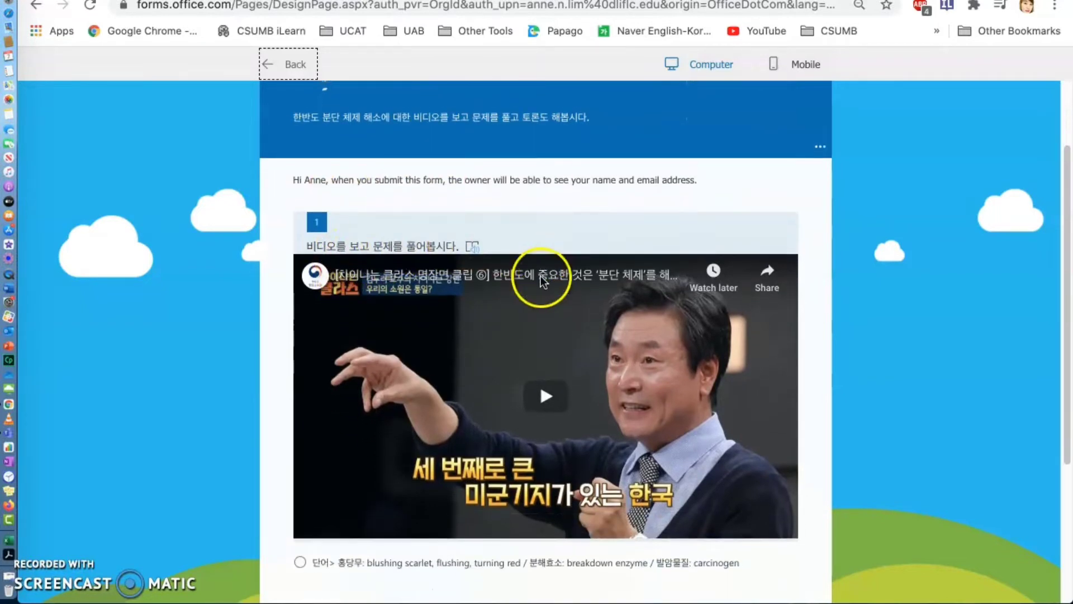
scroll(562, 375, "down", 3)
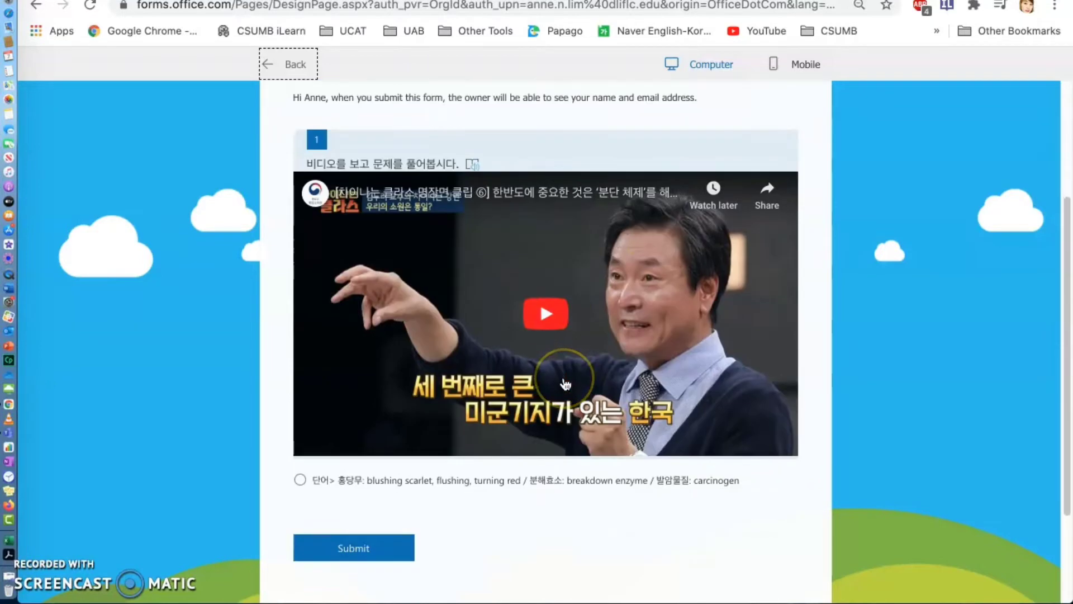
scroll(566, 384, "down", 2)
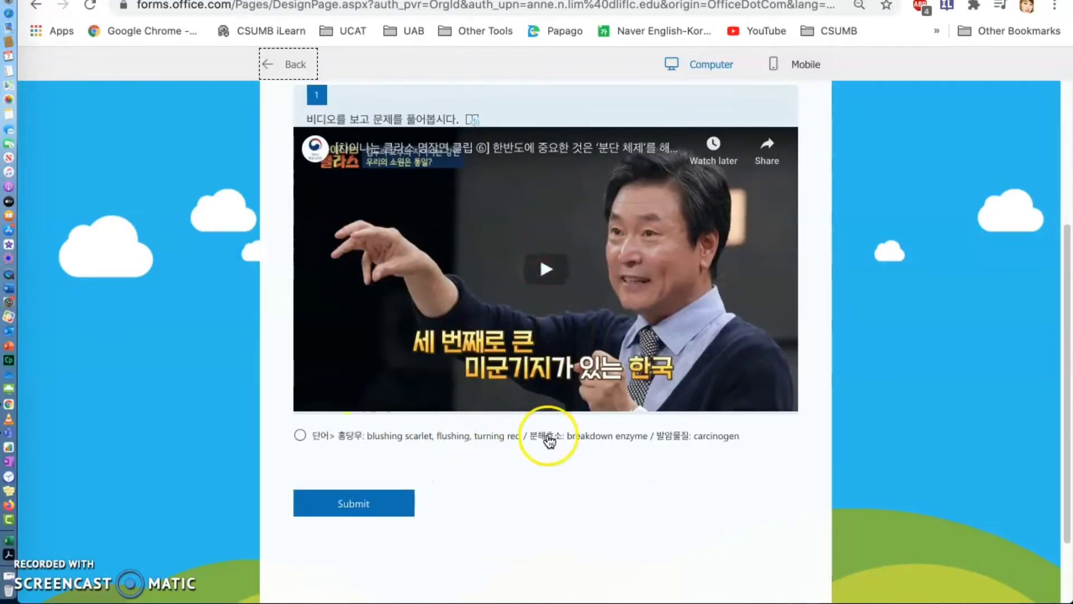
scroll(677, 474, "down", 1)
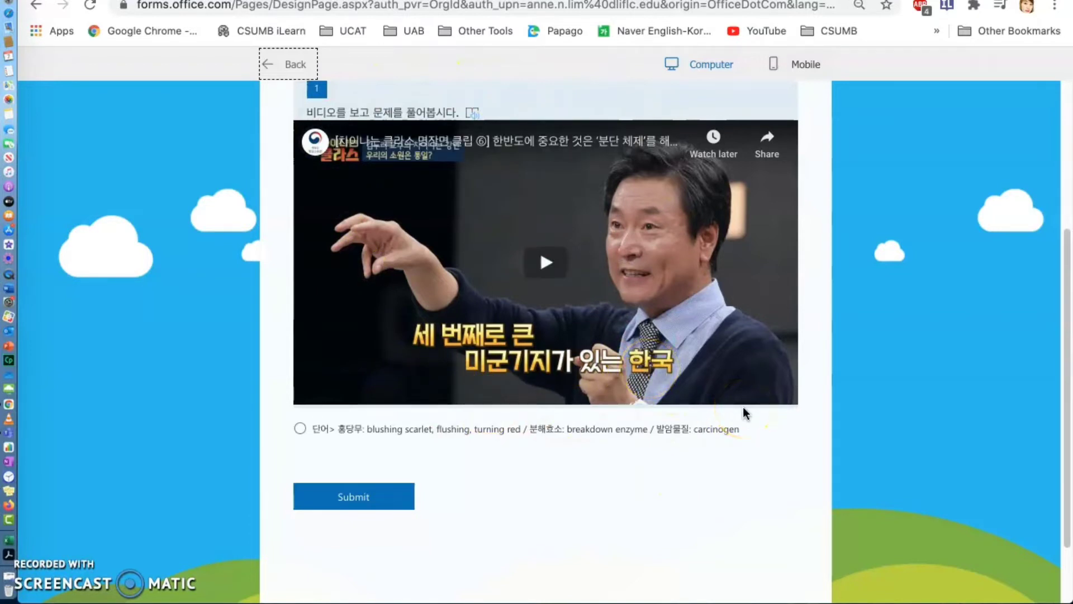
left_click(297, 65)
- Add a second choice question below the video question and dismiss the branching tip
scroll(618, 346, "down", 4)
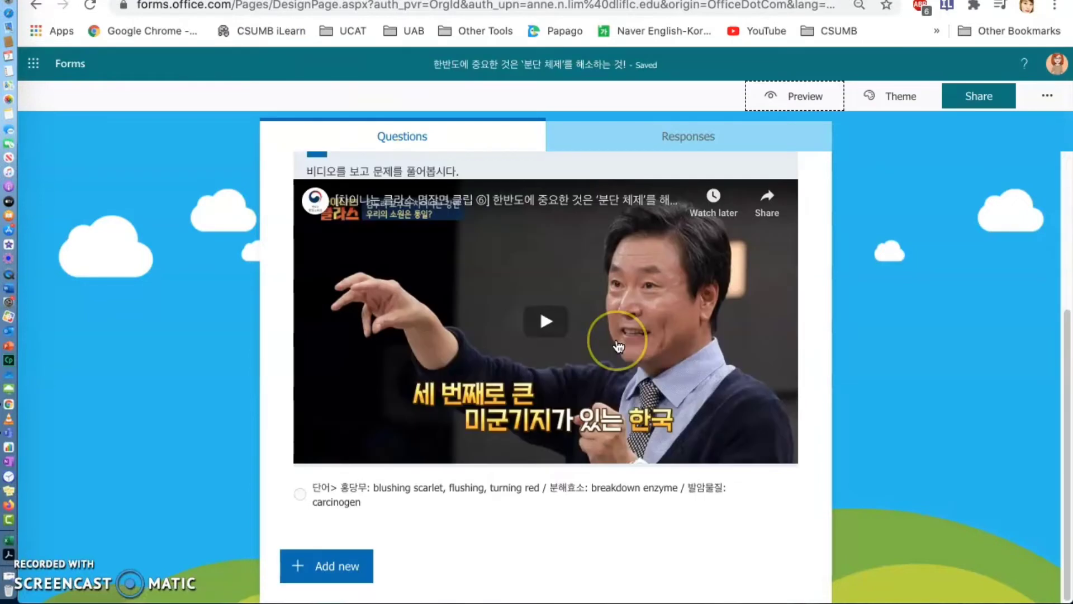
left_click(352, 565)
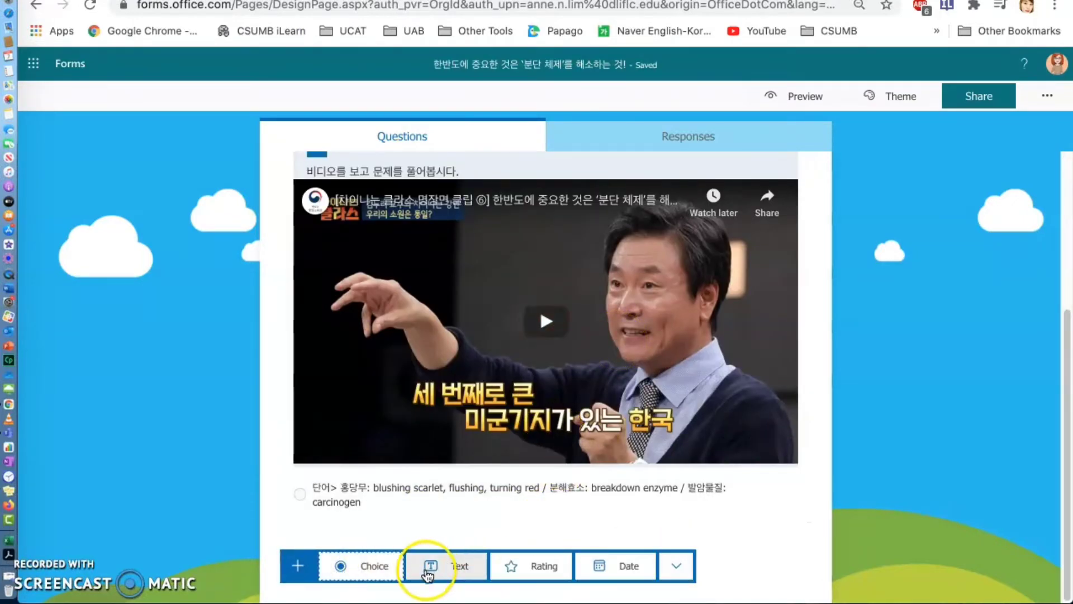
left_click(373, 567)
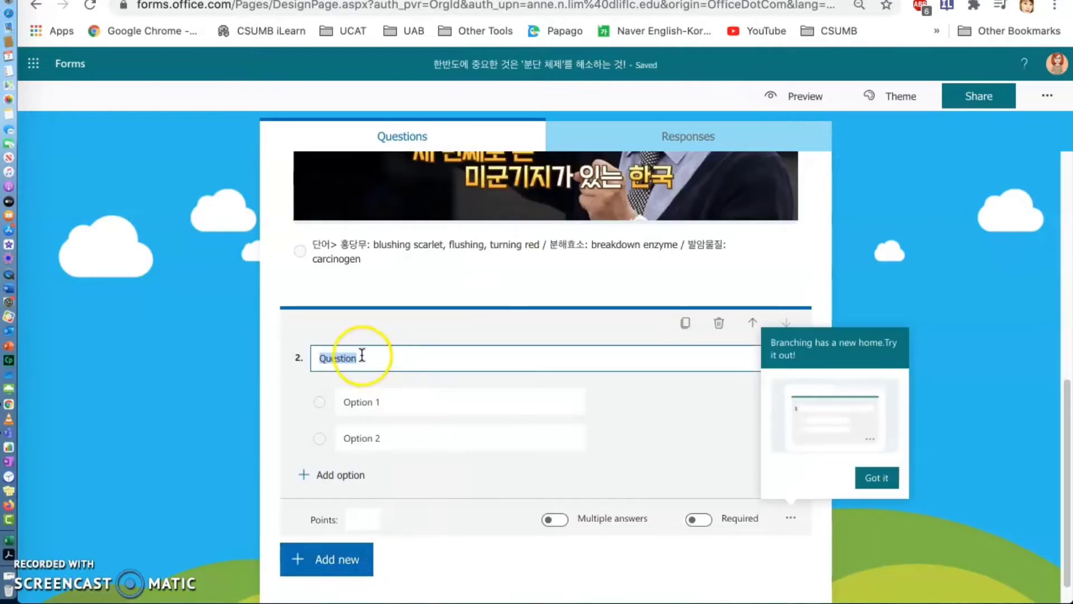
left_click(876, 478)
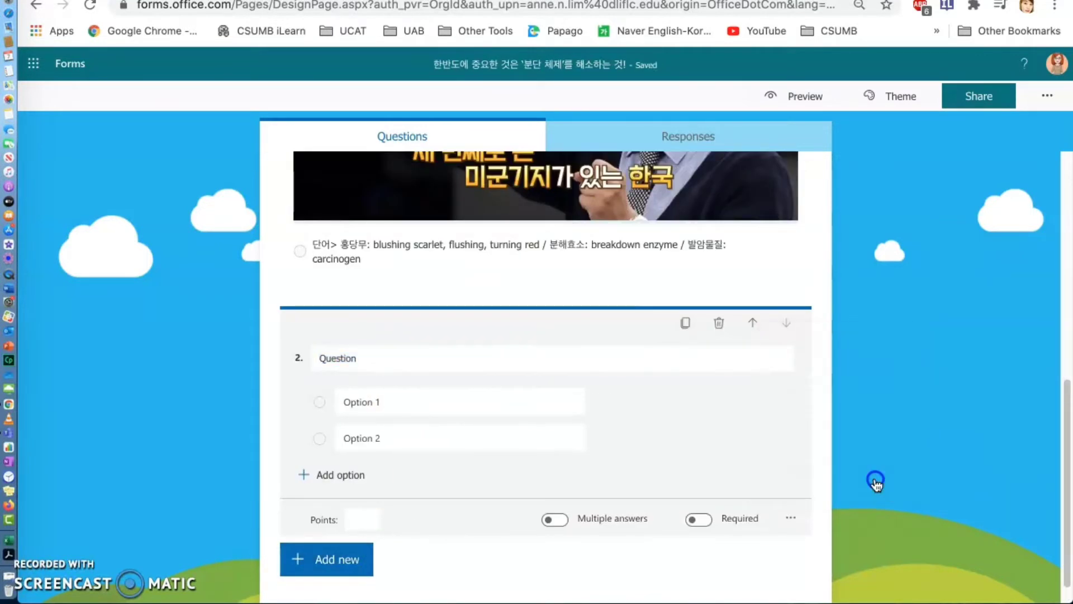
left_click(389, 359)
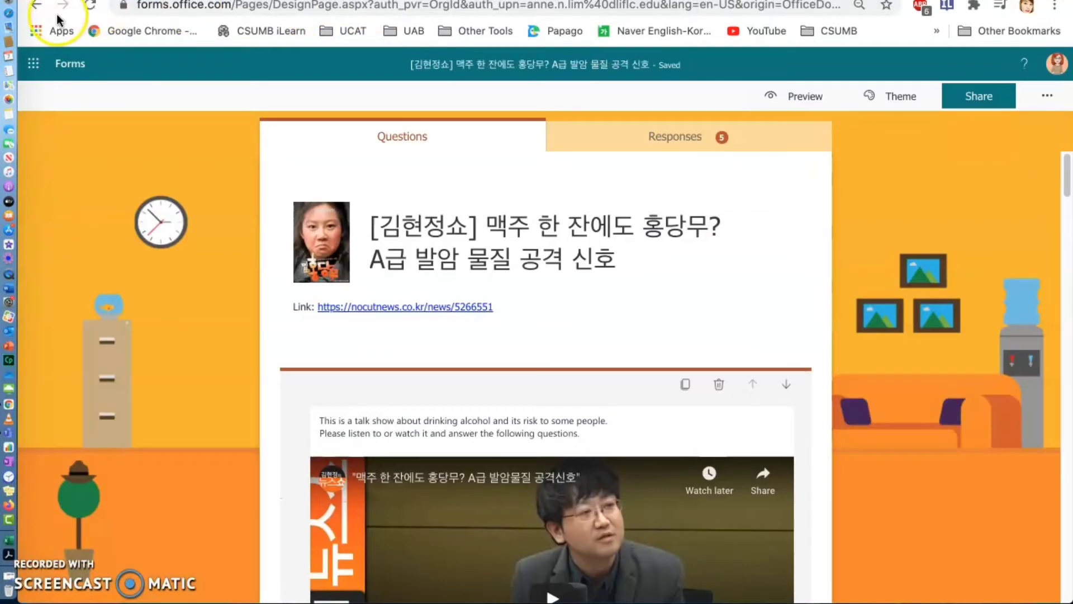
- Open the existing "듣기 토론 한반도에 중요한 것은 '분단체제'를 해소하는 것" quiz and find its question 2 below the video
left_click(34, 6)
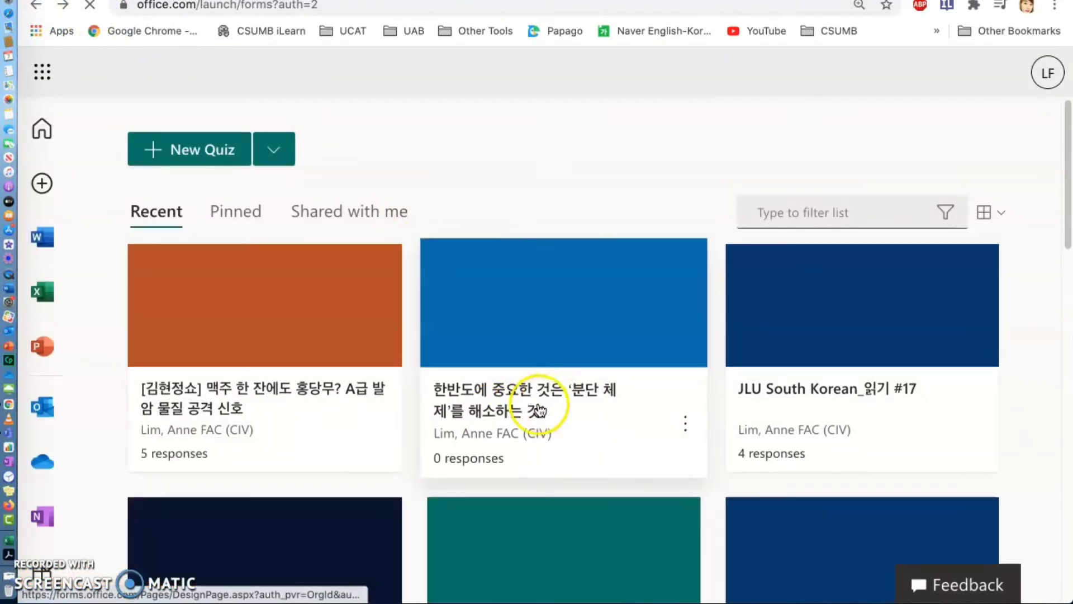
scroll(615, 380, "down", 2)
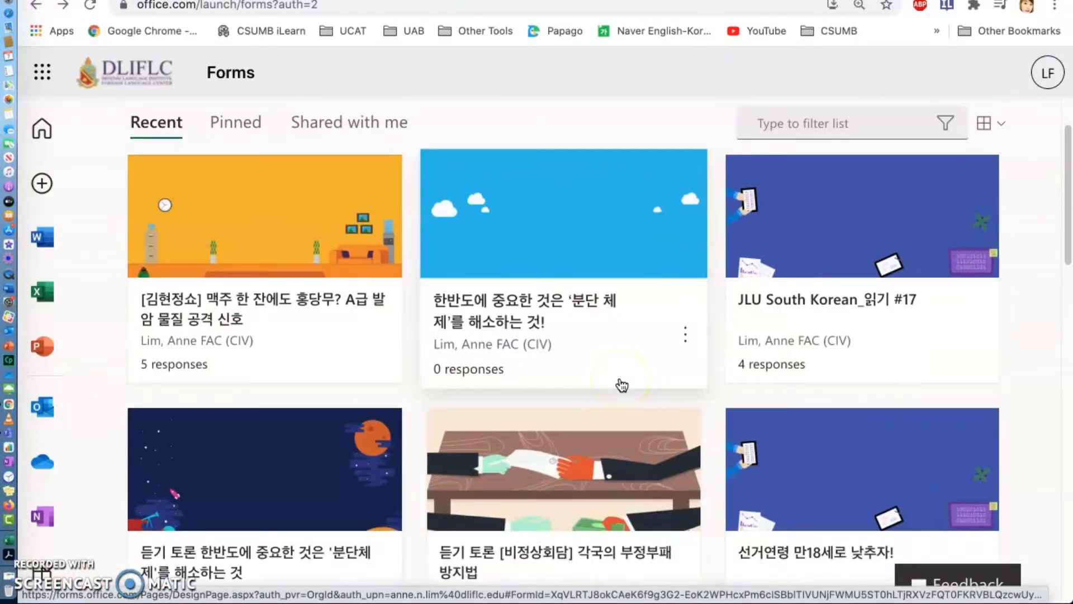
left_click(285, 465)
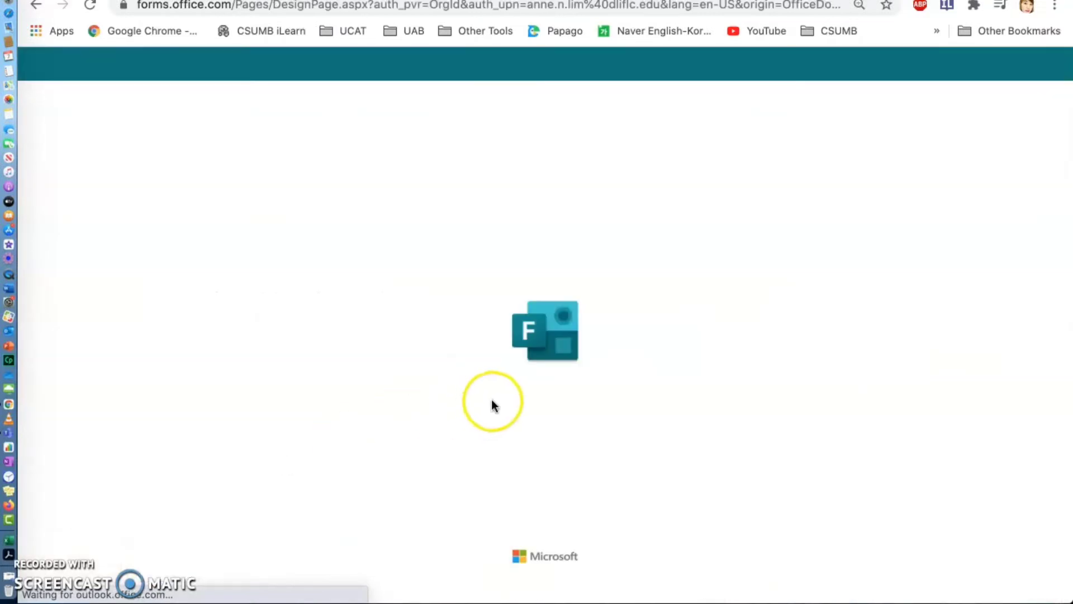
scroll(504, 398, "down", 10)
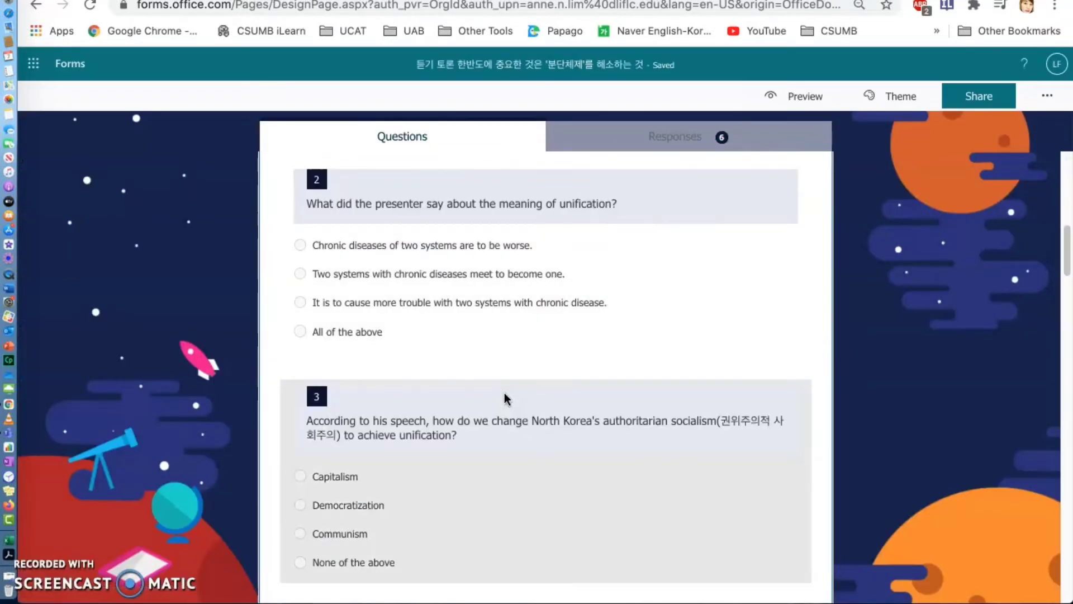
scroll(508, 398, "down", 1)
scroll(504, 288, "up", 5)
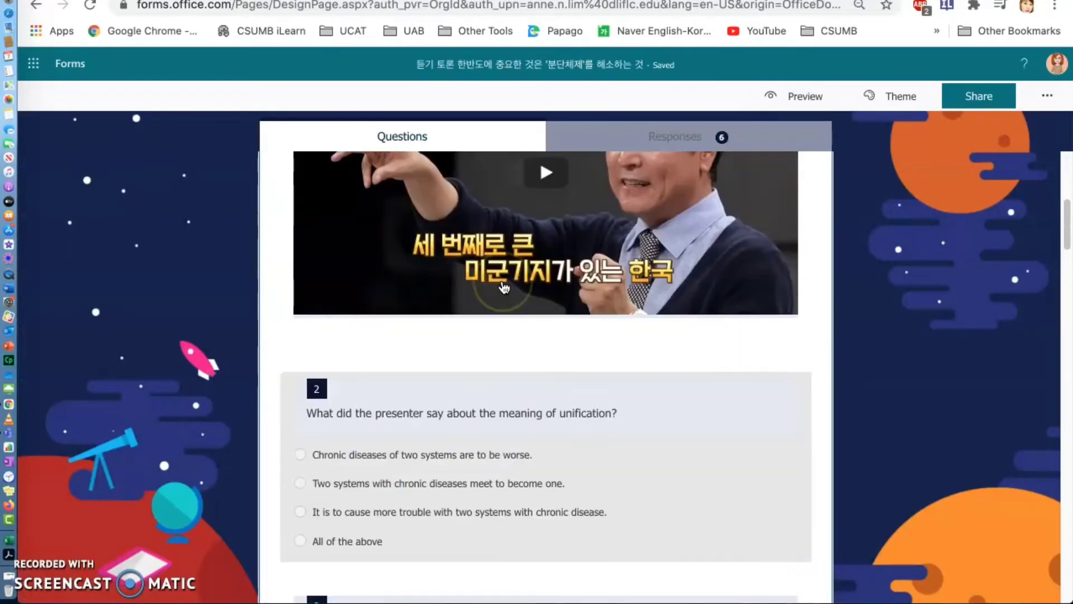
- Copy the question "What did the presenter say about the meaning of unification?" into the new quiz's question 2
left_click(647, 431)
key("super+c")
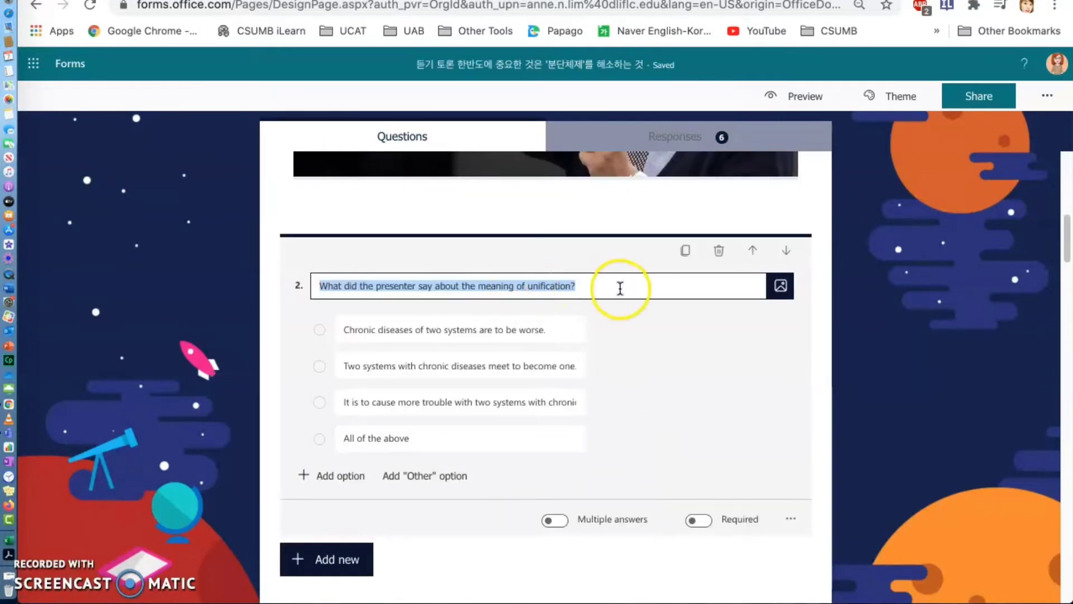
left_click(616, 287)
left_click_drag(617, 287, 352, 271)
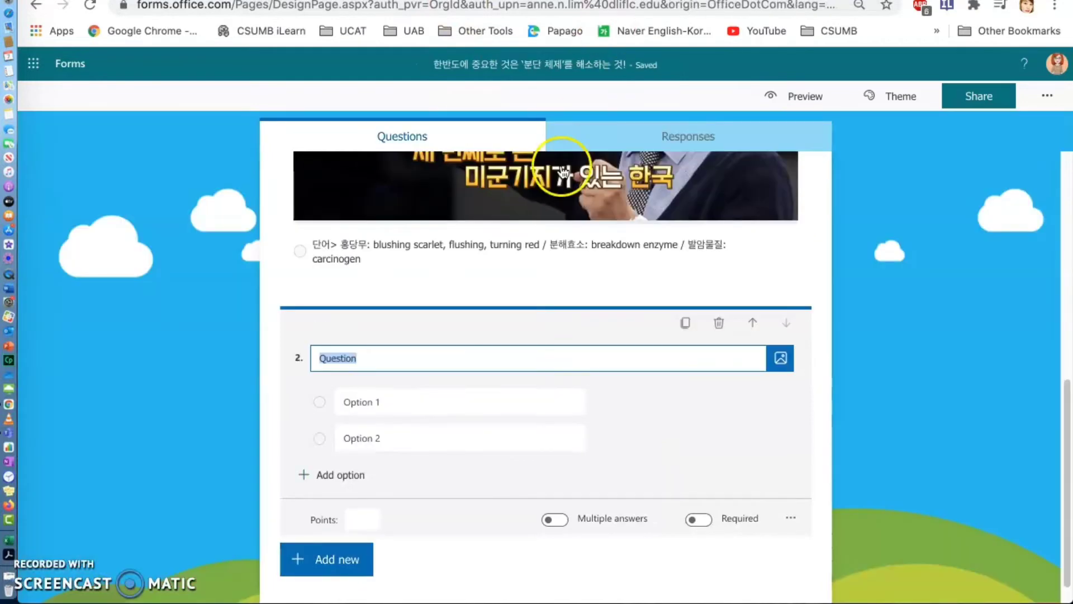
key("super+v")
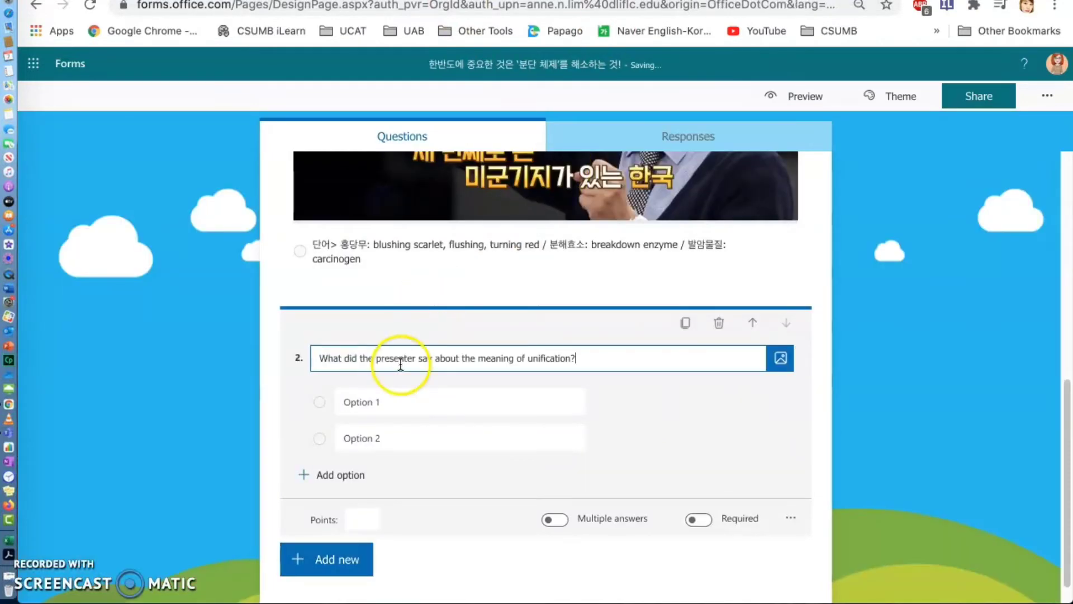
- Replace Option 1 of question 2 with "Chronic diseases of two systems are to be worse." copied from the existing quiz
left_click(355, 401)
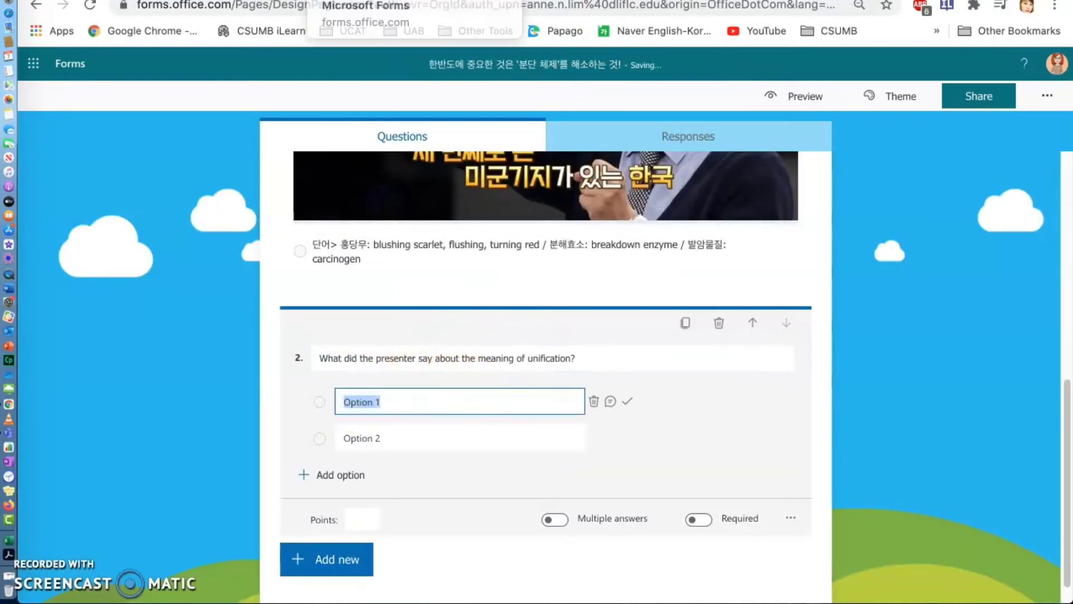
left_click(350, 0)
left_click(510, 330)
key("super+c")
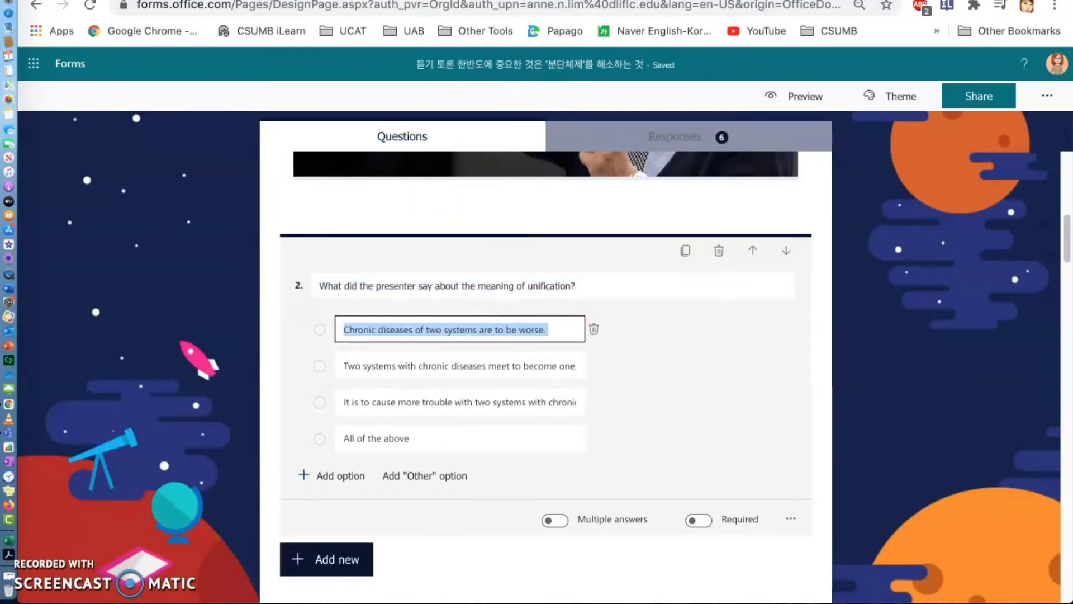
left_click(551, 0)
key("super+v")
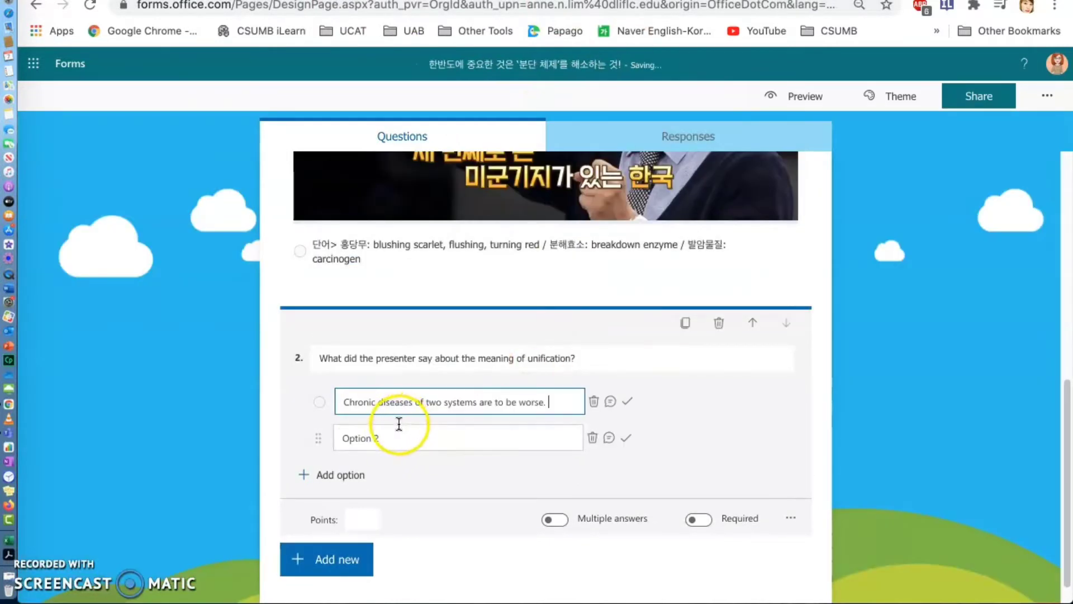
- Replace Option 2 of question 2 with "Two systems with chronic diseases meet to become one." copied from the existing quiz
left_click(371, 440)
left_click(386, 1)
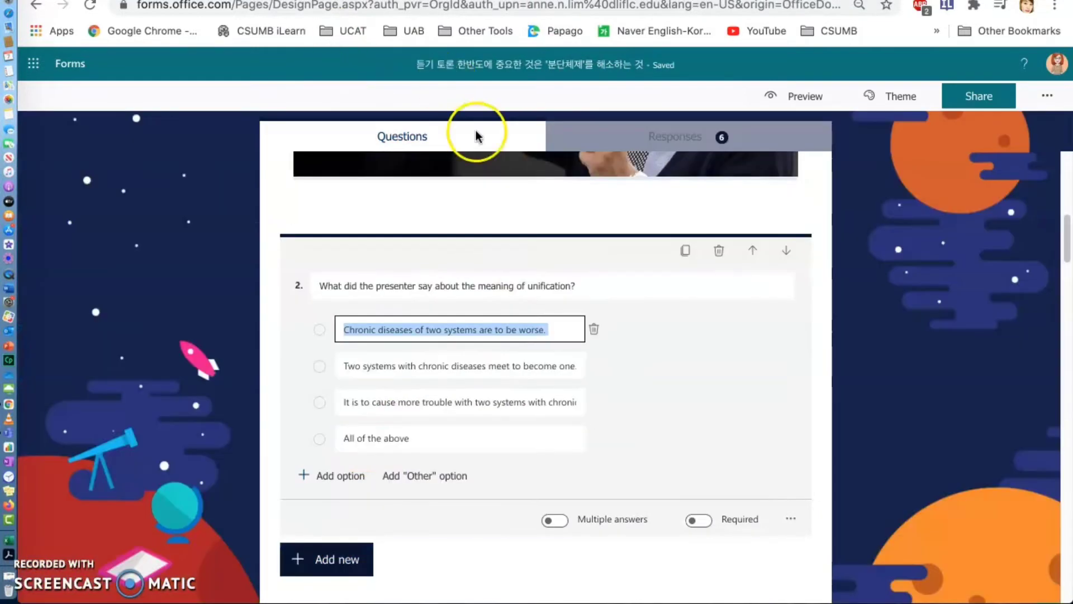
left_click(474, 366)
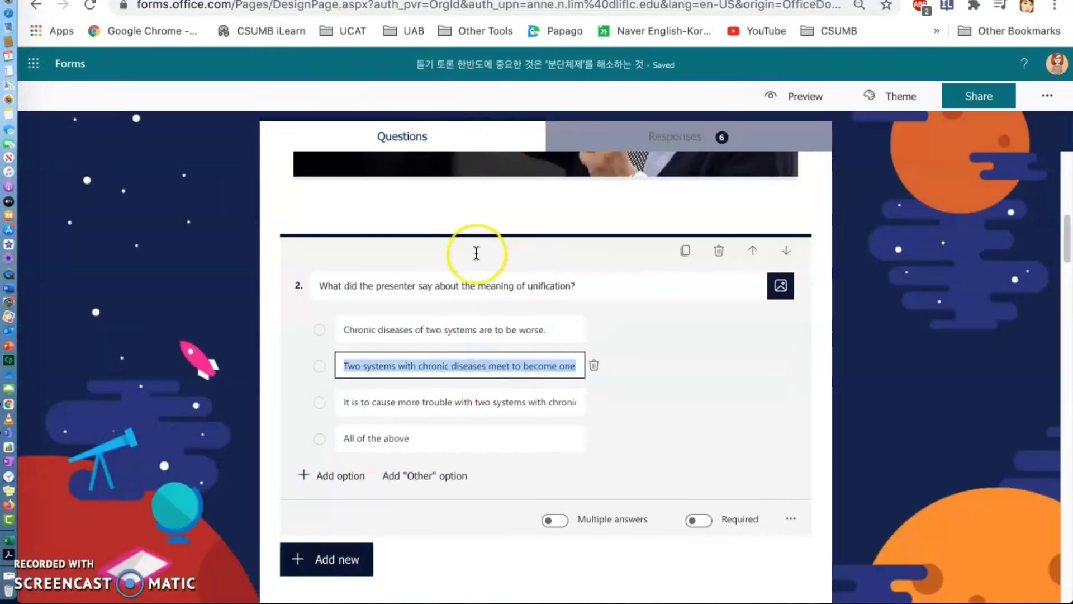
left_click(498, 1)
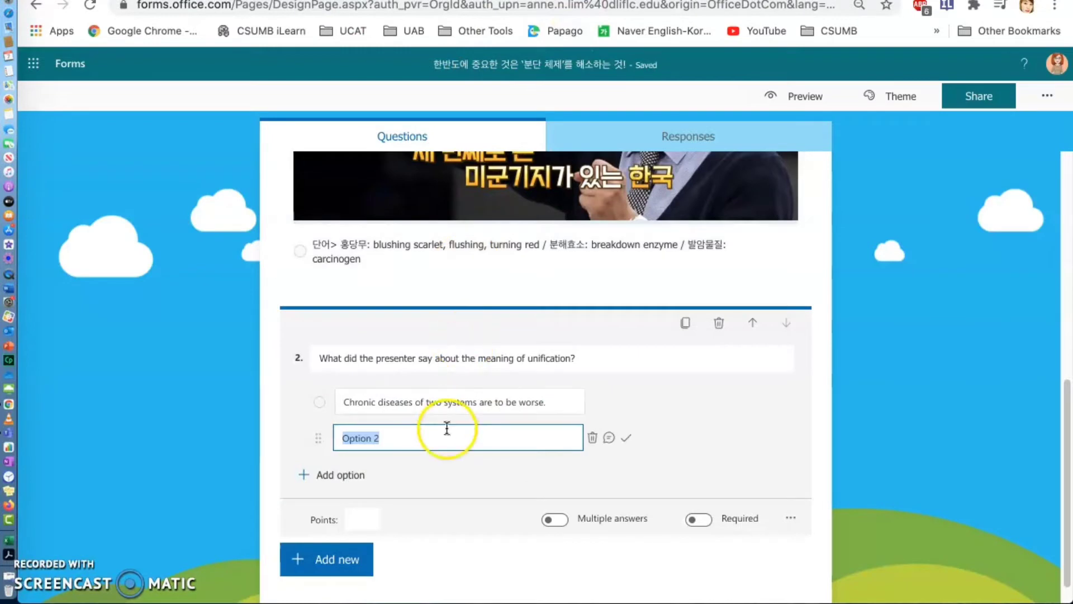
type("Two systems with chronic diseases meet to become one.")
- Add the copied options "It is to cause more trouble with two systems with chronic disease." and "All of the above" to question 2
left_click(357, 486)
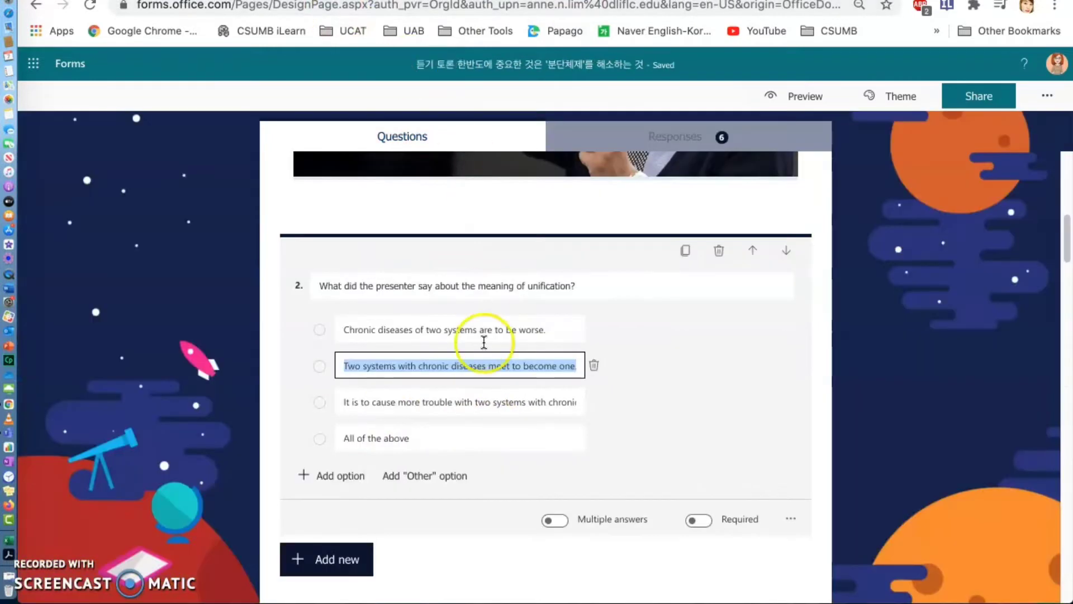
left_click(480, 401)
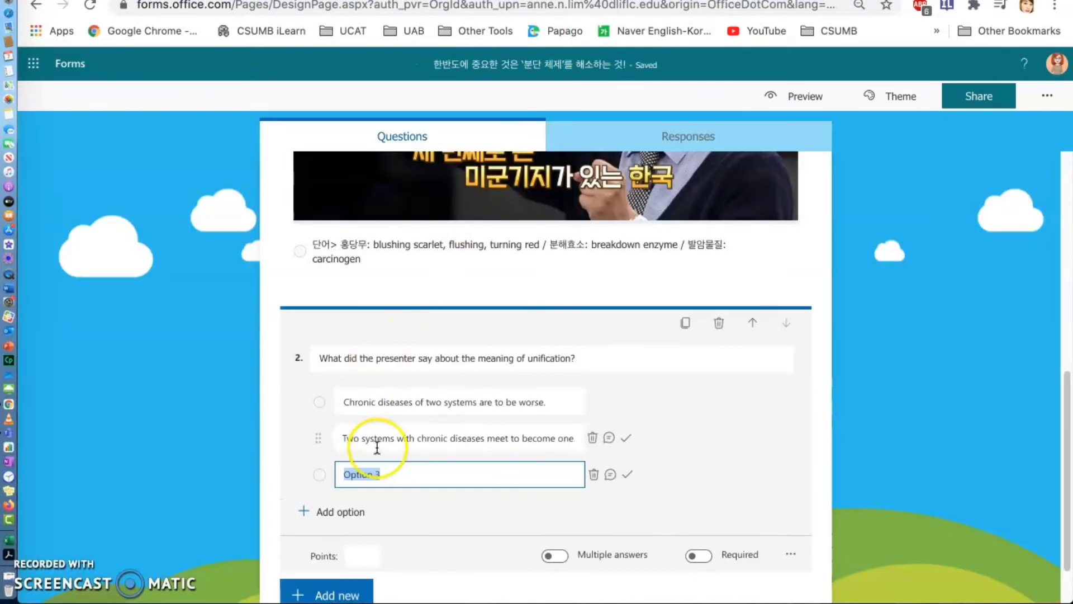
key("super+v")
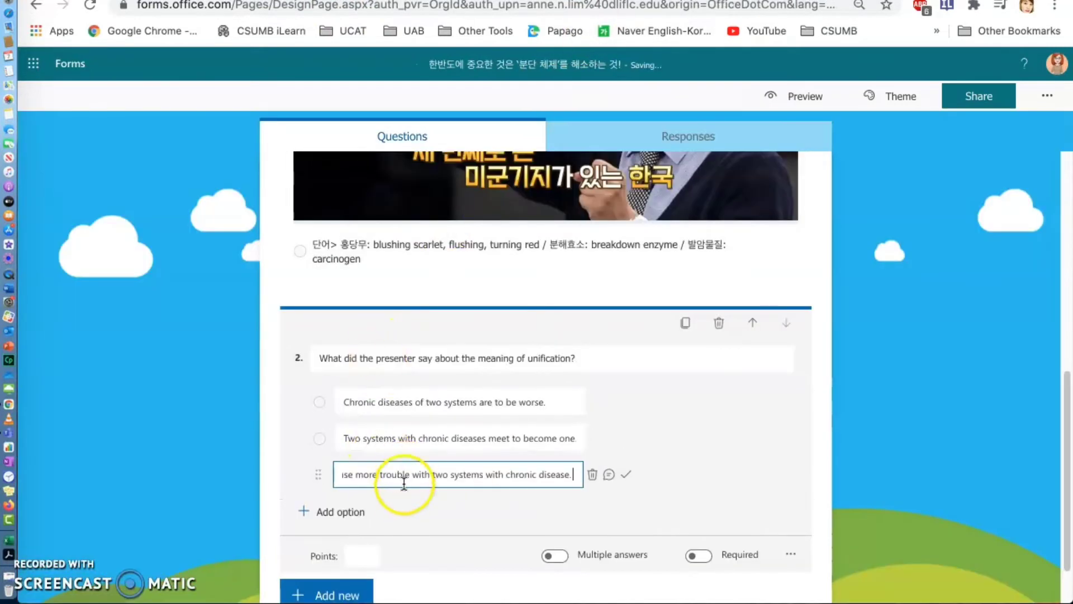
left_click(358, 511)
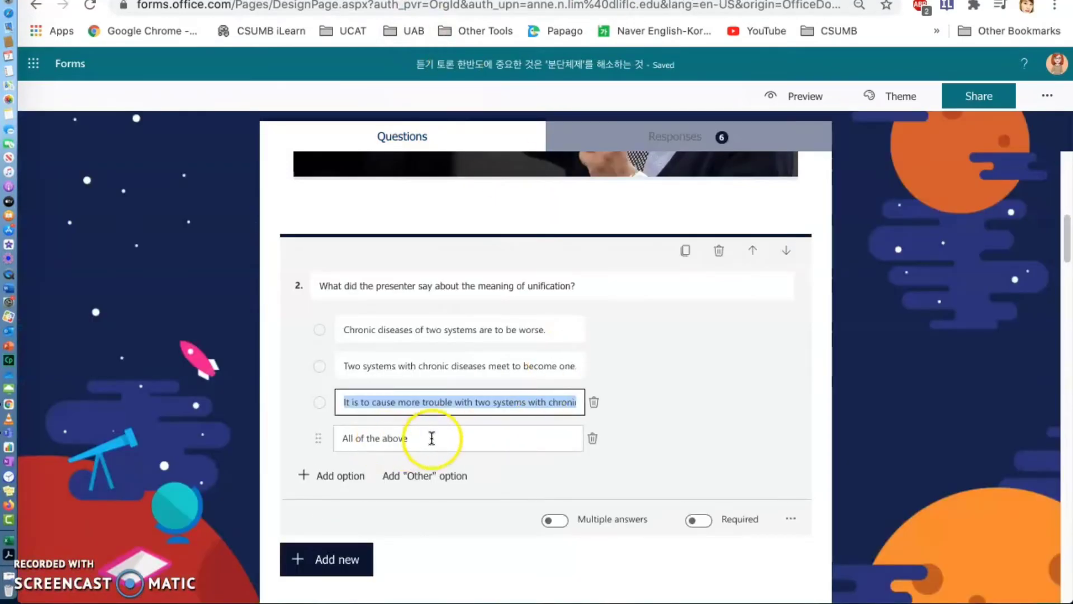
left_click(374, 447)
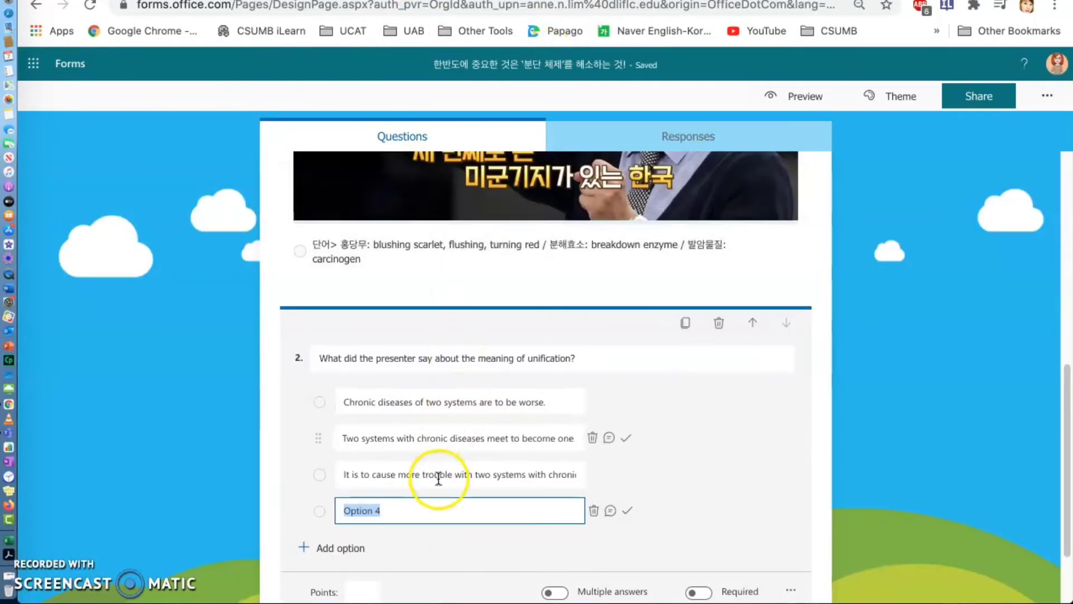
type("All of the above")
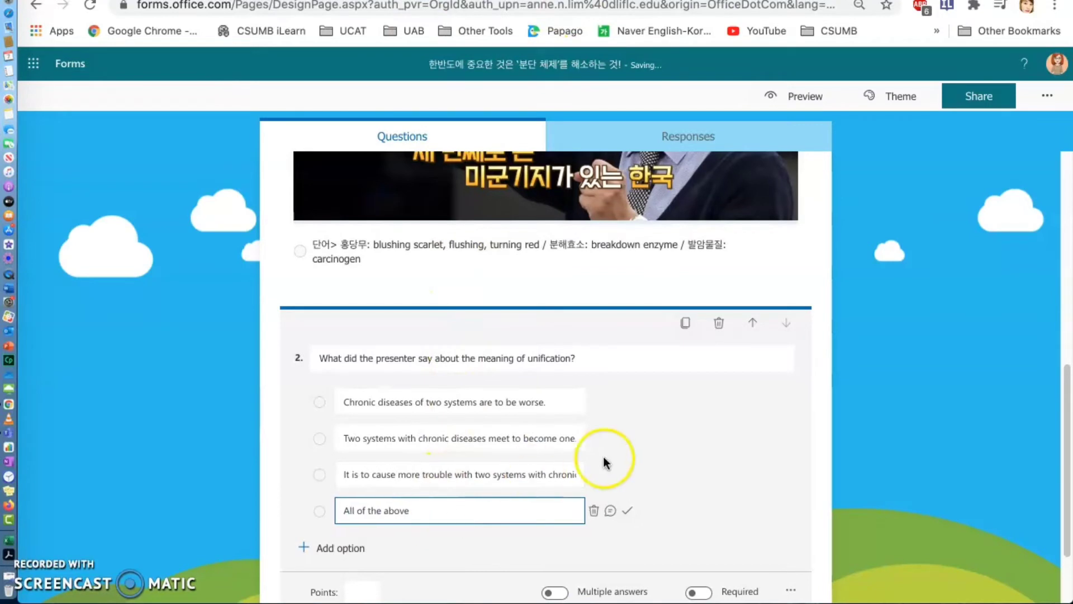
- Open a respondent message field for the first answer of question 2 and remove it again
scroll(604, 463, "down", 2)
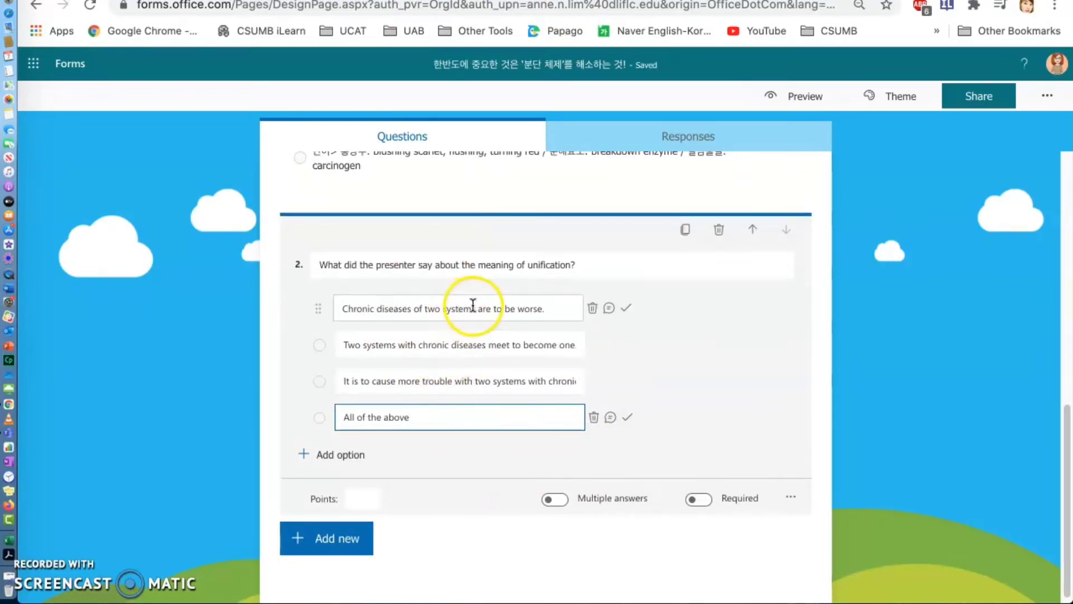
left_click(610, 308)
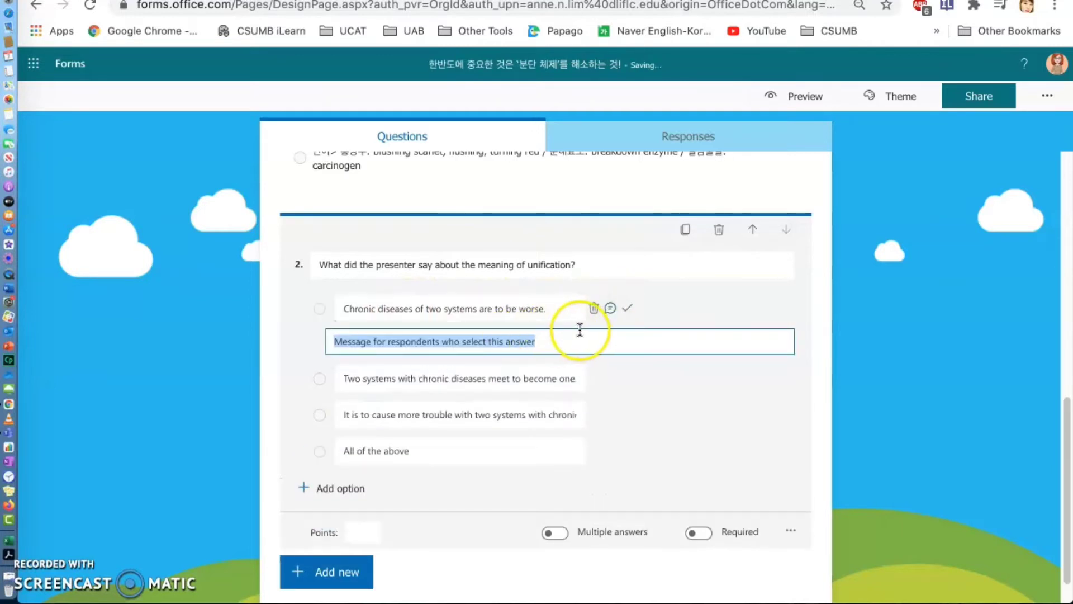
left_click(611, 307)
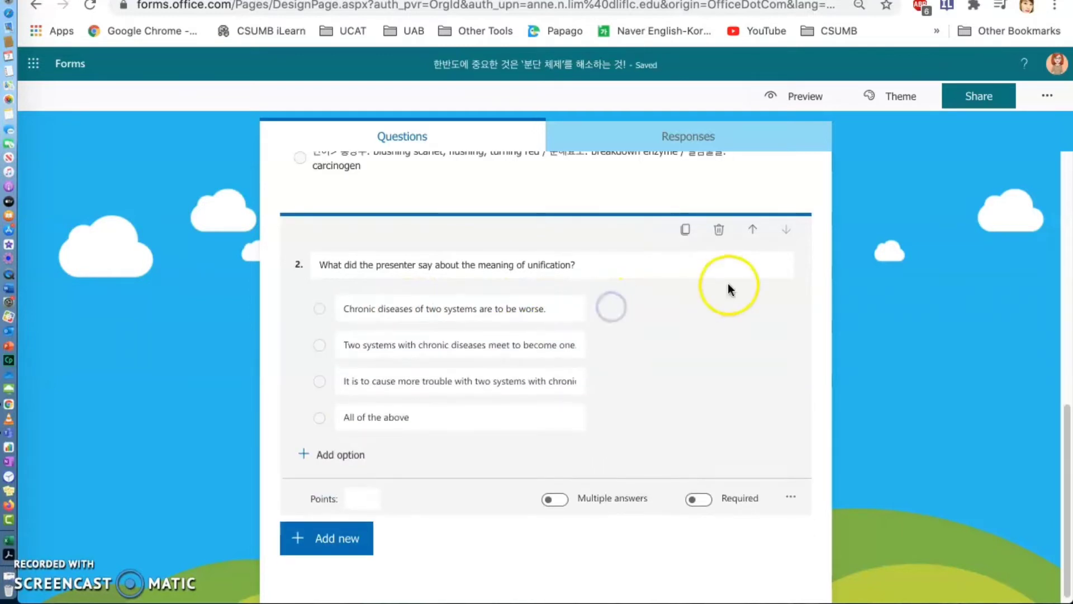
left_click(508, 417)
scroll(508, 417, "down", 1)
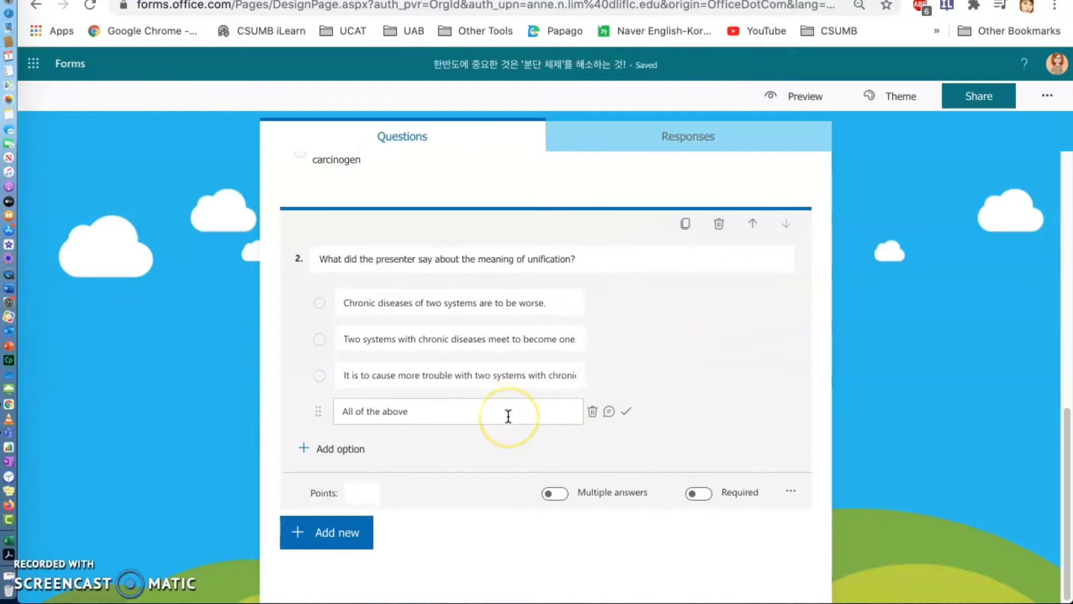
- Add a third choice question and fill in the April 27 Panmunjom Joint Declaration question text copied from the existing quiz
left_click(345, 534)
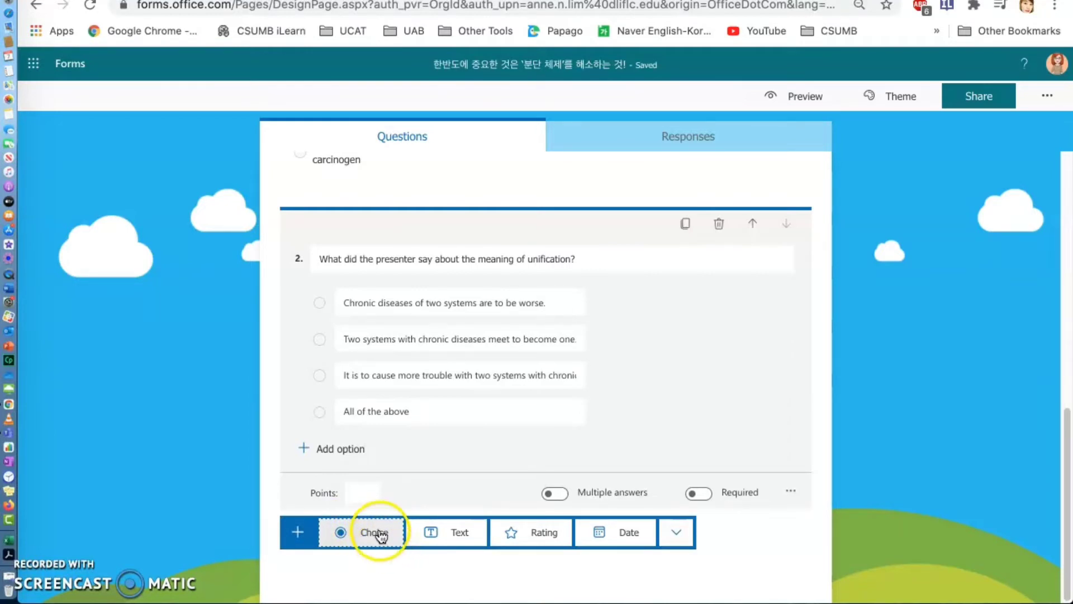
left_click(379, 533)
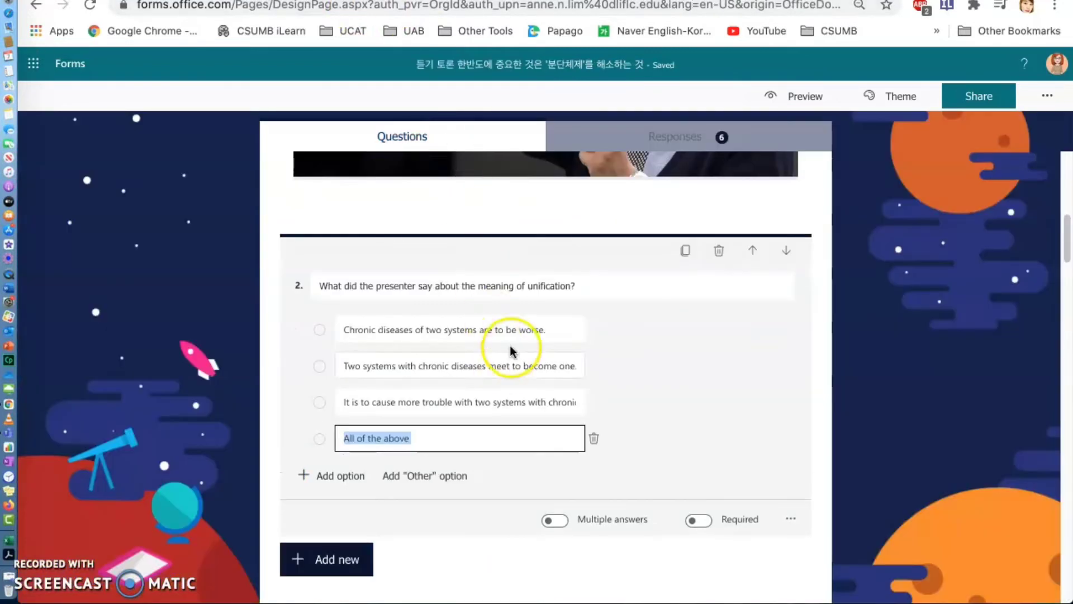
scroll(510, 286, "down", 10)
scroll(510, 351, "down", 10)
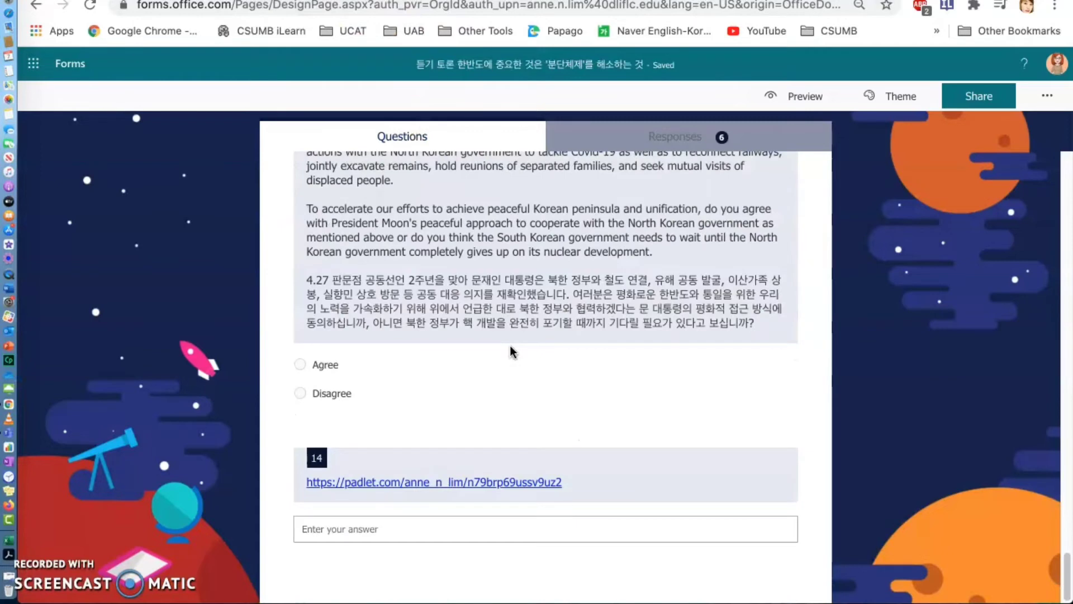
scroll(510, 351, "up", 5)
scroll(511, 351, "down", 4)
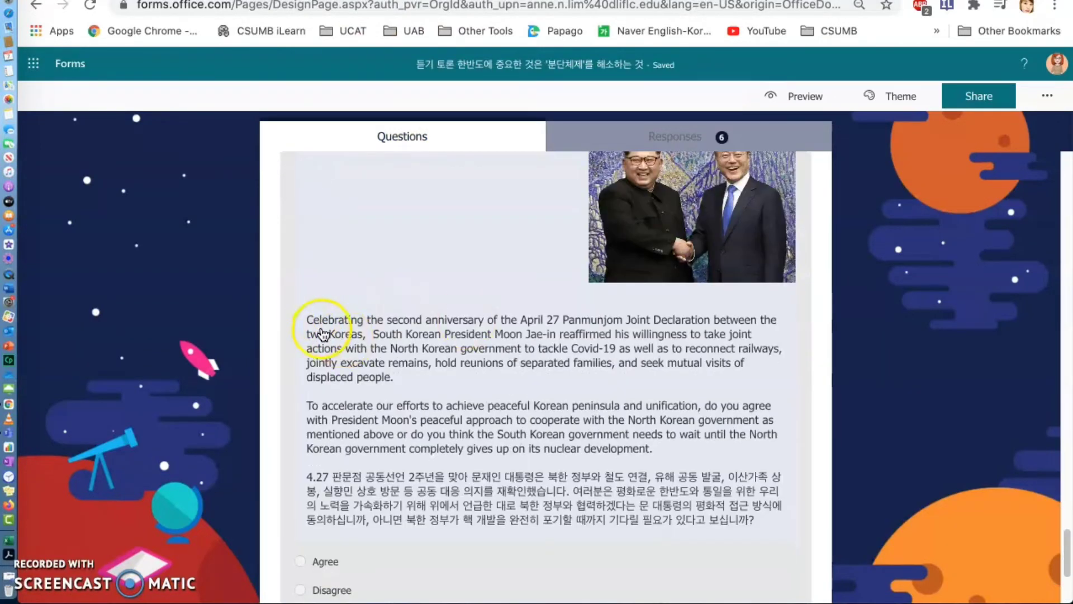
scroll(431, 359, "down", 1)
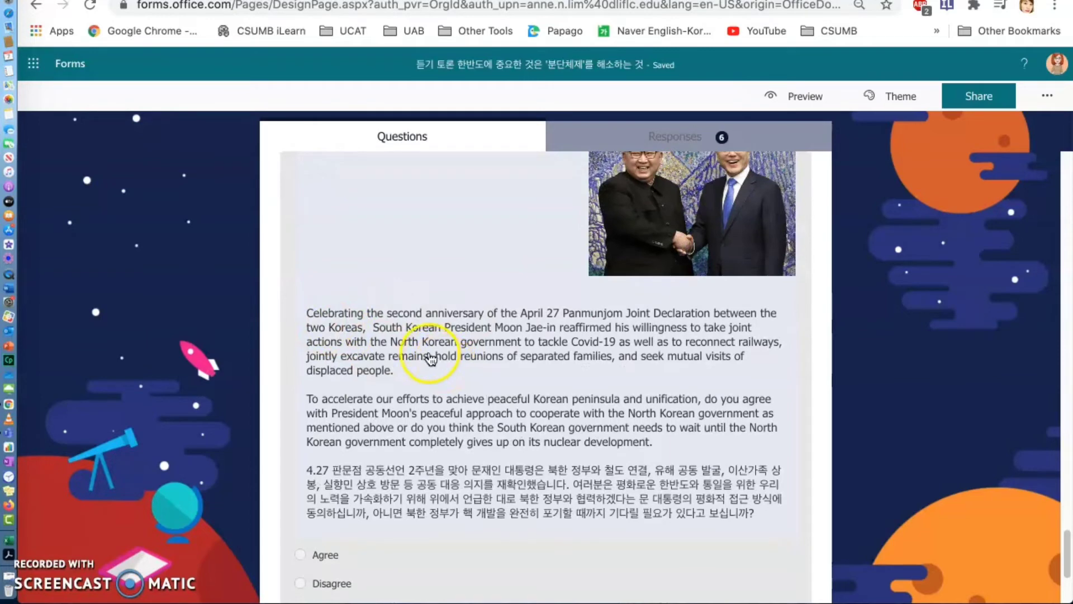
left_click(334, 328)
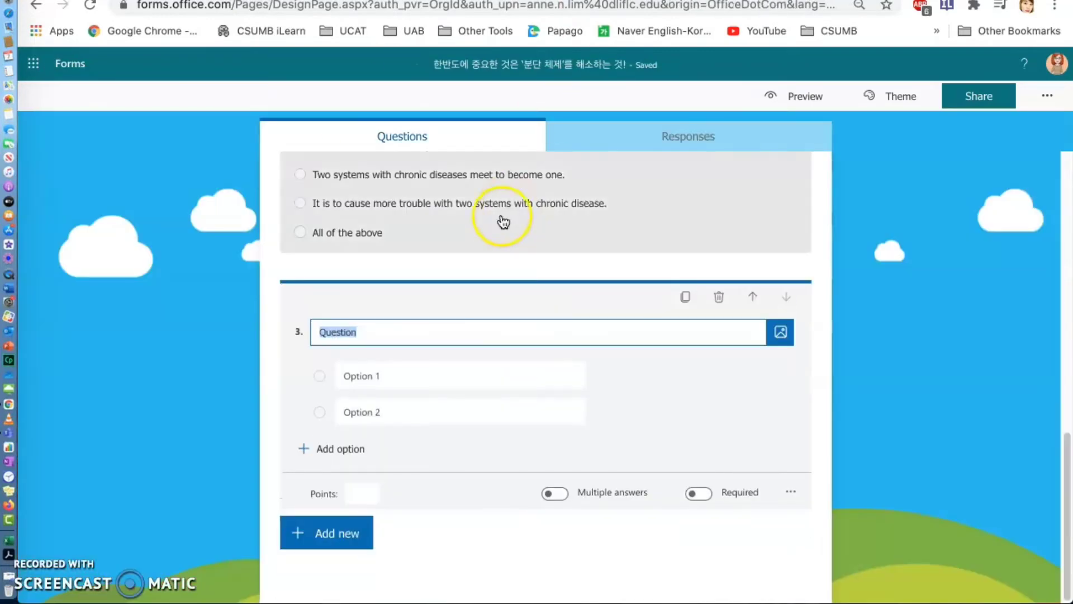
type("Celebrating the second anniversary of the April 27 Panmunjom Joint Declaration between the two Koreas, South Korean President Moon Jae-in reaffirmed his willingness to take joint actions with the North Korean government to tackle Covid-19 as well as to reconnect railways, jointly excavate remains, hold reunions of separated families, and seek mutual visits of displaced people.  To accelerate our efforts to achieve peaceful Korean peninsula and unification, do you agree with President Moon's peaceful approach to cooperate with the North Korean government as mentioned above or do you think the South Korean government needs to wait until the North Korean government completely gives up on its nuclear development.  4.27 판문점 공동선언 2주년을 맞아 문재인 대통령은 북한 정부와 철도 연결, 유해 공동 발굴, 이산가족 상봉, 실향민 상호 방문 등 공동 대응 의지를 재확인했습니다. 여러분은 평화로운 한반도와 통일을 위한 우리의 노력을 가속화하기 위해 위에서 언급한 대로 북한 정부와 협력하겠다는 문 대통령의 평화적 접근 방식에 동의하십니까, 아니면 북한 정부가 핵 개발을 완전히 포기할 때까지 기다릴 필요가 있다고 보십니까?")
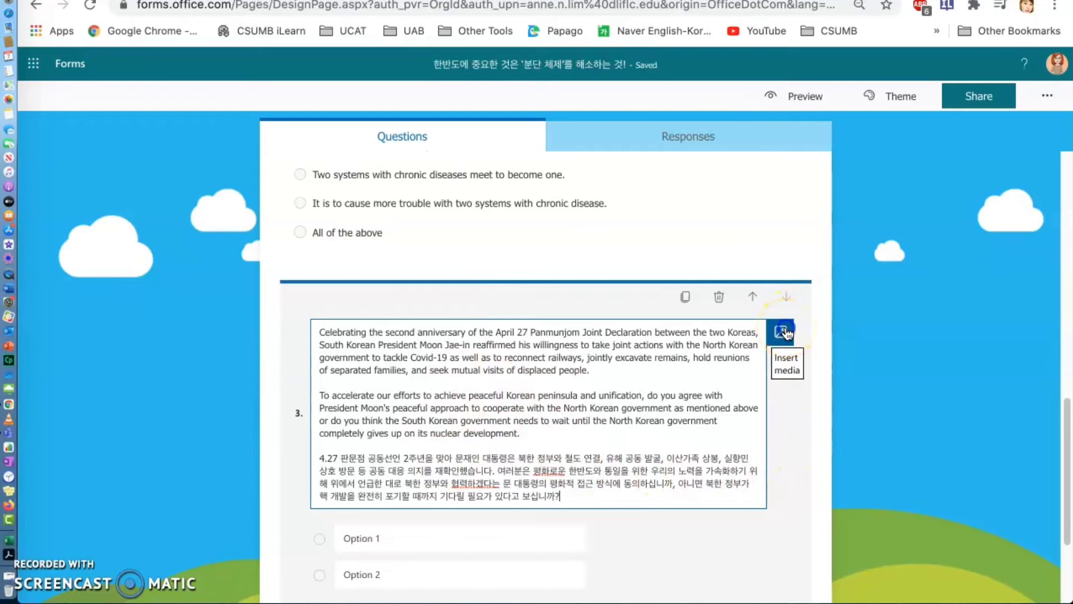
- Search images for "정상회담" and insert the photo of the two Korean leaders shaking hands into question 3
left_click(783, 332)
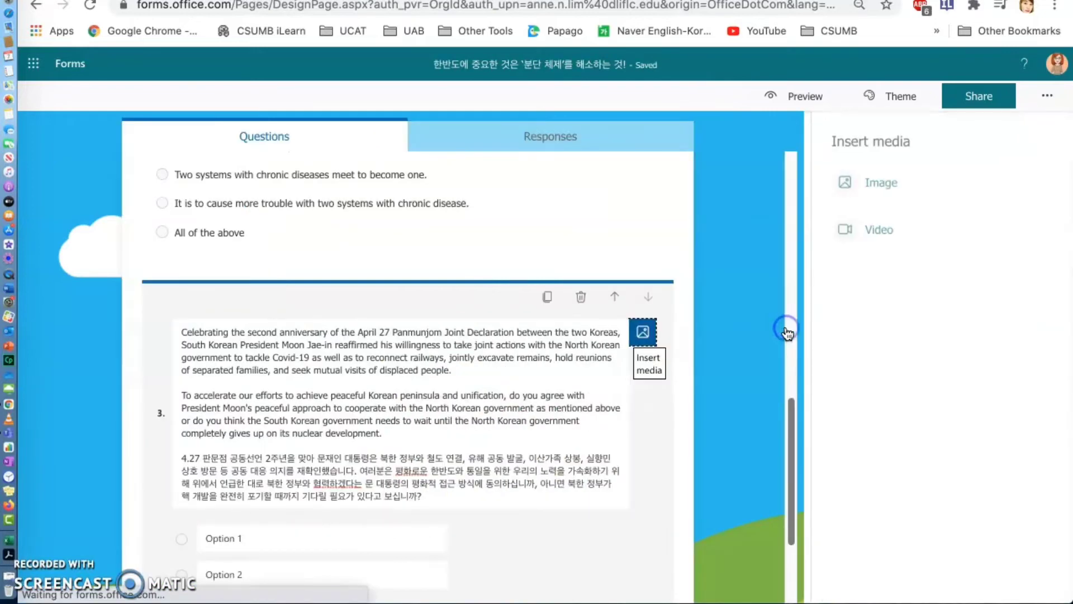
left_click(902, 180)
left_click(811, 226)
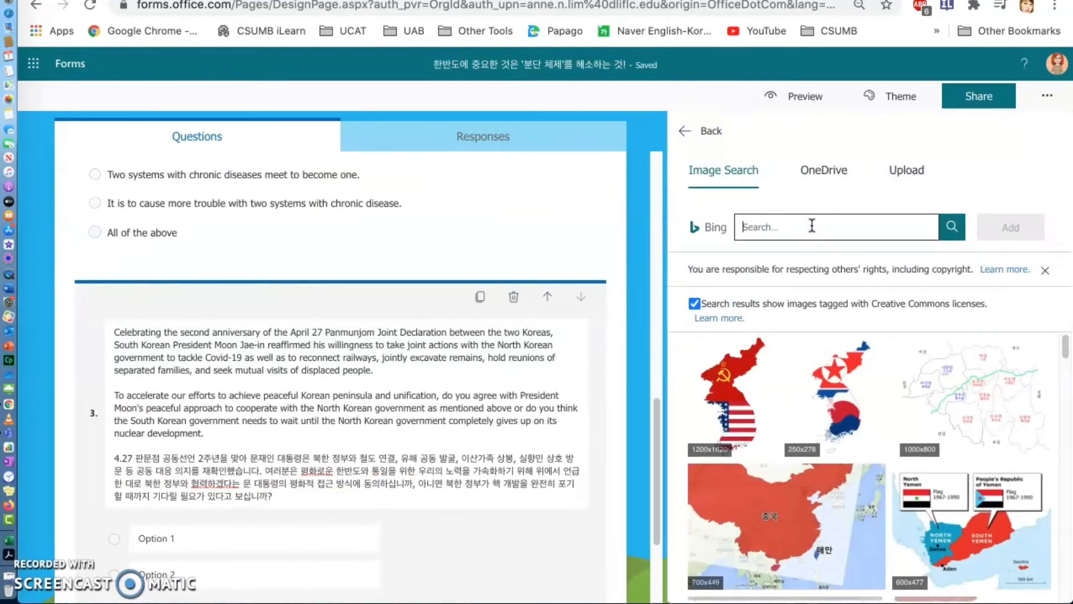
type("정새상회담")
key("Return")
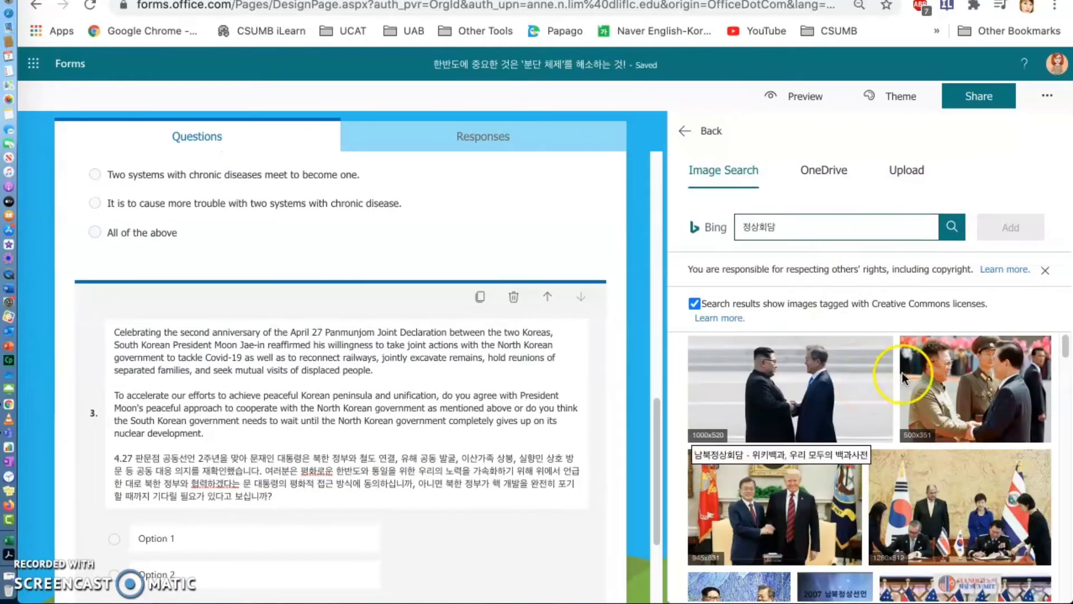
scroll(917, 376, "down", 1)
left_click(806, 349)
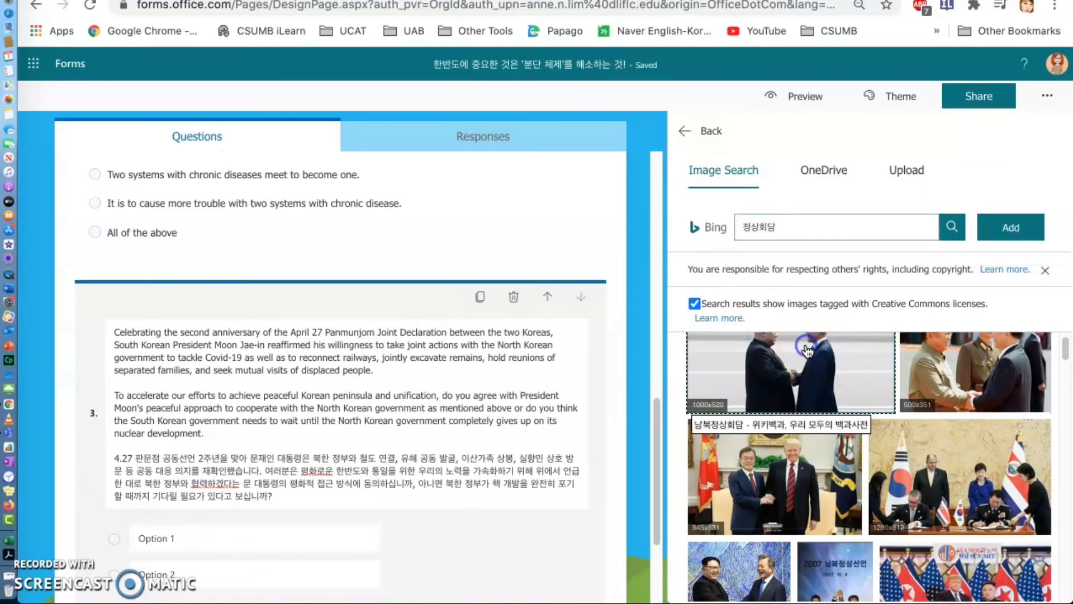
left_click(1011, 227)
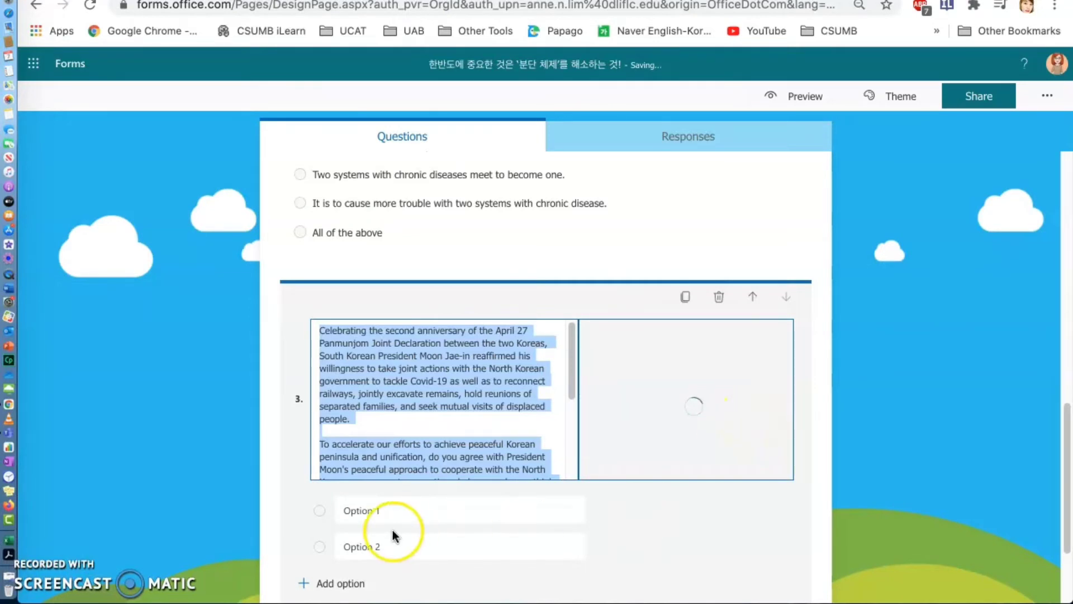
- Fill in question 3's two options with "찬성하십니까?" and "반대하십니까?"
left_click(378, 459)
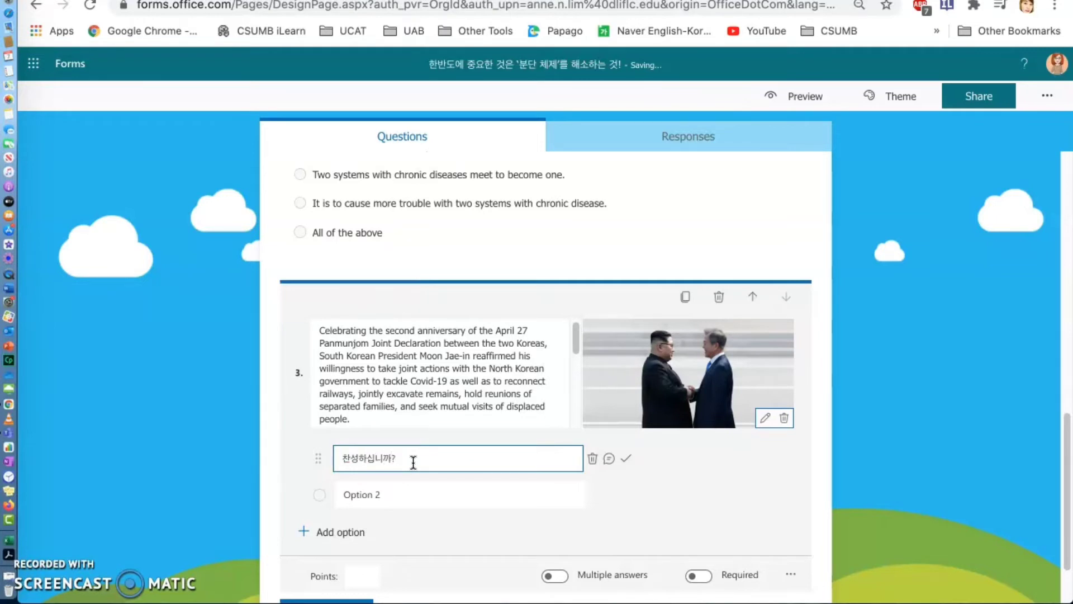
left_click(384, 490)
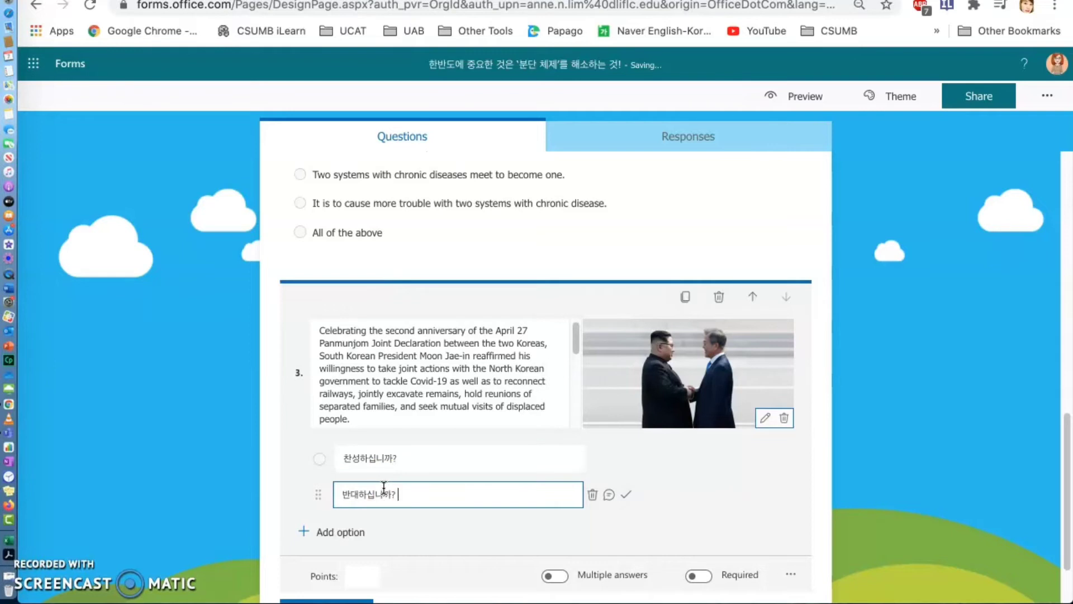
left_click(676, 502)
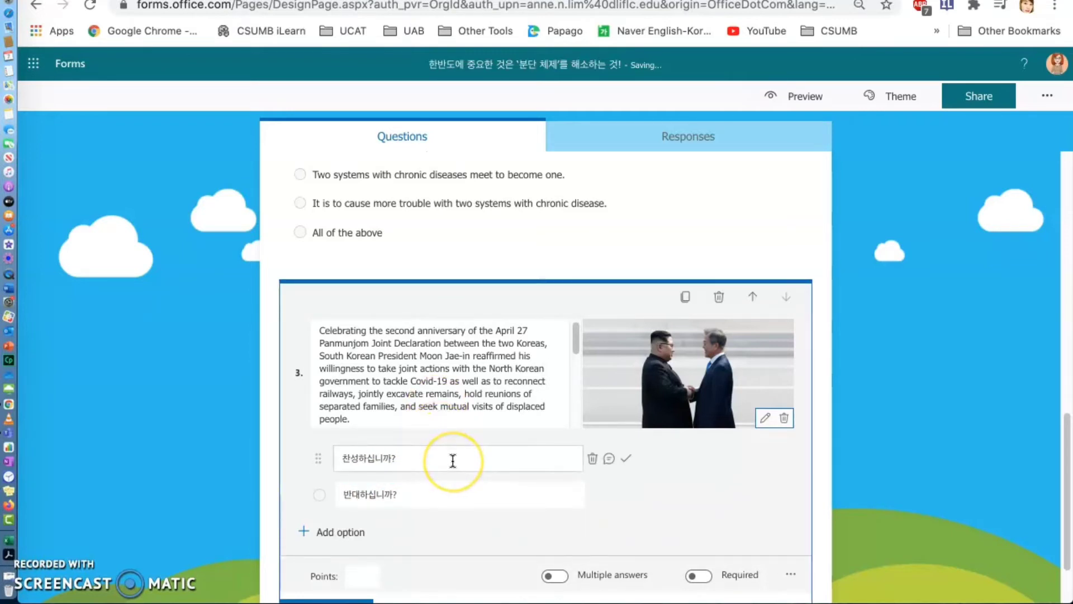
- Add a text question reading "패들릿 링크를 눌러서 본인의 의견을 한번 써 봅시다." with a new line below it
scroll(481, 448, "down", 3)
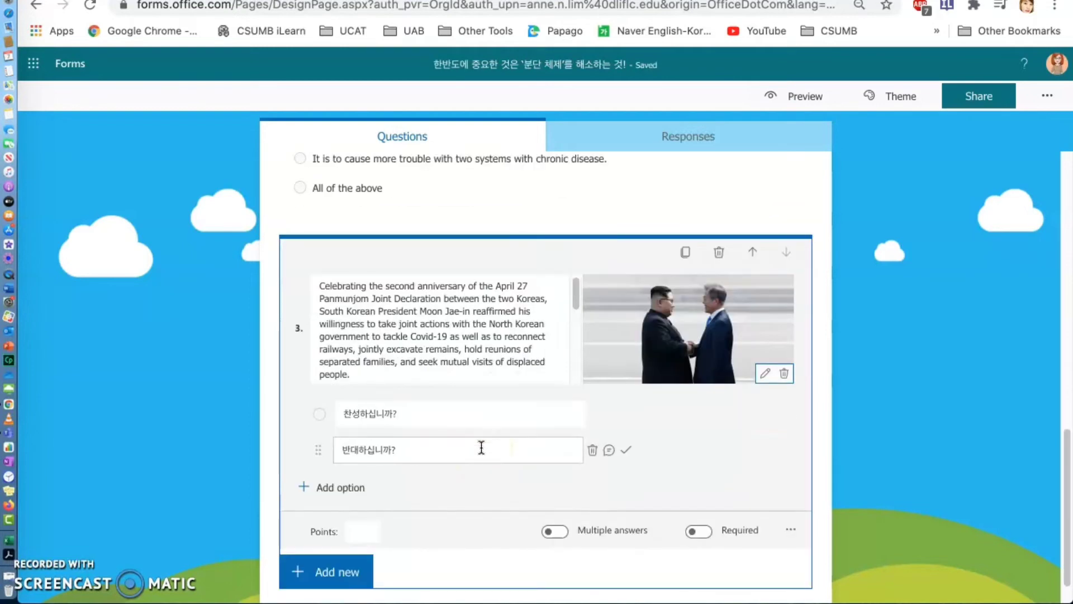
left_click(340, 534)
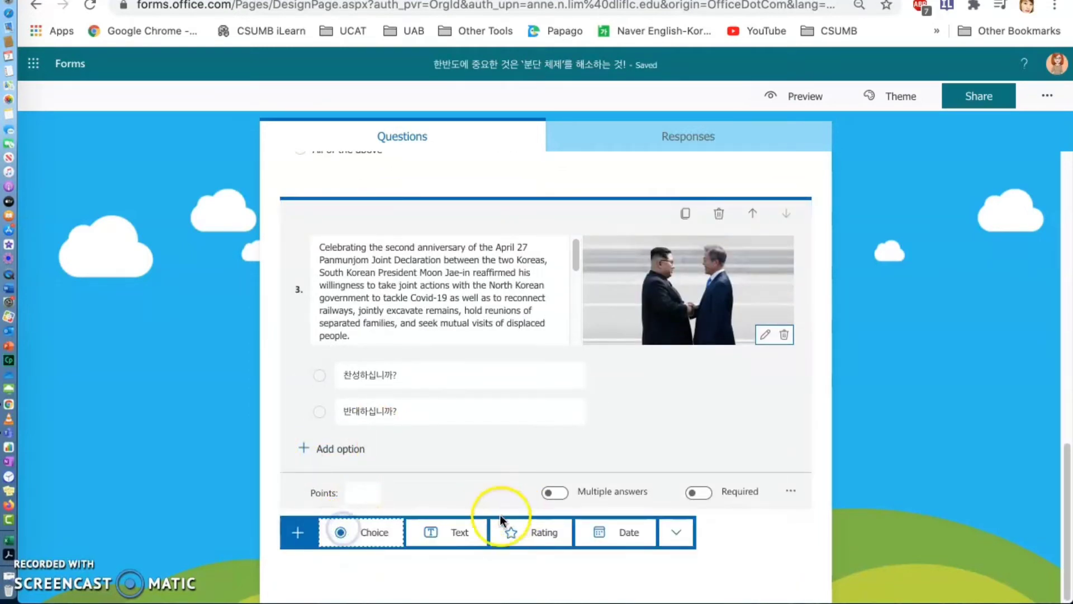
left_click(460, 532)
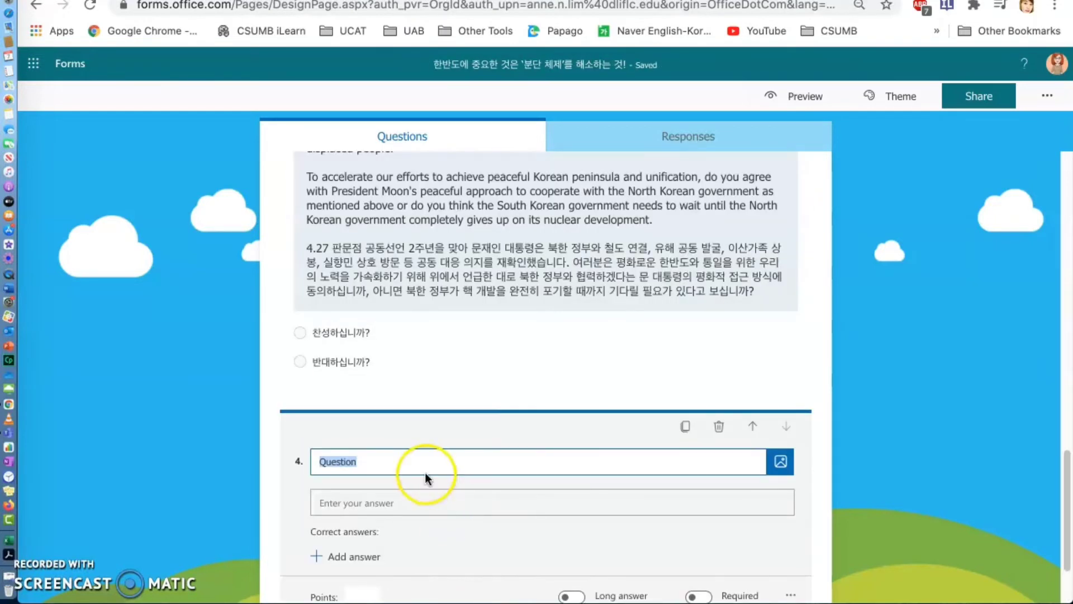
key("BackSpace")
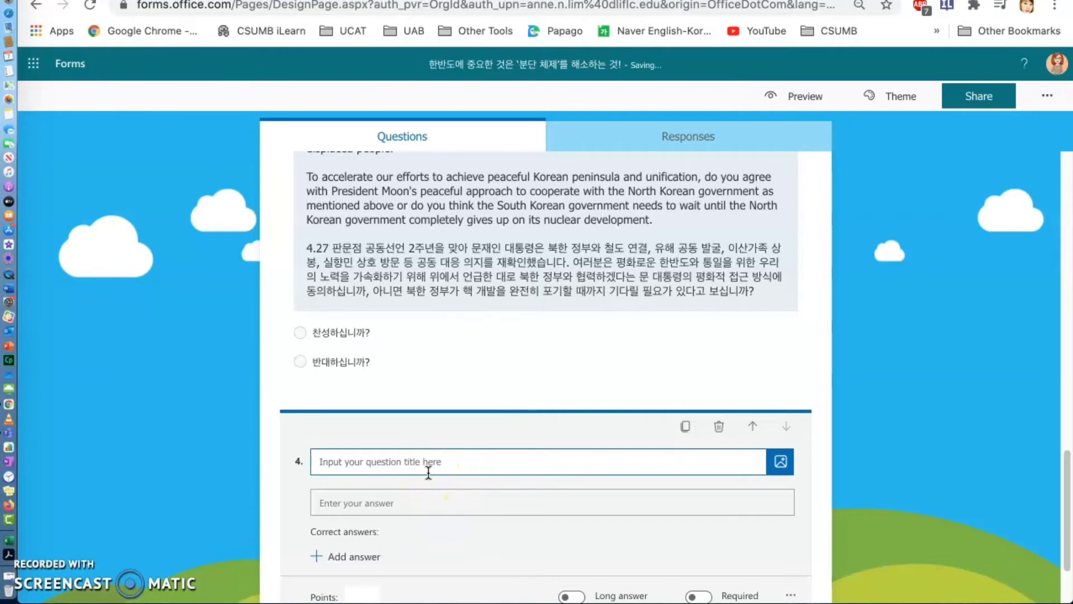
type("패드")
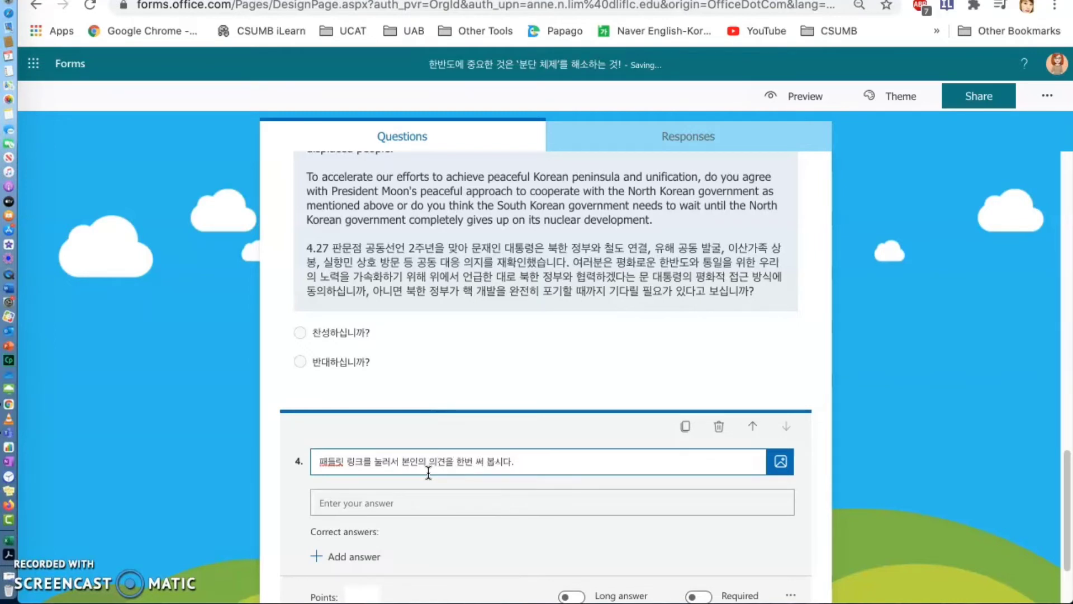
scroll(491, 496, "down", 2)
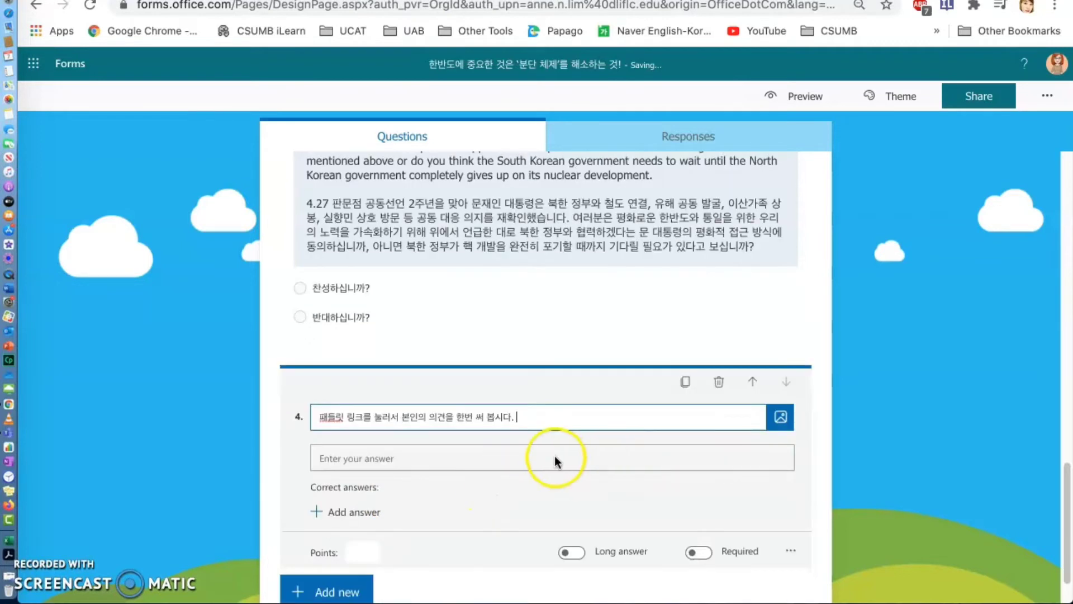
left_click(530, 415)
key("Return")
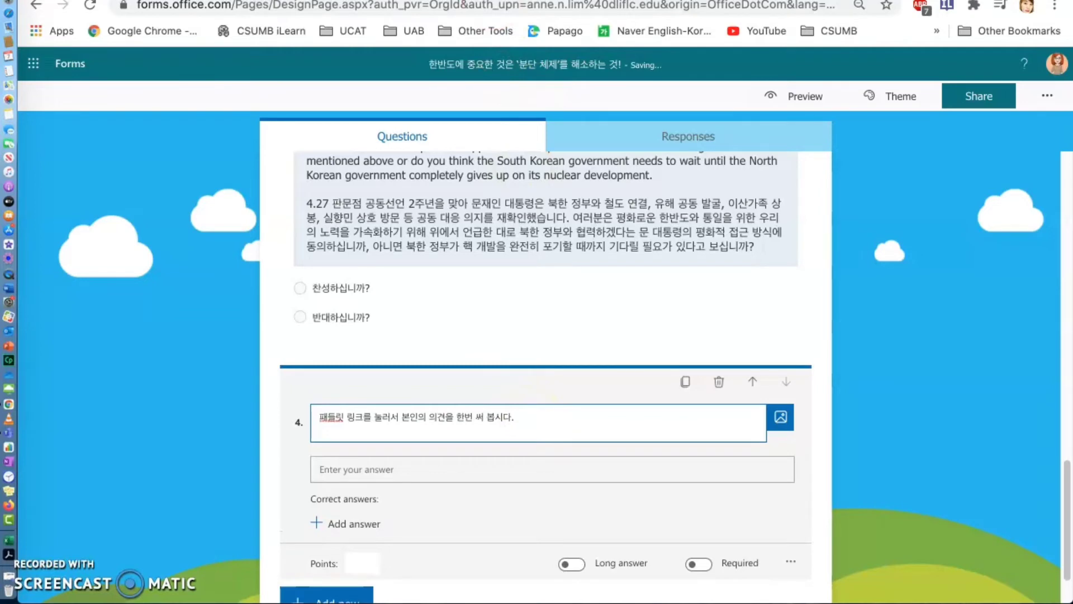
- Switch to the Padlet board "남북 분단에 대한 의견 교환", copy its share link and look at its privacy options
key("ctrl+Tab")
key("ctrl+Tab")
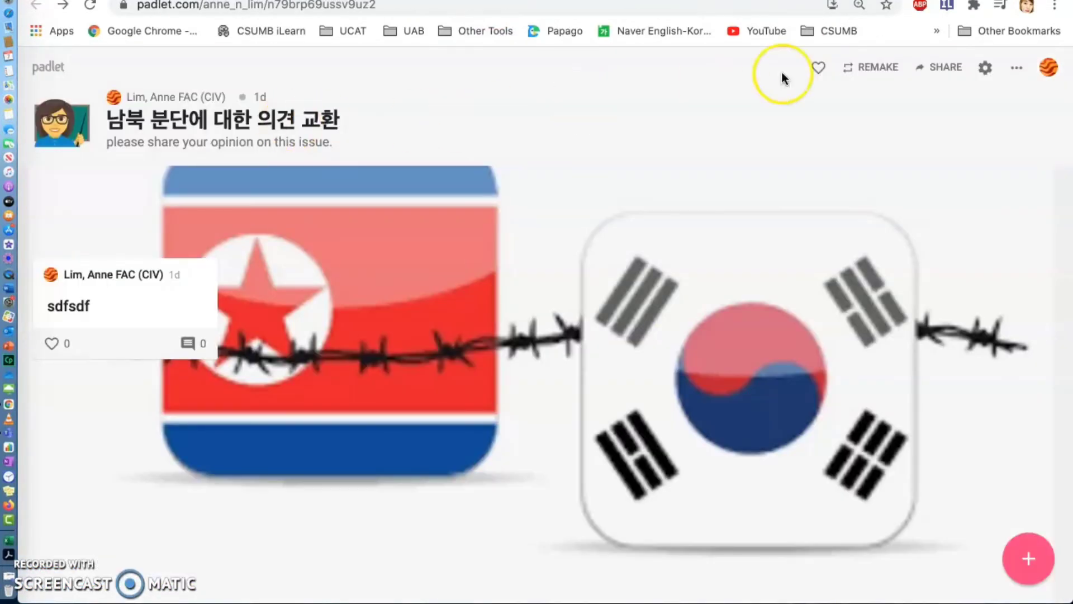
left_click(945, 68)
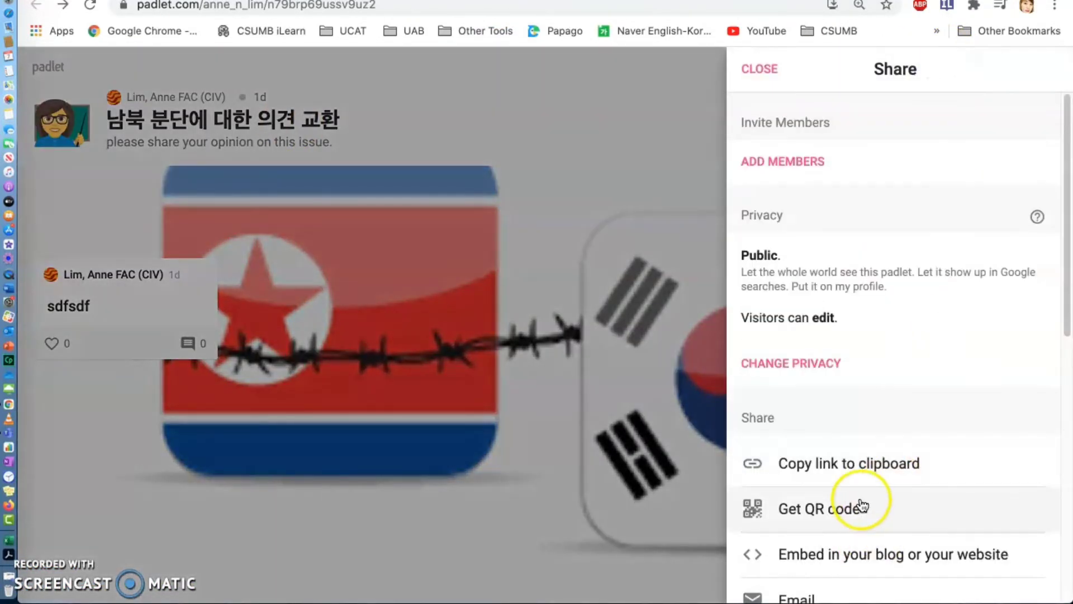
scroll(858, 508, "down", 1)
left_click(847, 433)
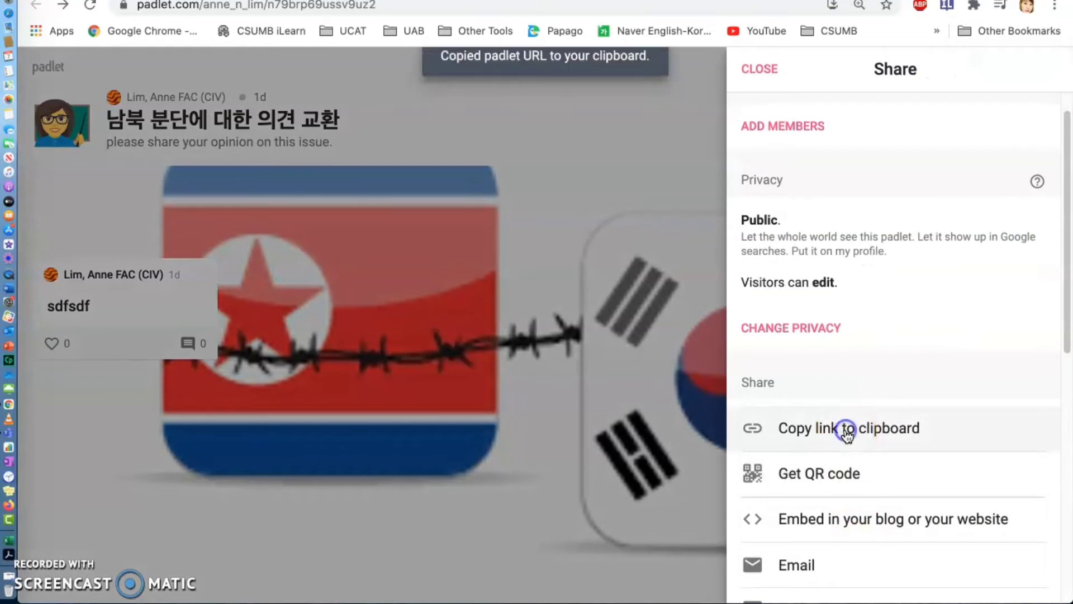
left_click(816, 326)
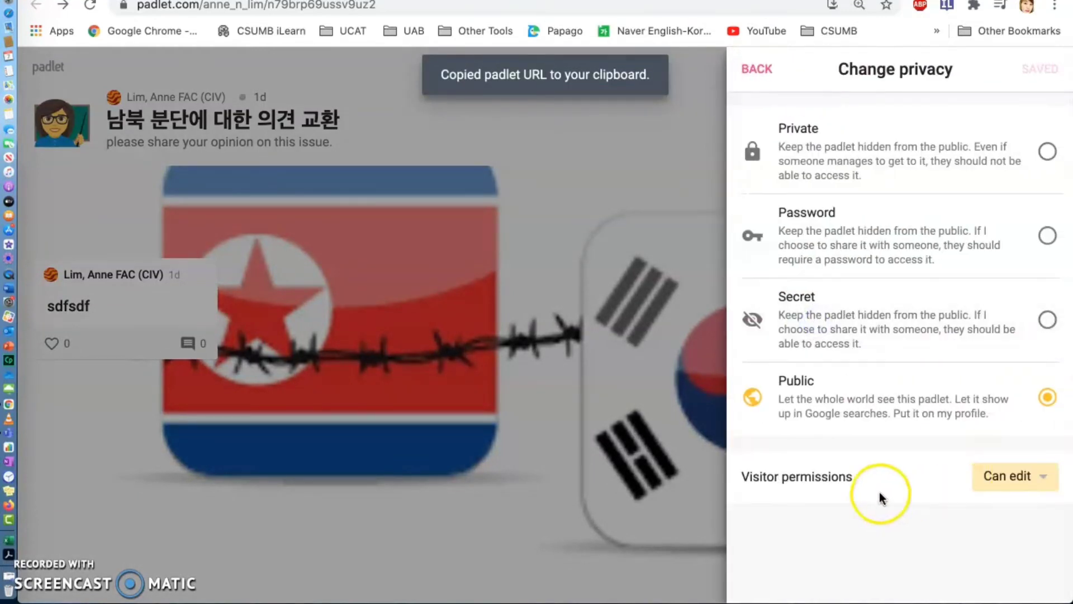
left_click(757, 68)
- Return to the quiz in Forms and paste the copied Padlet link below question 4's text
left_click(641, 1)
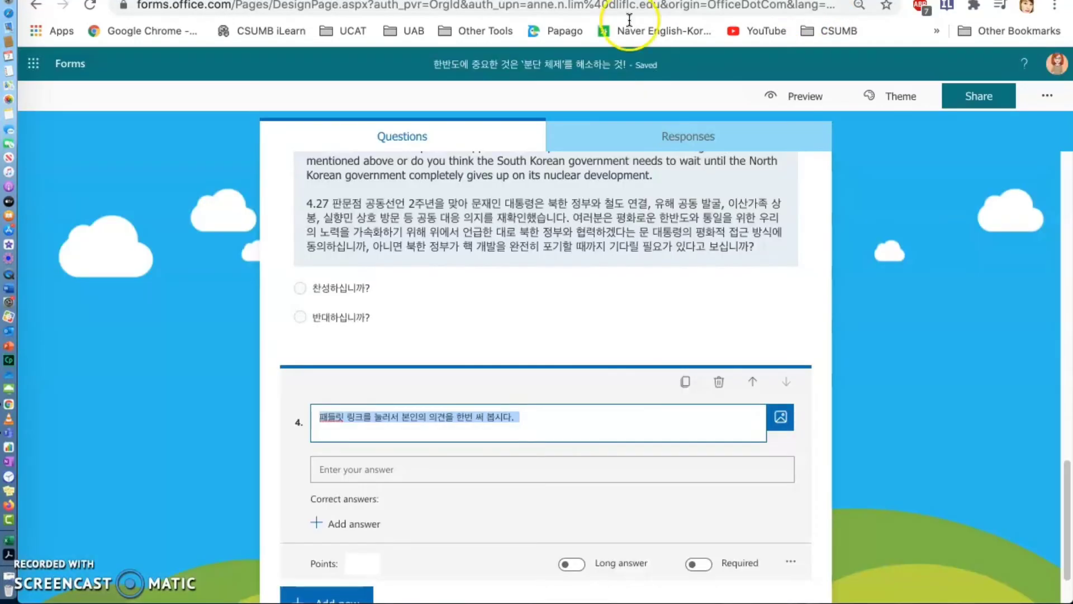
left_click(506, 433)
left_click(506, 433)
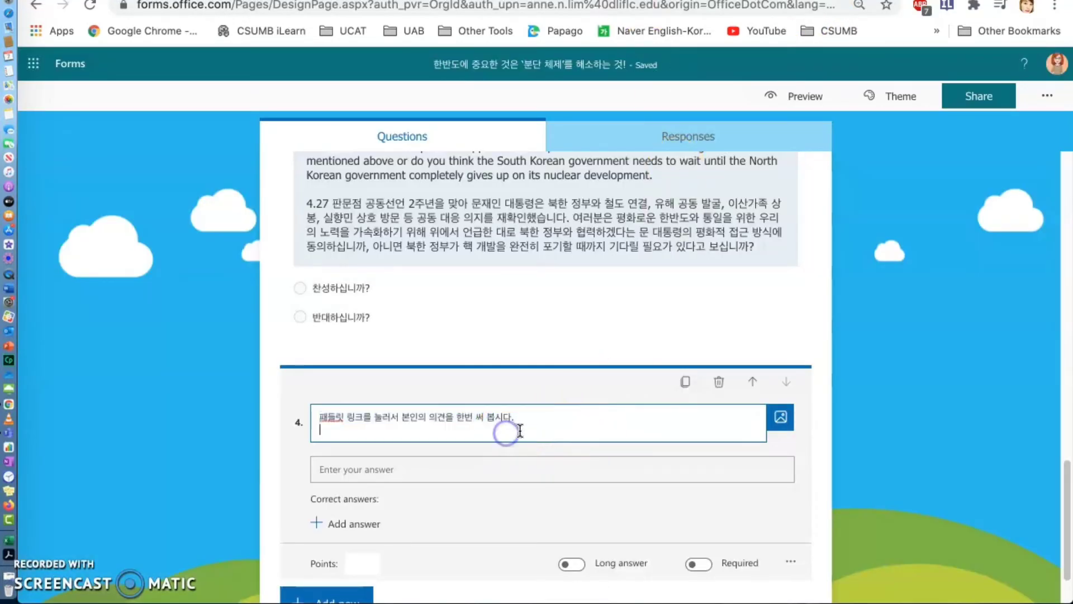
key("Return")
key("super+v")
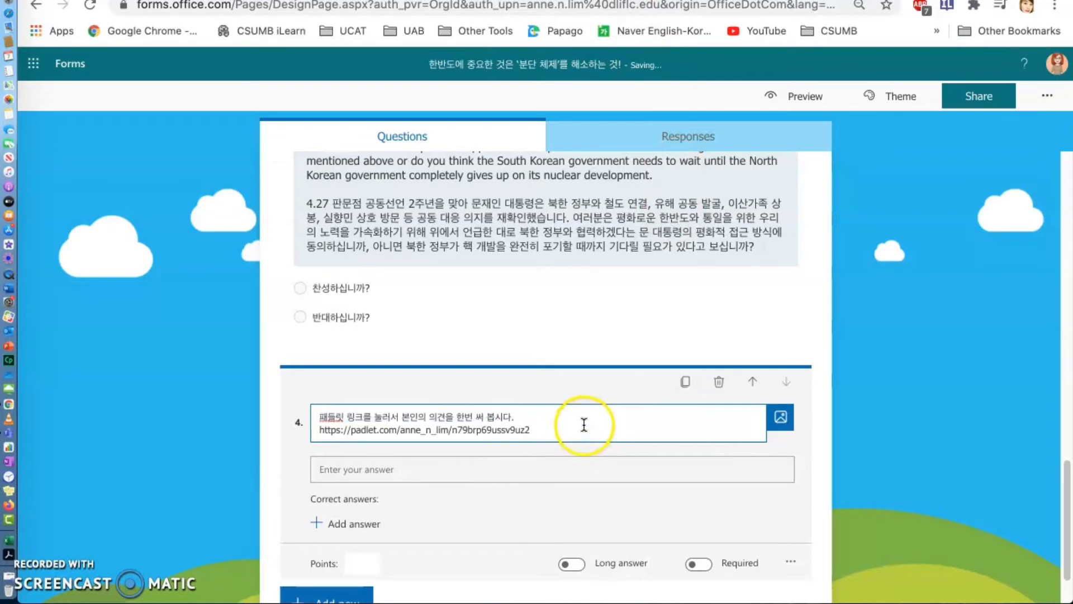
left_click(658, 425)
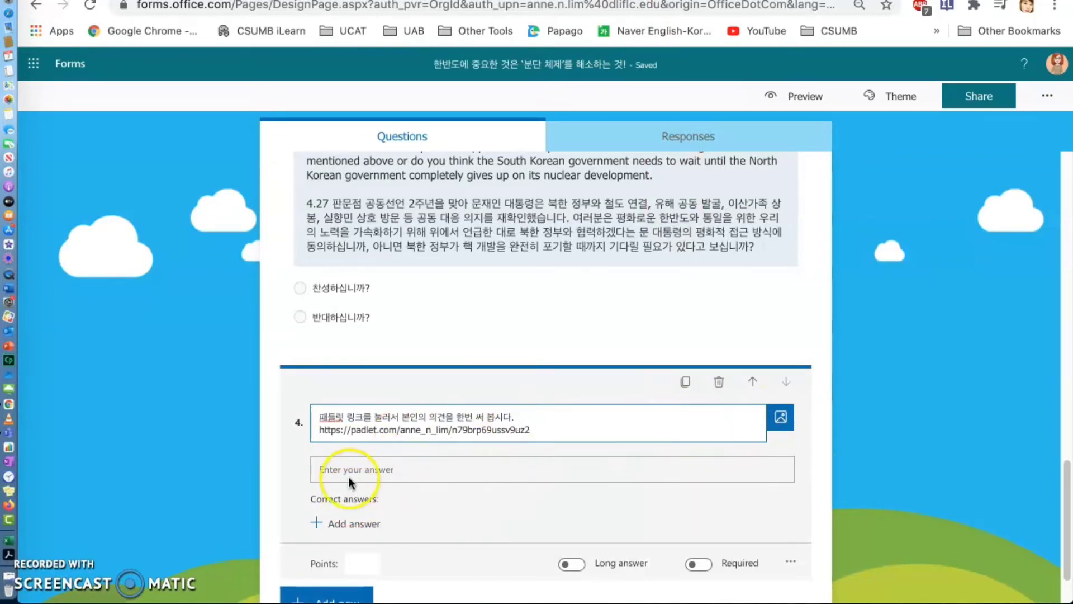
scroll(489, 557, "down", 1)
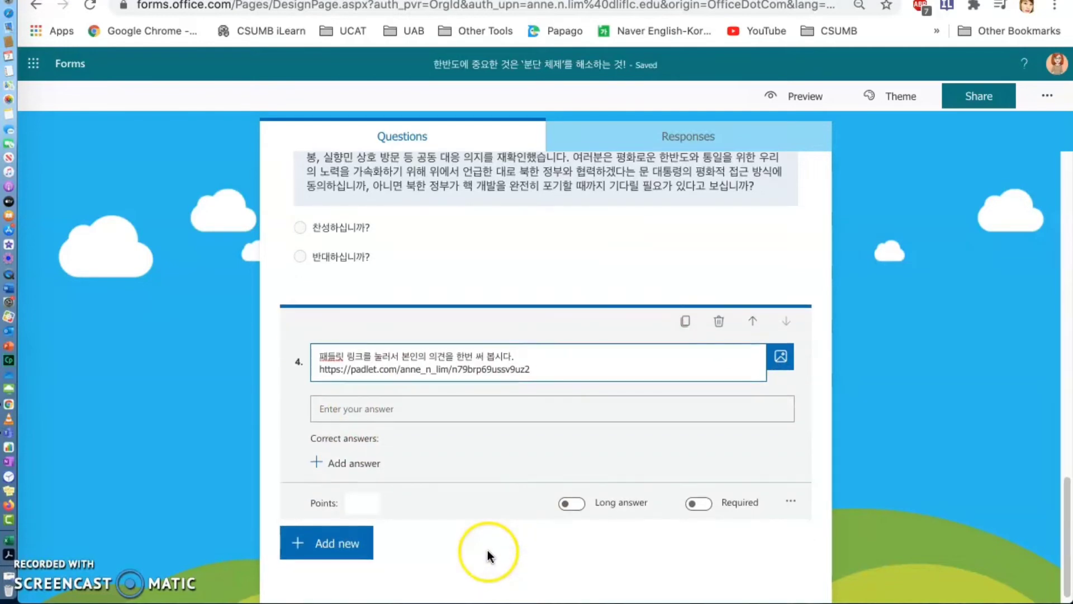
left_click(652, 553)
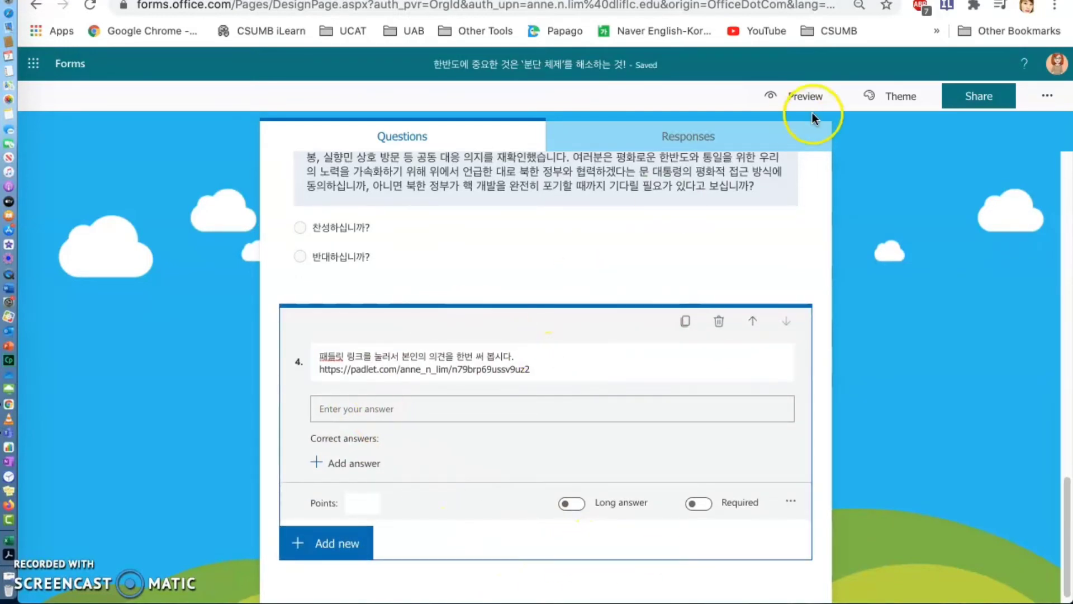
- Preview the quiz in computer view and examine all four questions, from the video to the Padlet link
left_click(794, 97)
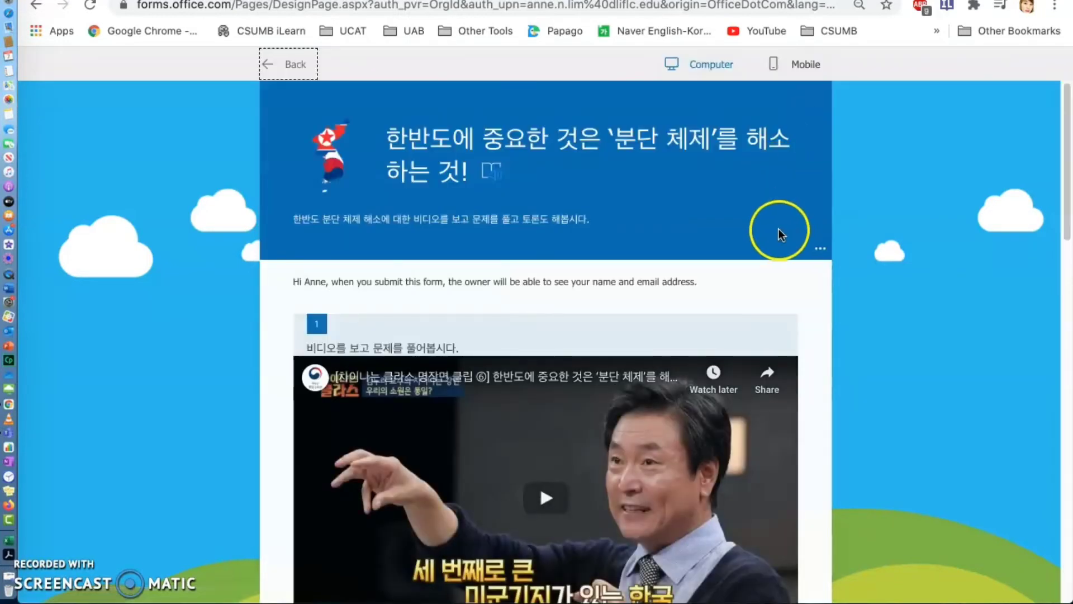
scroll(568, 226, "down", 4)
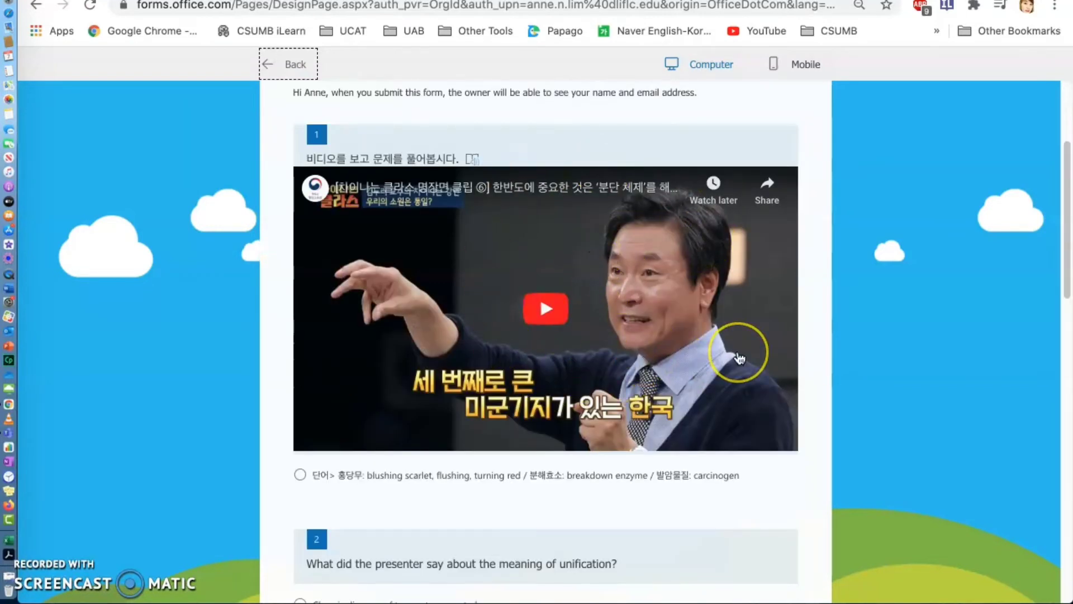
scroll(739, 358, "down", 1)
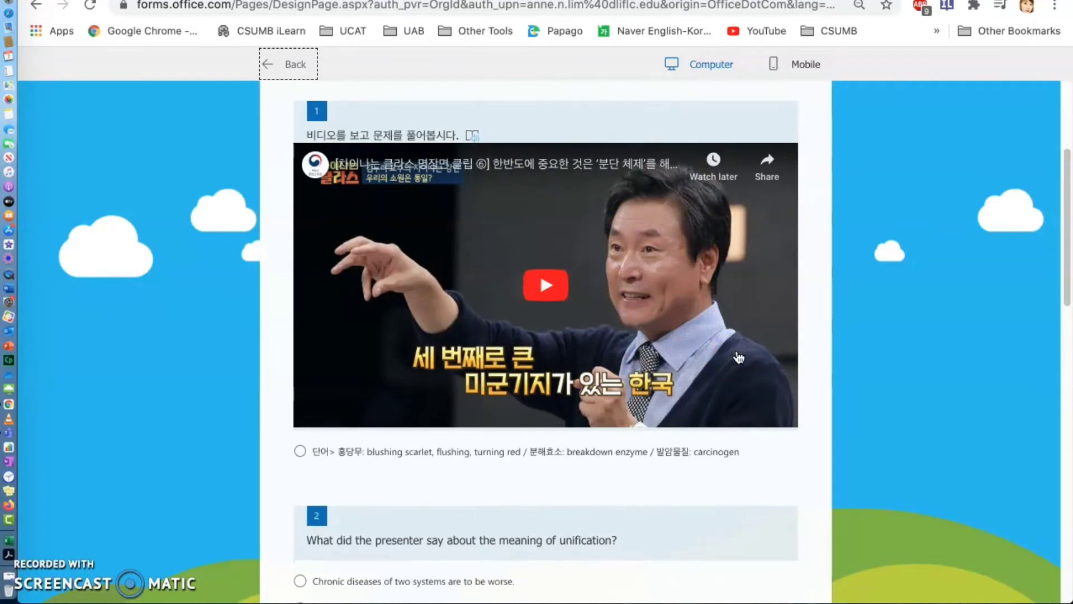
scroll(740, 358, "down", 5)
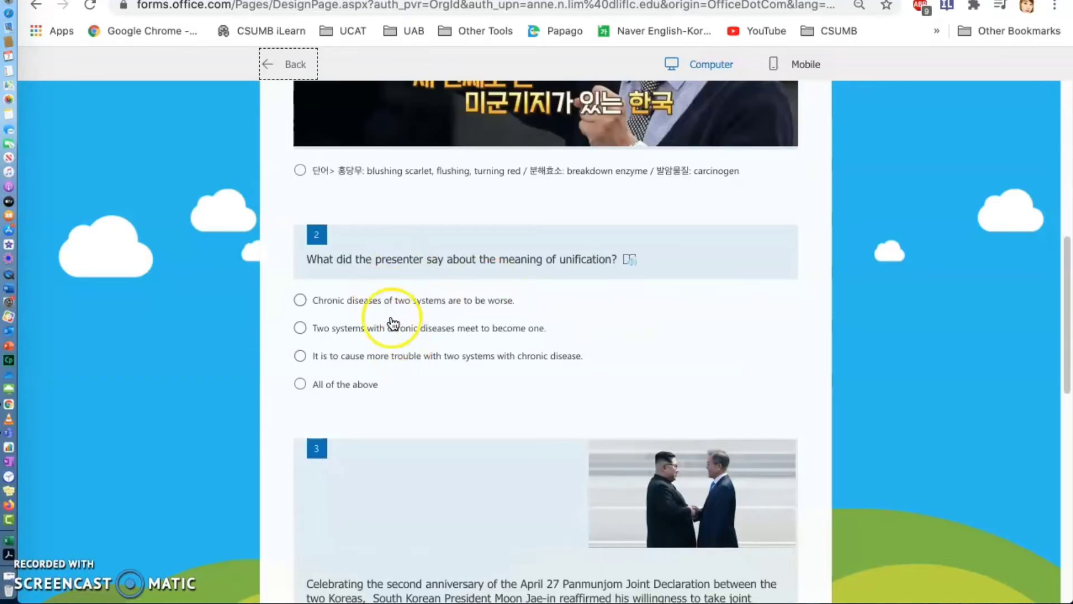
scroll(448, 352, "down", 2)
scroll(421, 376, "down", 1)
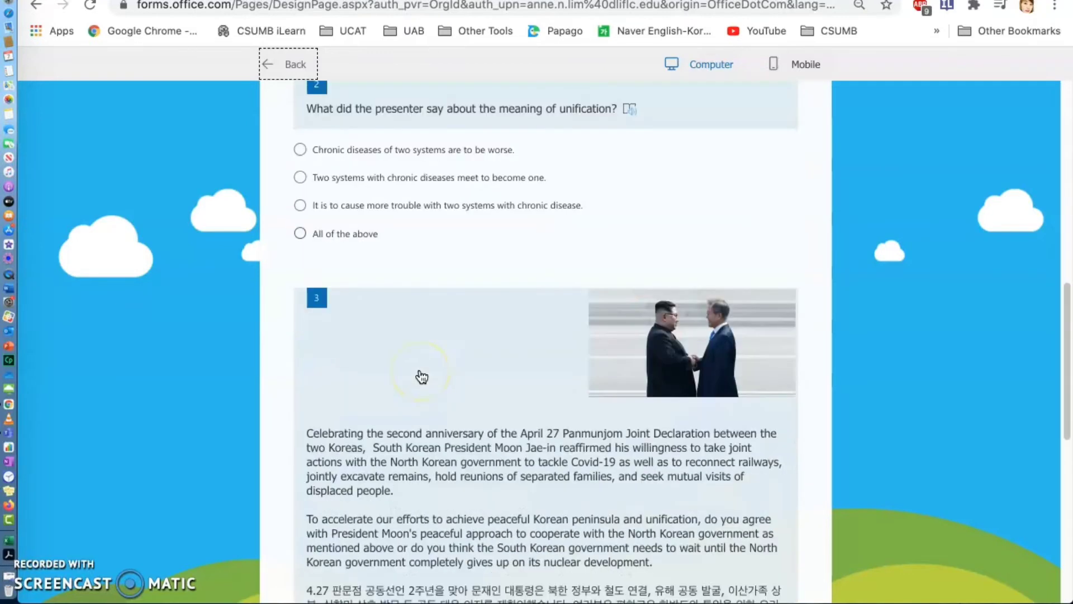
scroll(644, 366, "down", 3)
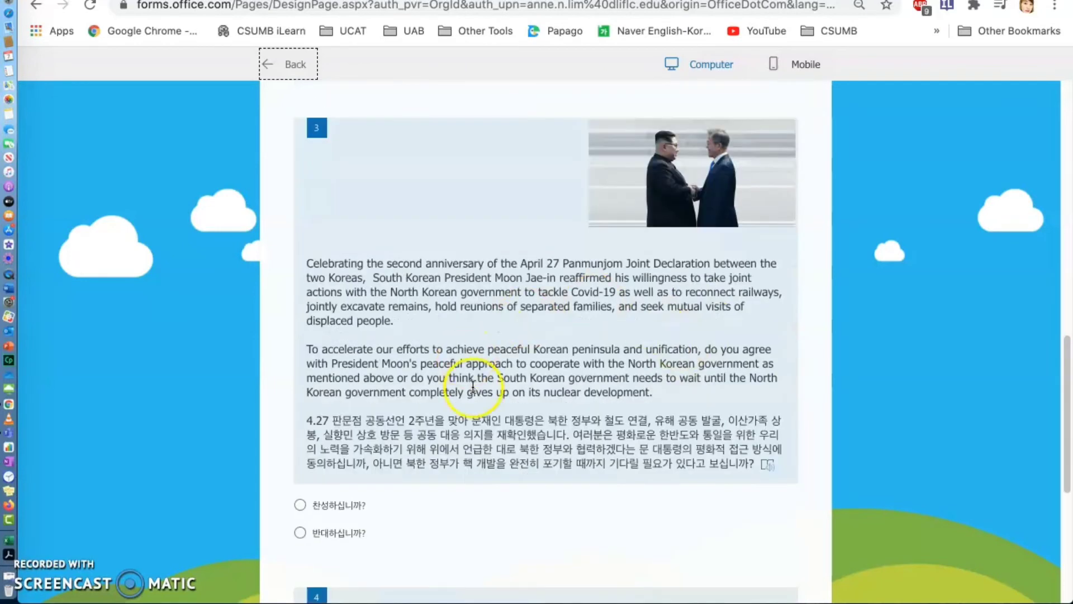
scroll(470, 376, "down", 3)
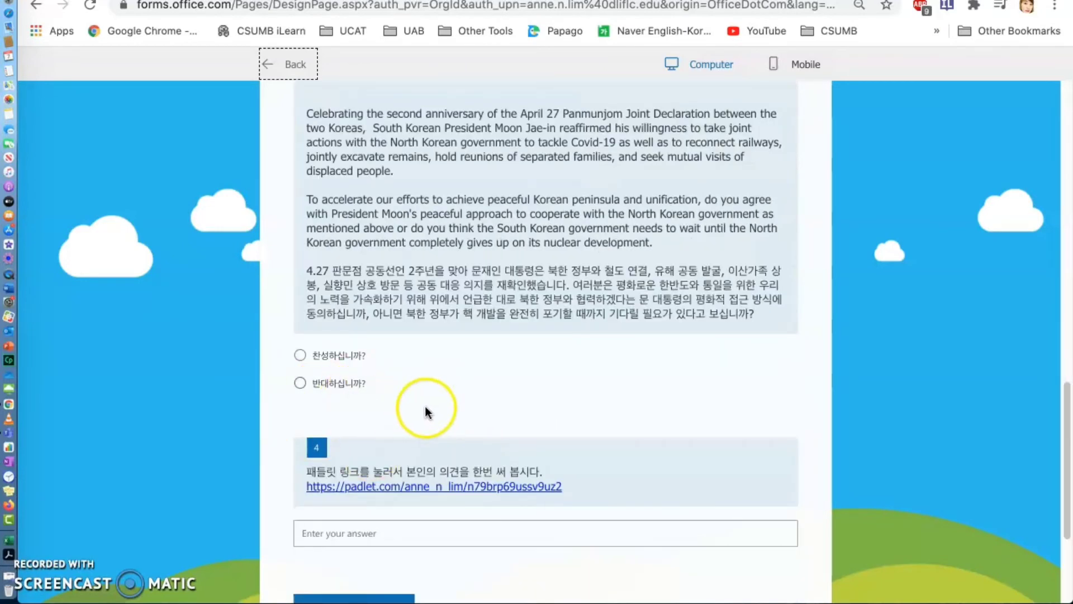
scroll(615, 369, "down", 1)
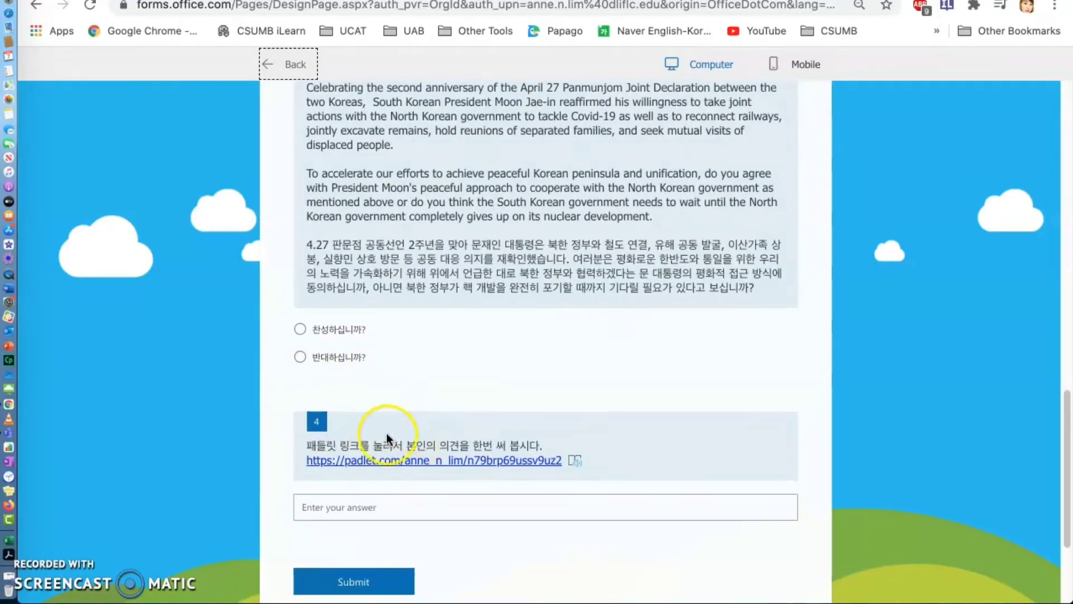
- Open the Padlet link from question 4, add a post titled "찬성합니다" and move it between the two flags
left_click(527, 463)
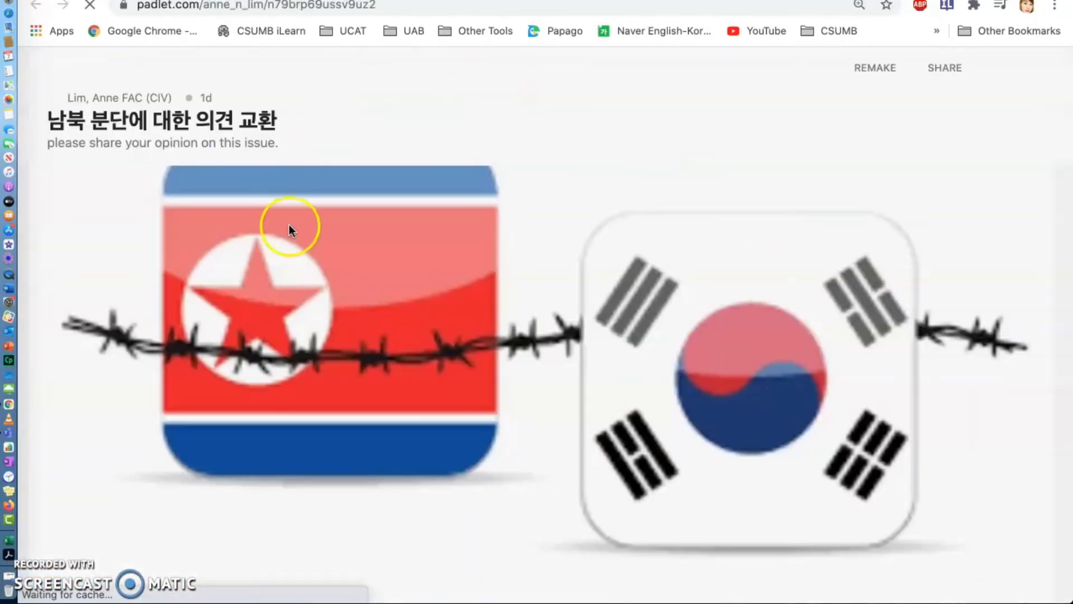
left_click(1036, 558)
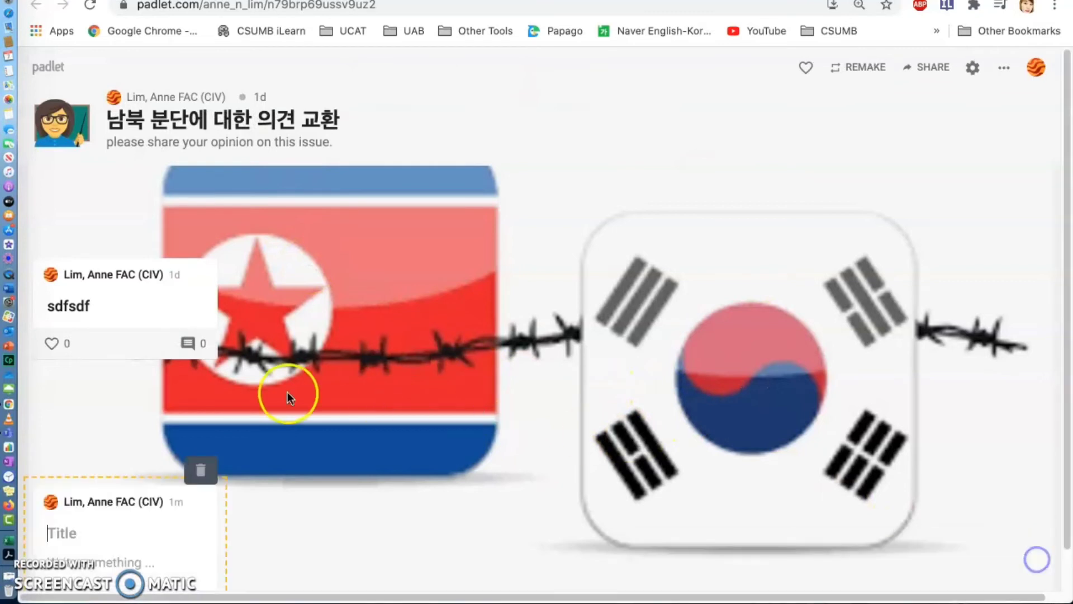
left_click(109, 531)
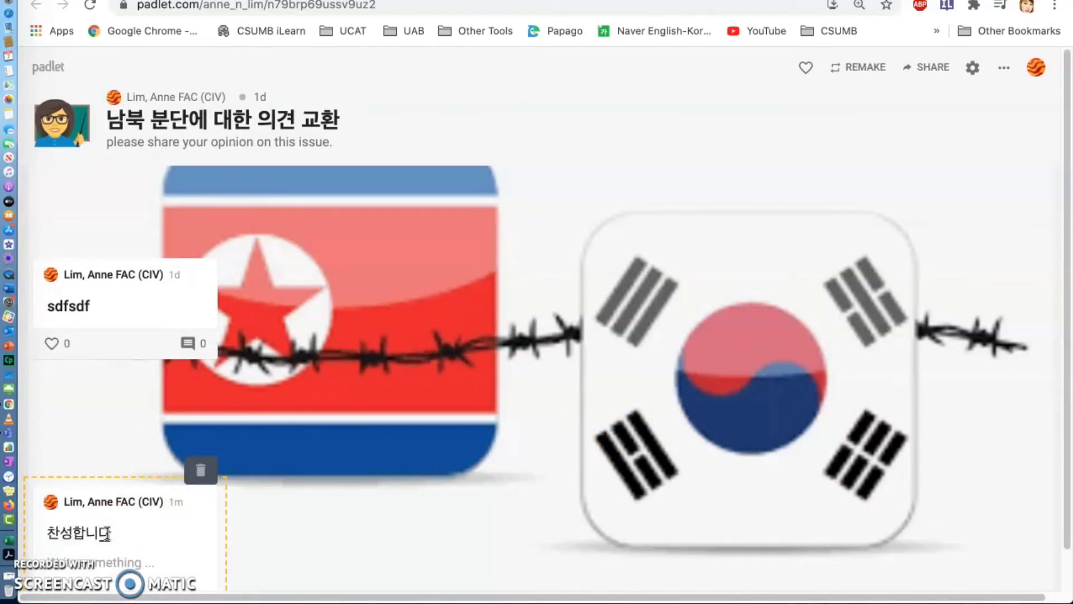
left_click_drag(116, 492, 516, 231)
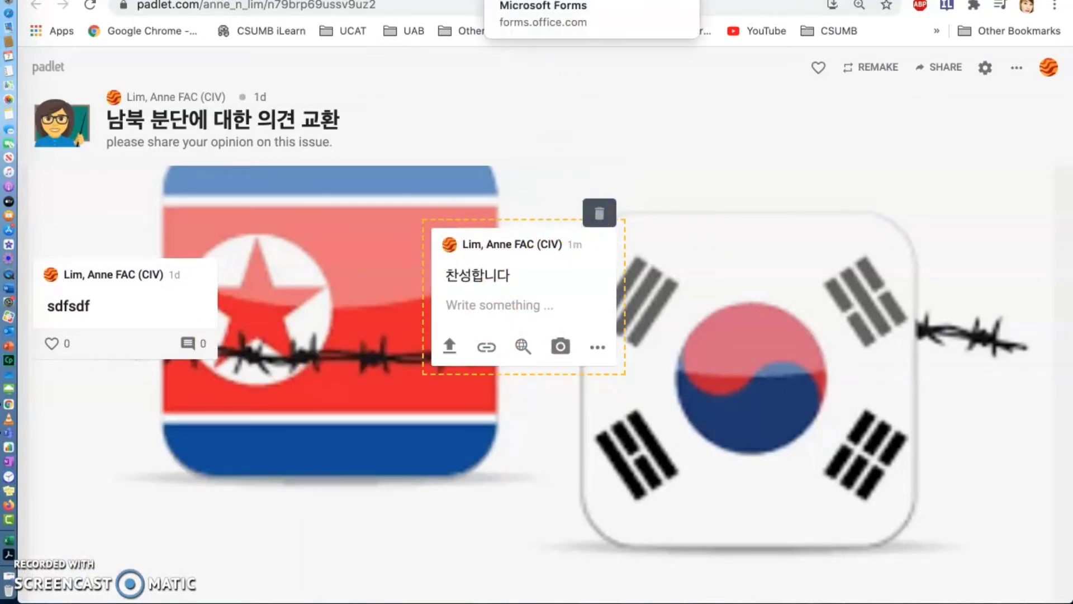
- Return to the Forms preview, examine the whole quiz from the title to question 4, and leave the preview
left_click(559, 1)
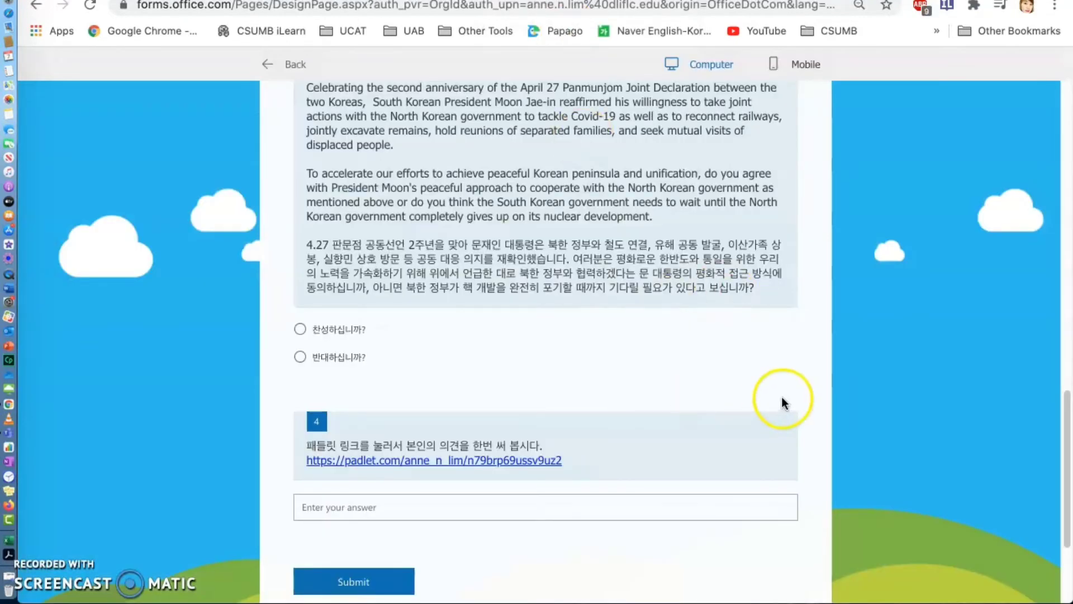
scroll(782, 399, "up", 5)
scroll(782, 397, "up", 15)
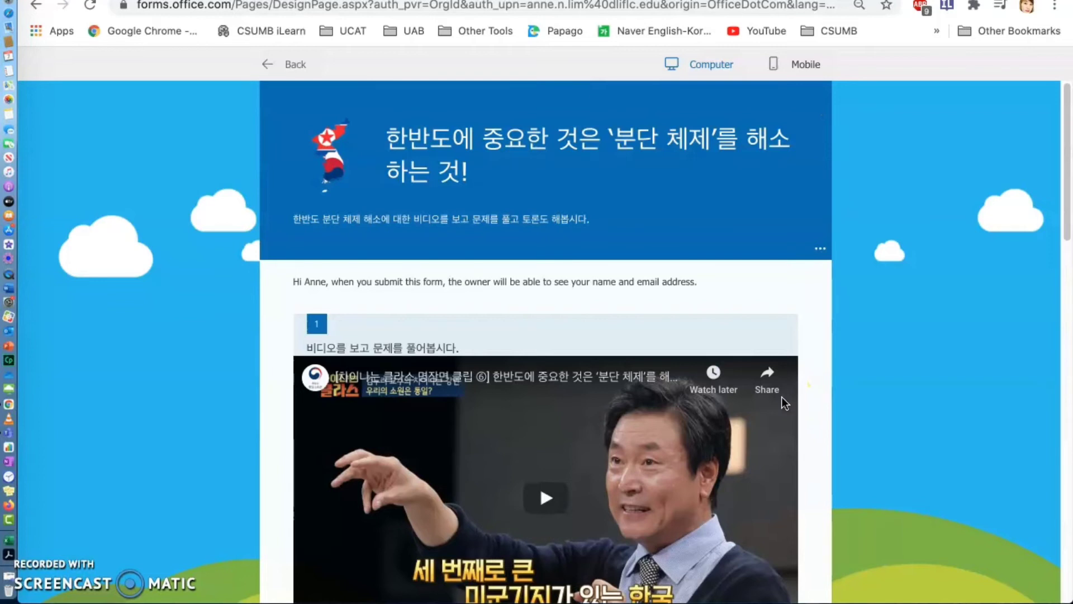
left_click(796, 403)
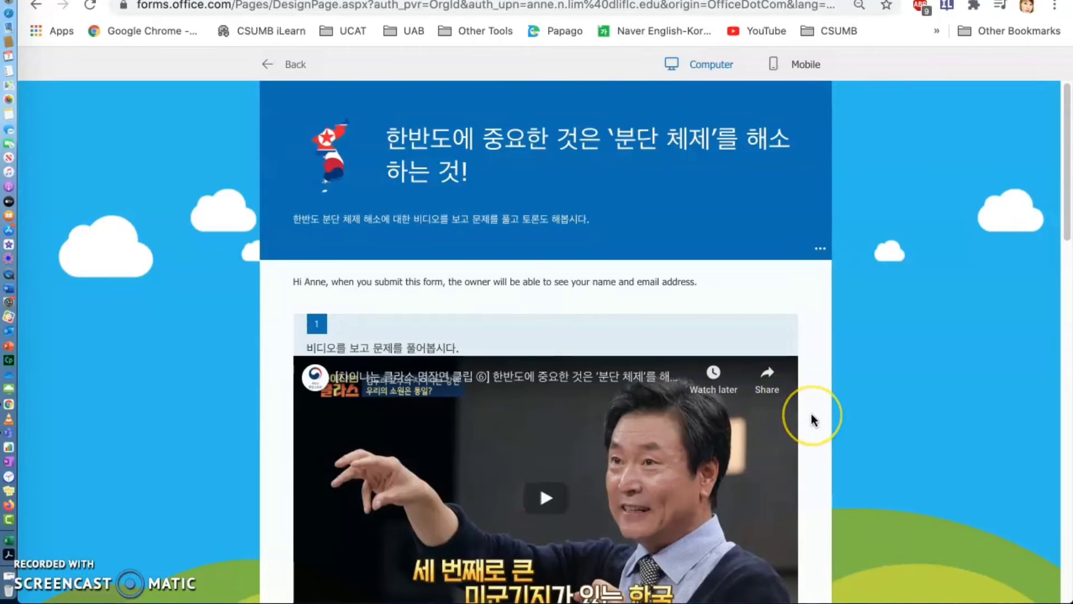
scroll(814, 420, "down", 3)
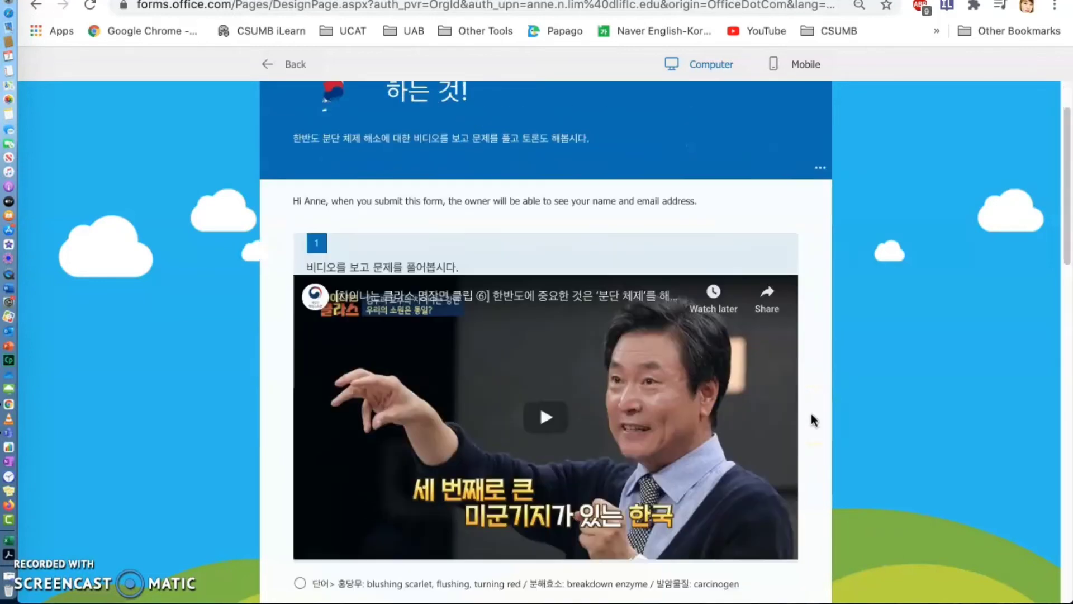
left_click(607, 526)
scroll(654, 481, "down", 12)
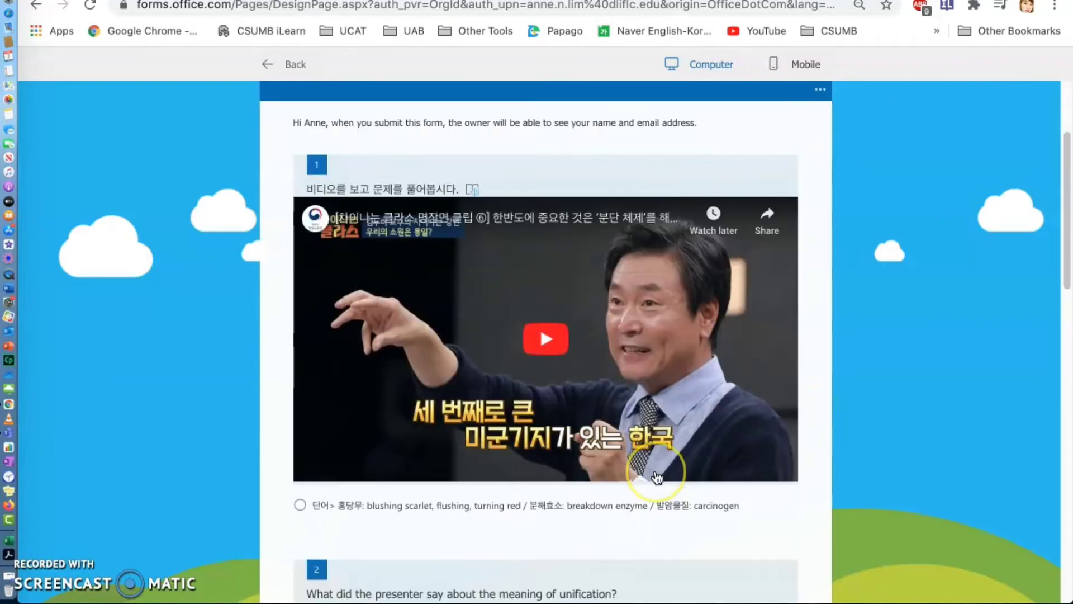
scroll(657, 478, "down", 12)
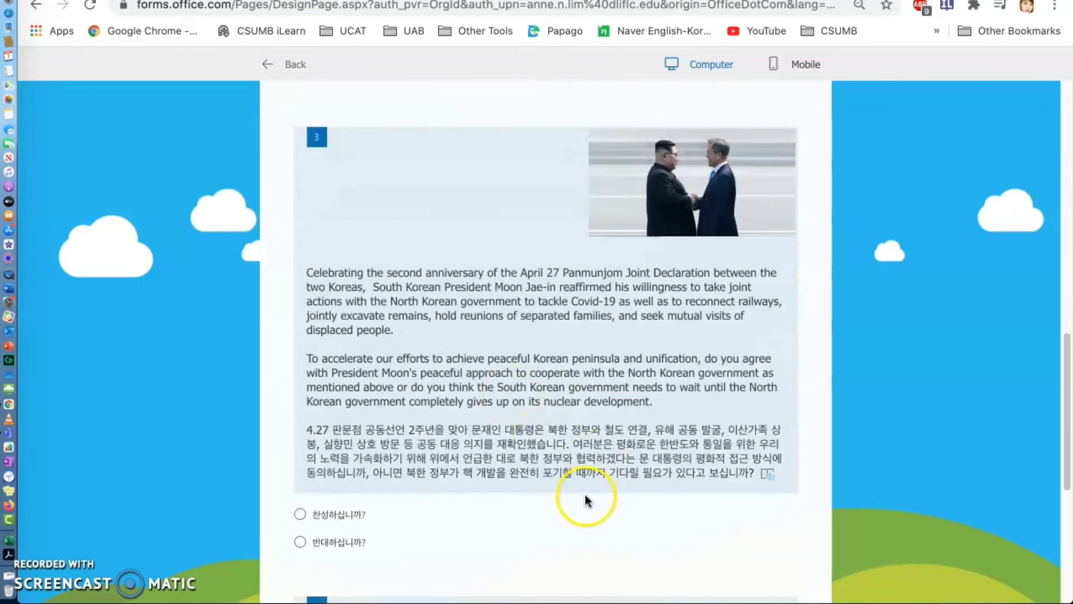
scroll(584, 495, "down", 7)
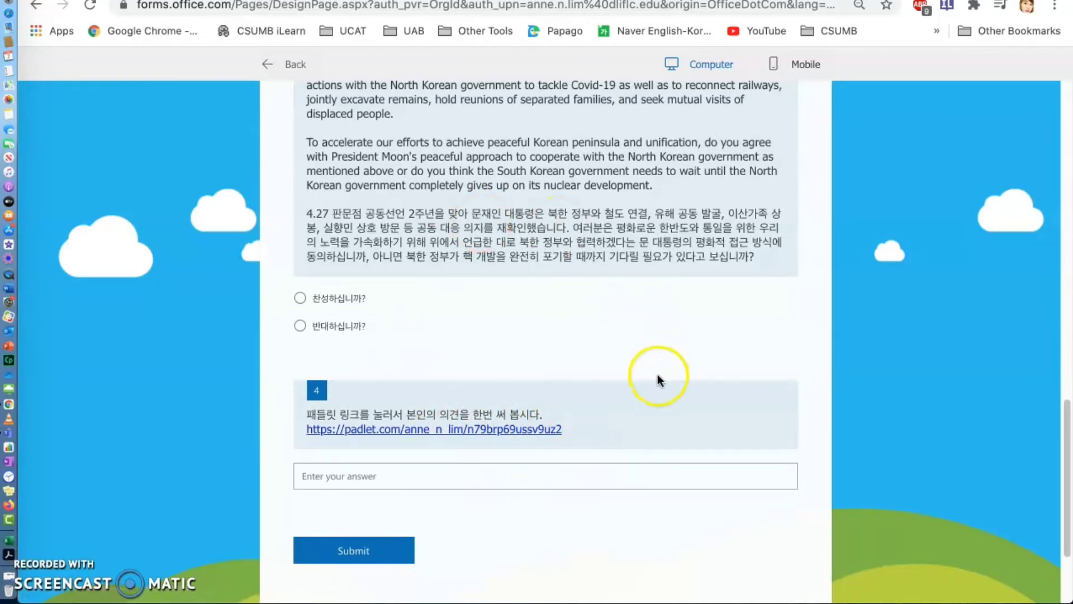
scroll(748, 392, "up", 10)
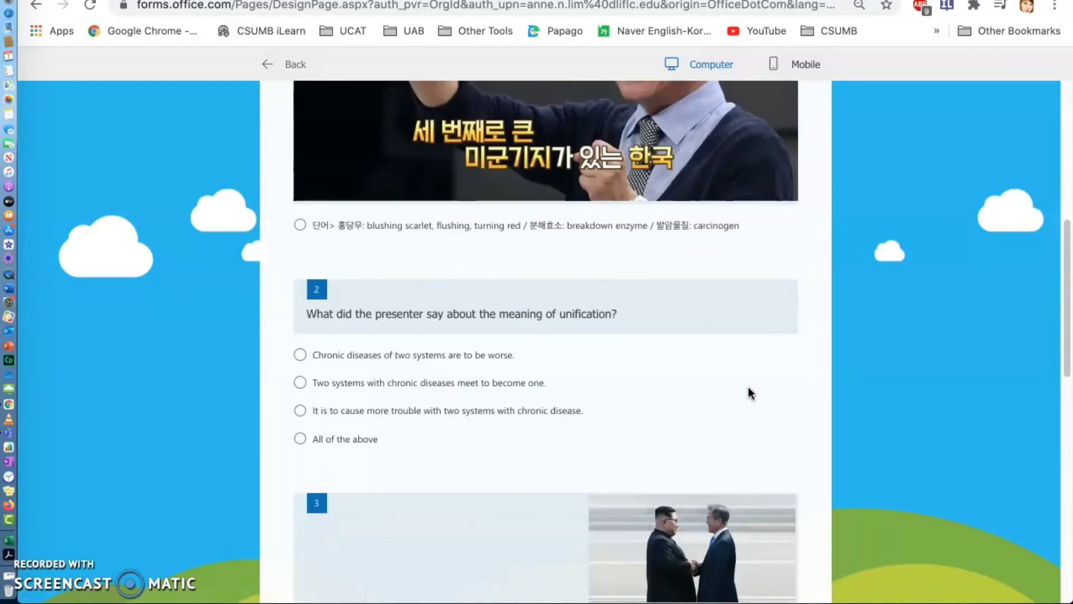
scroll(748, 387, "up", 4)
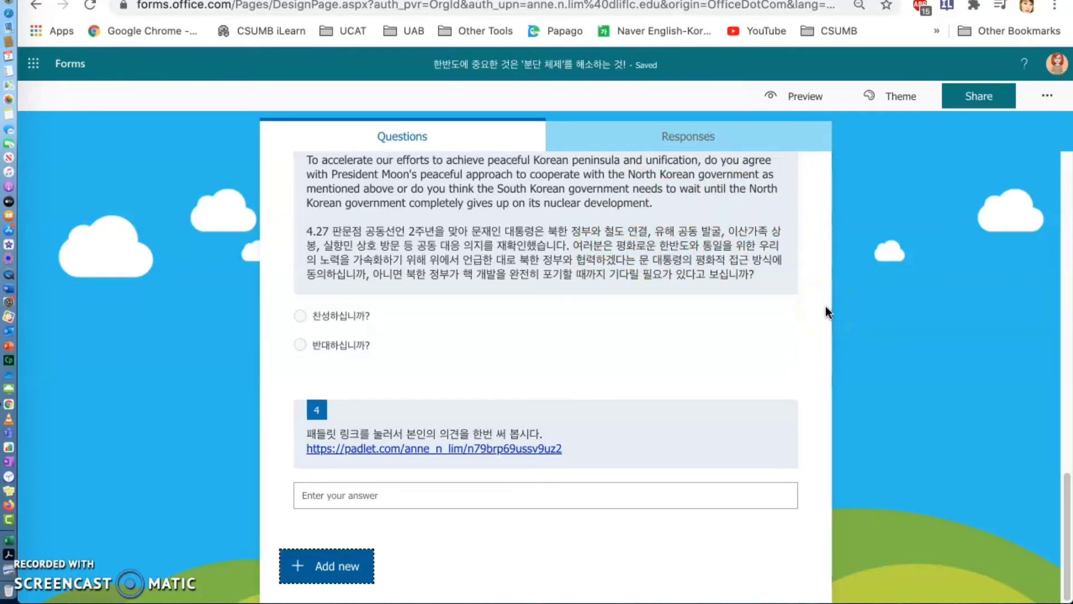
- Set the quiz's sharing to "Anyone can respond" and copy its response link
left_click(980, 98)
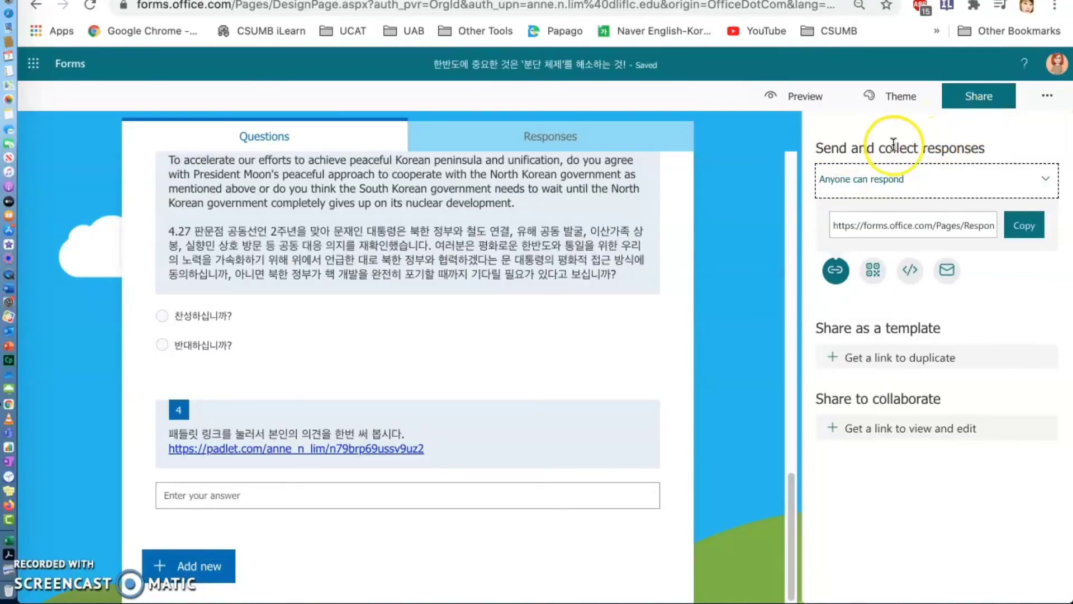
left_click(927, 187)
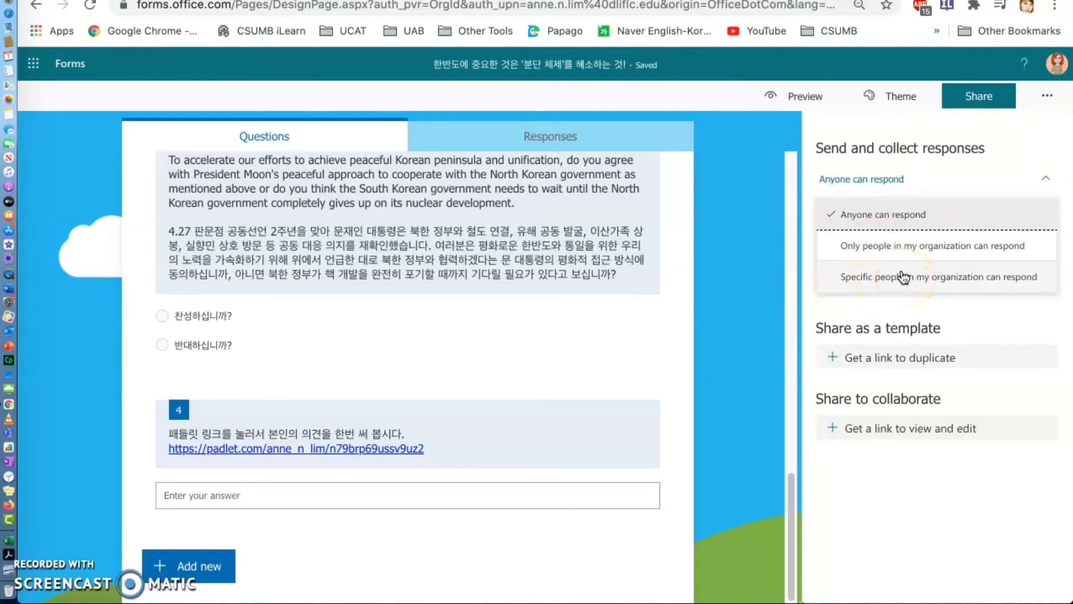
left_click(893, 216)
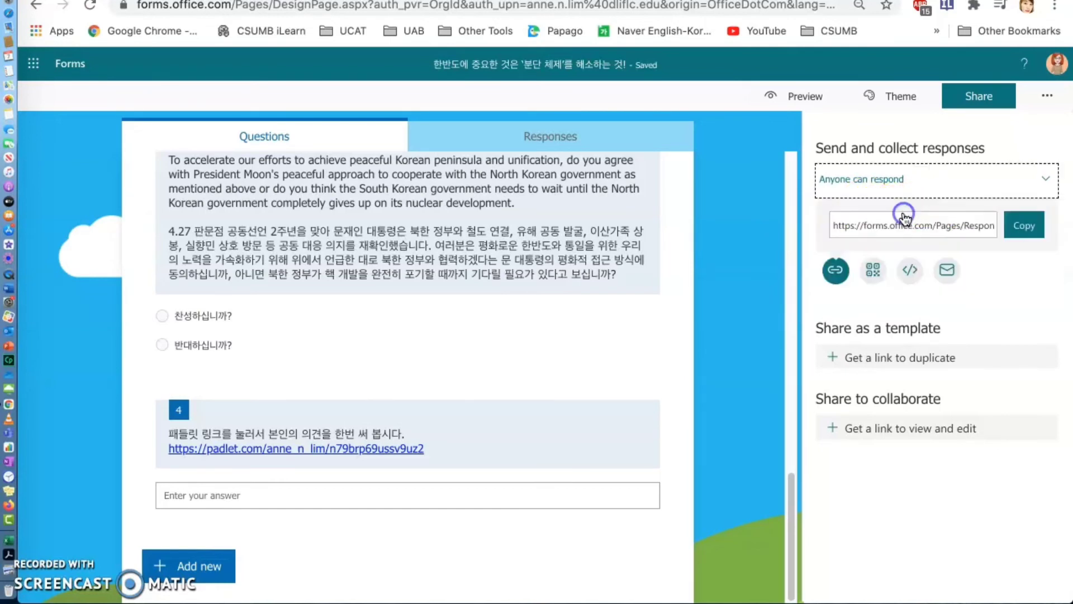
left_click(1036, 227)
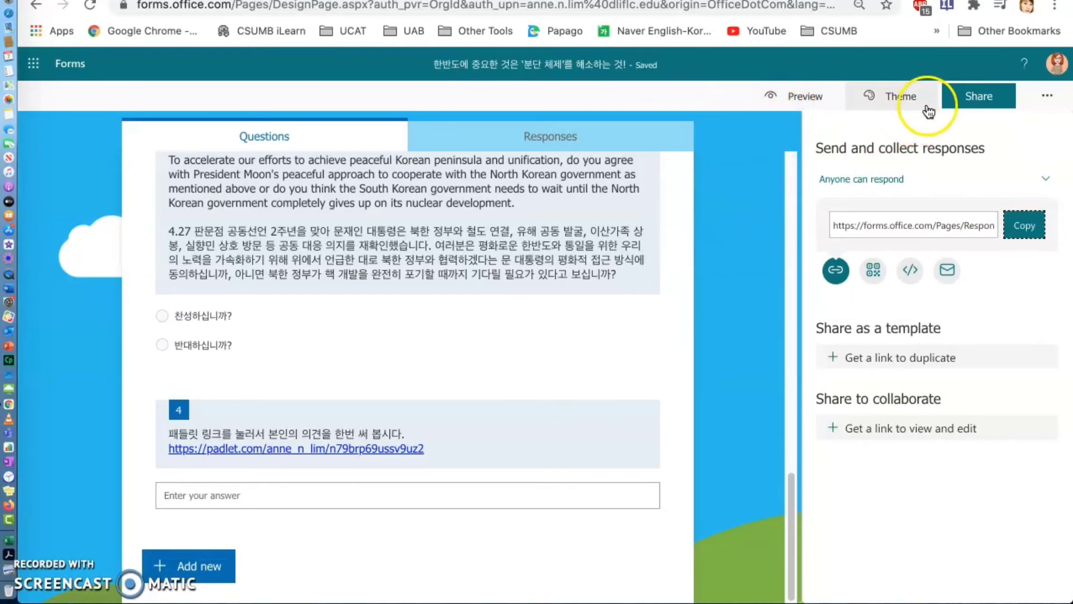
- Look at the quiz's response overview and briefly preview the form again
left_click(567, 136)
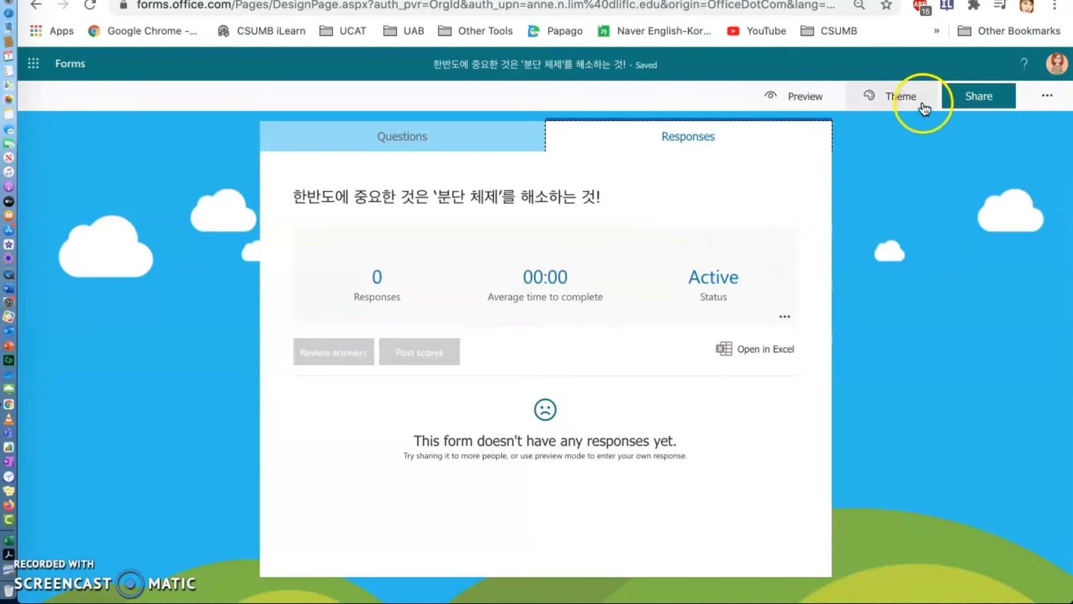
left_click(813, 99)
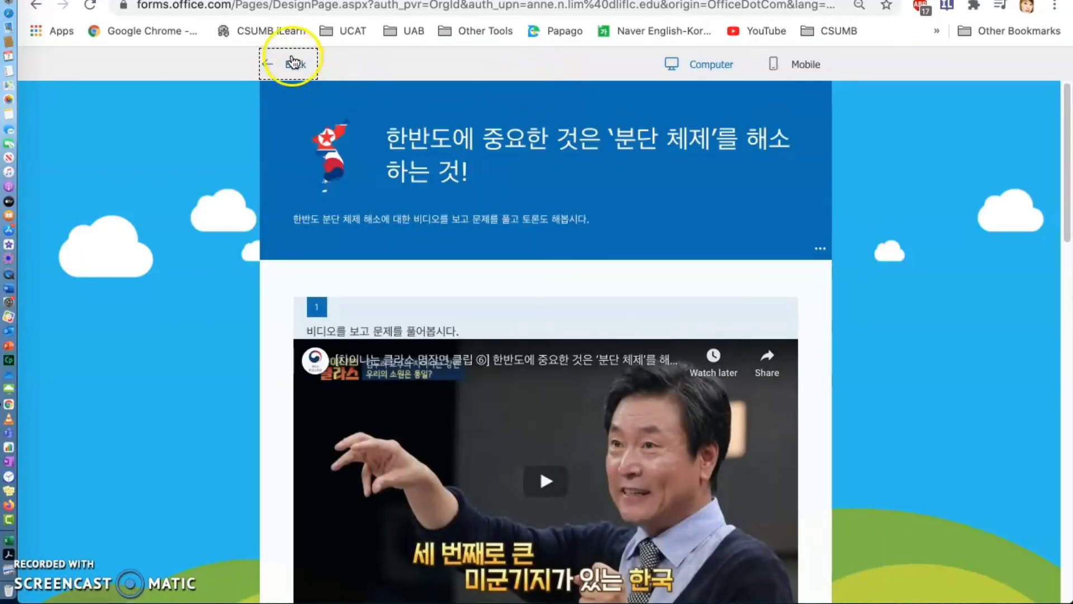
left_click(293, 63)
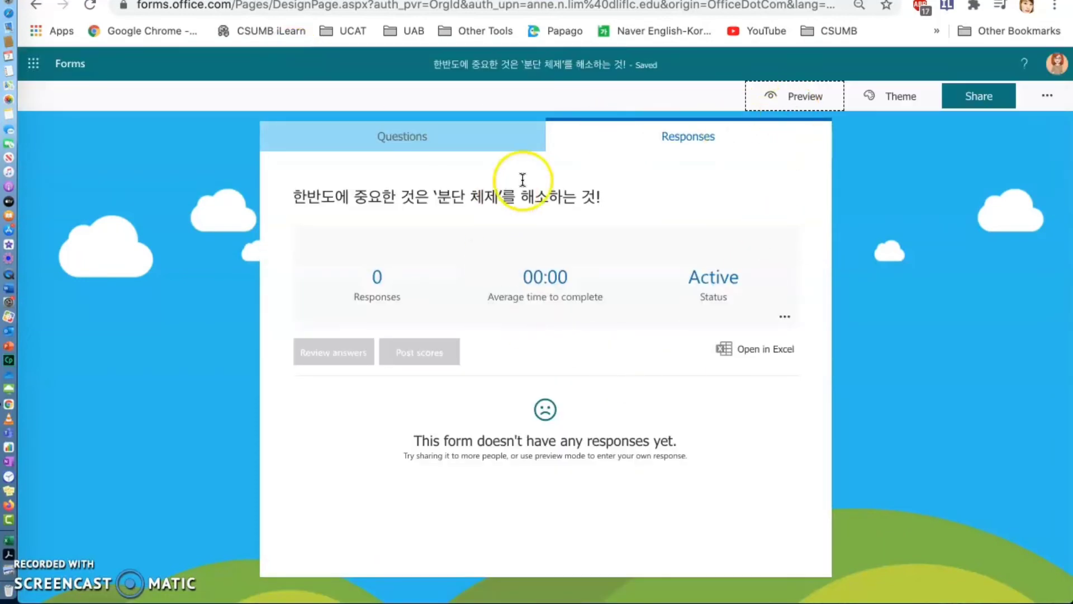
- Copy the quiz's embed code for use in a webpage
left_click(976, 100)
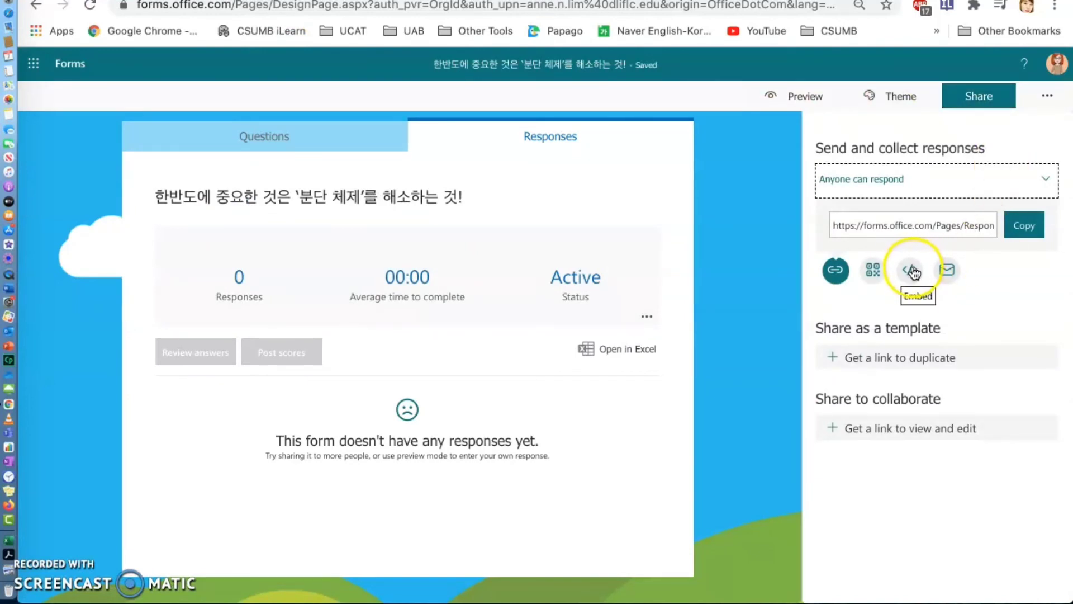
left_click(911, 271)
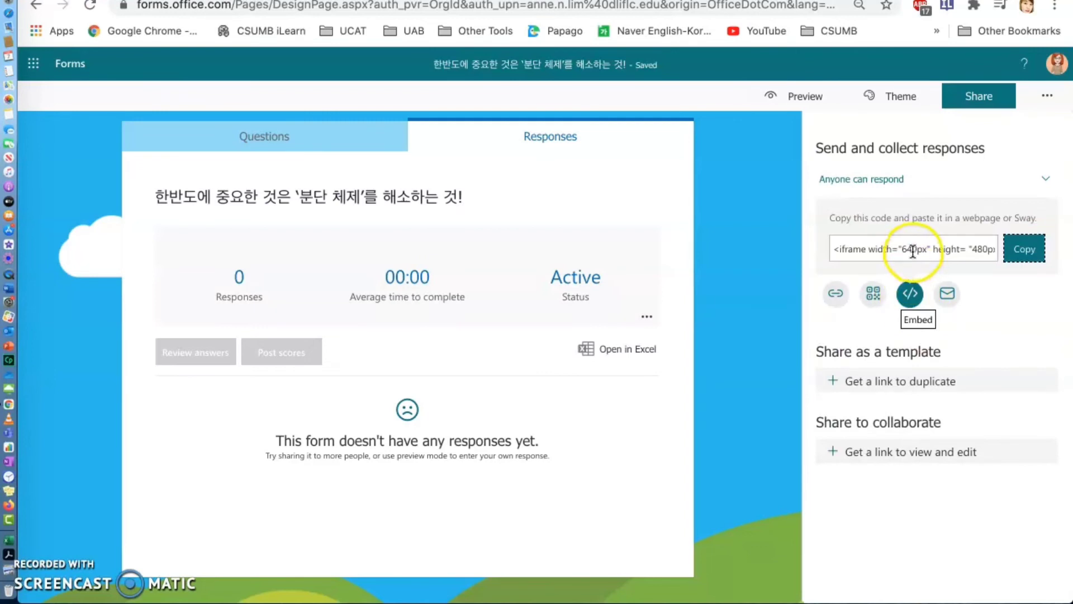
left_click(1025, 250)
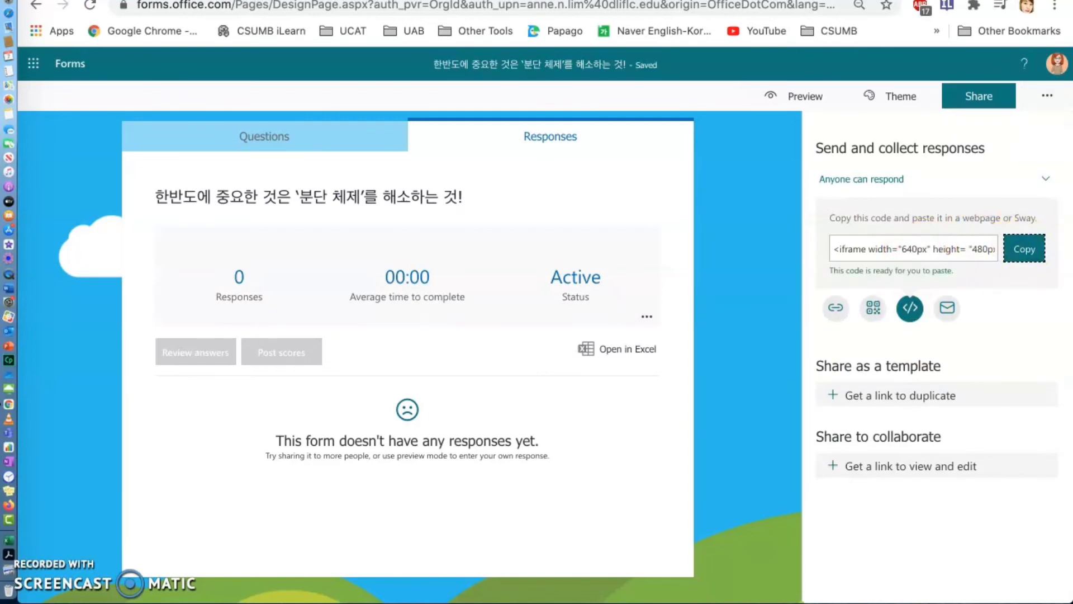
- Switch to BookWidgets and create a new widget of the WebQuest type
left_click(906, 0)
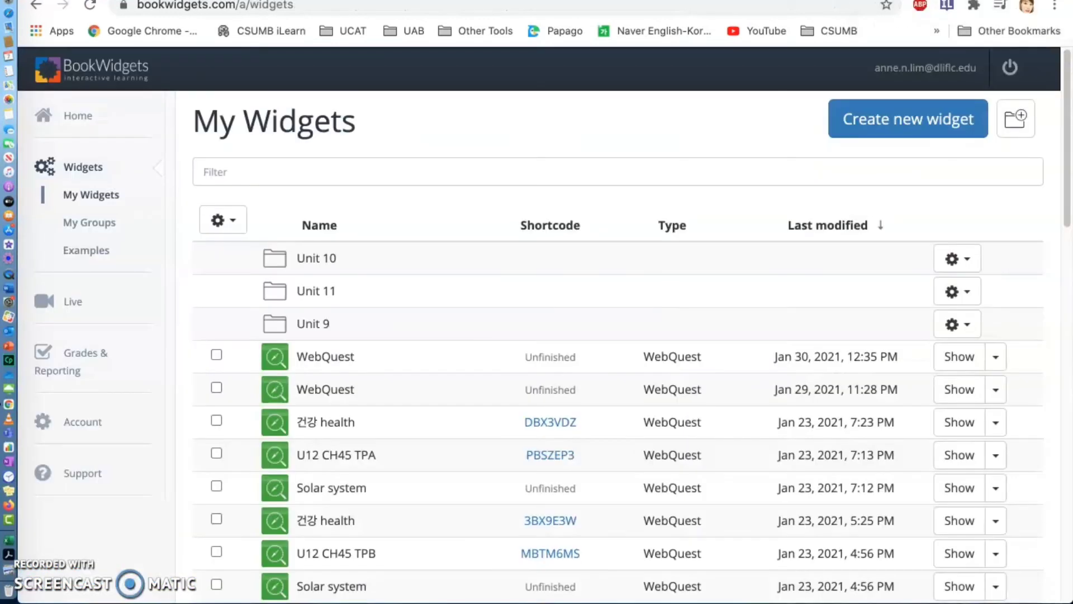
left_click(908, 124)
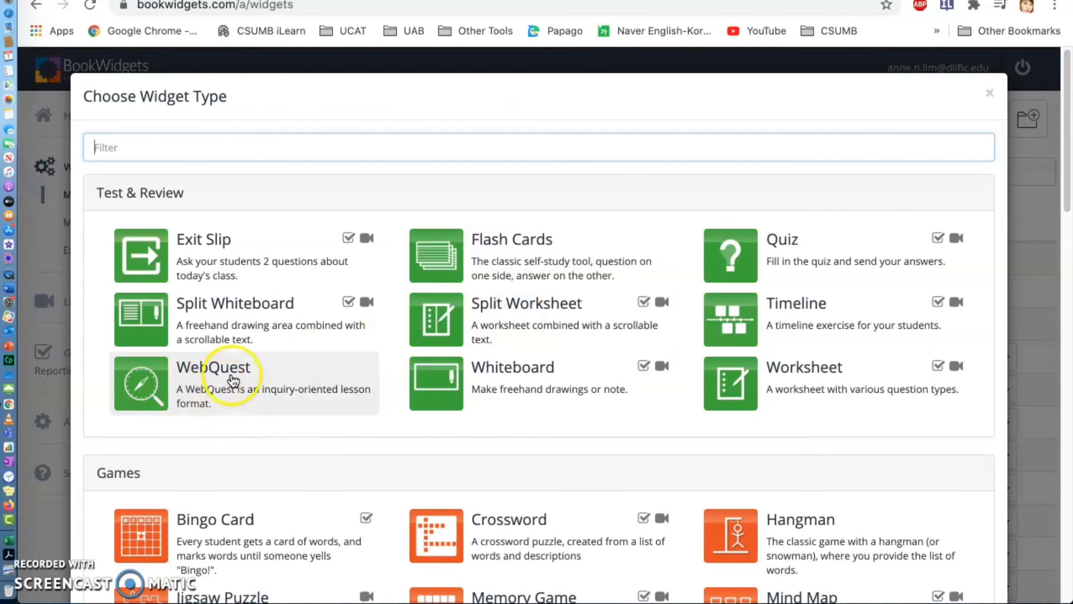
left_click(233, 381)
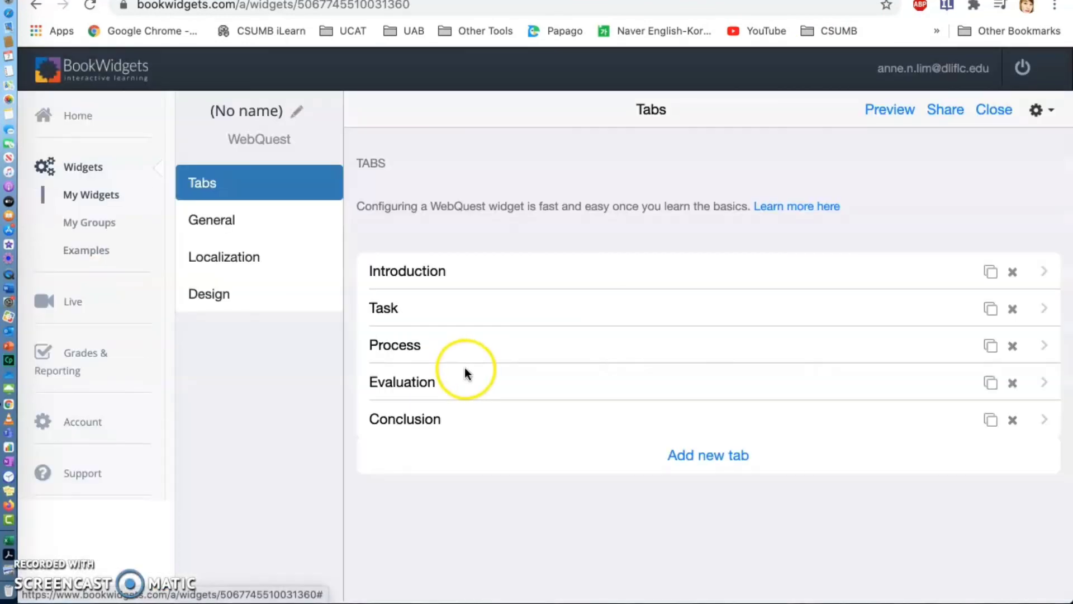
- Retitle the WebQuest's Introduction tab as "토론"
left_click(418, 272)
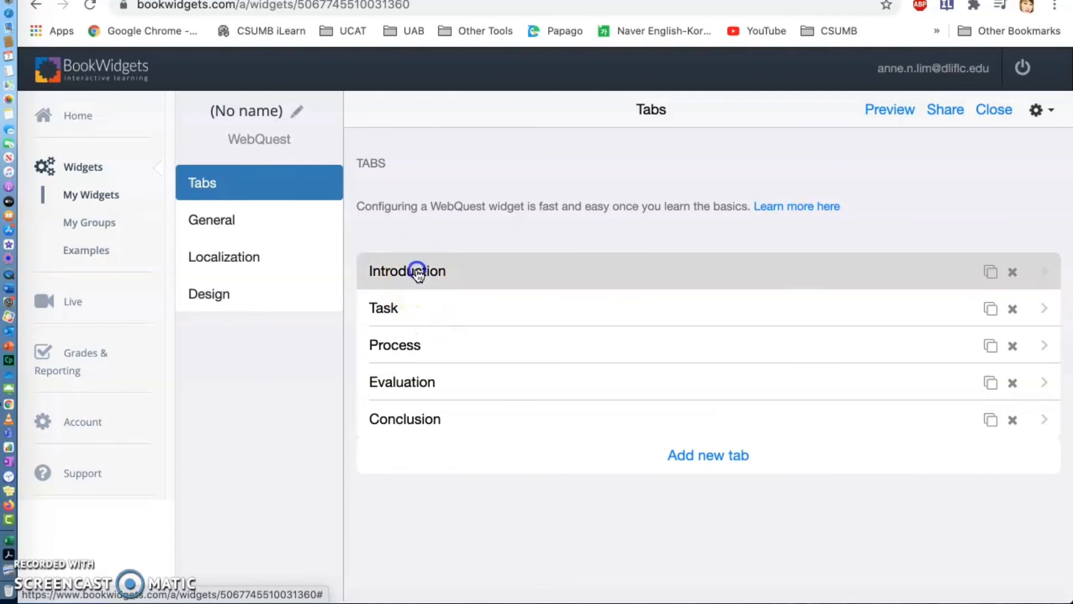
left_click(658, 181)
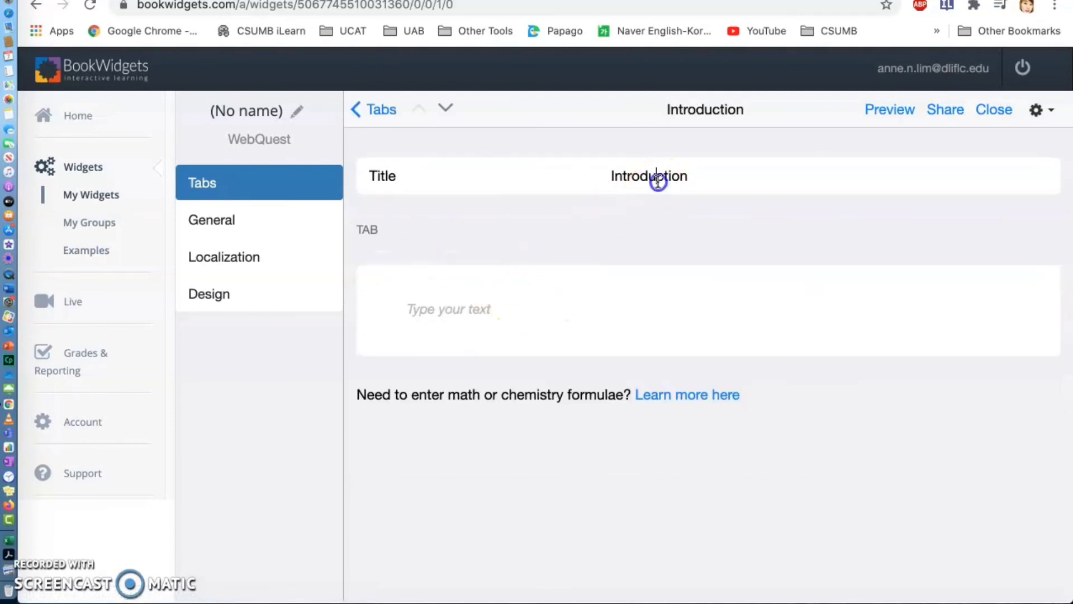
left_click_drag(720, 171, 593, 175)
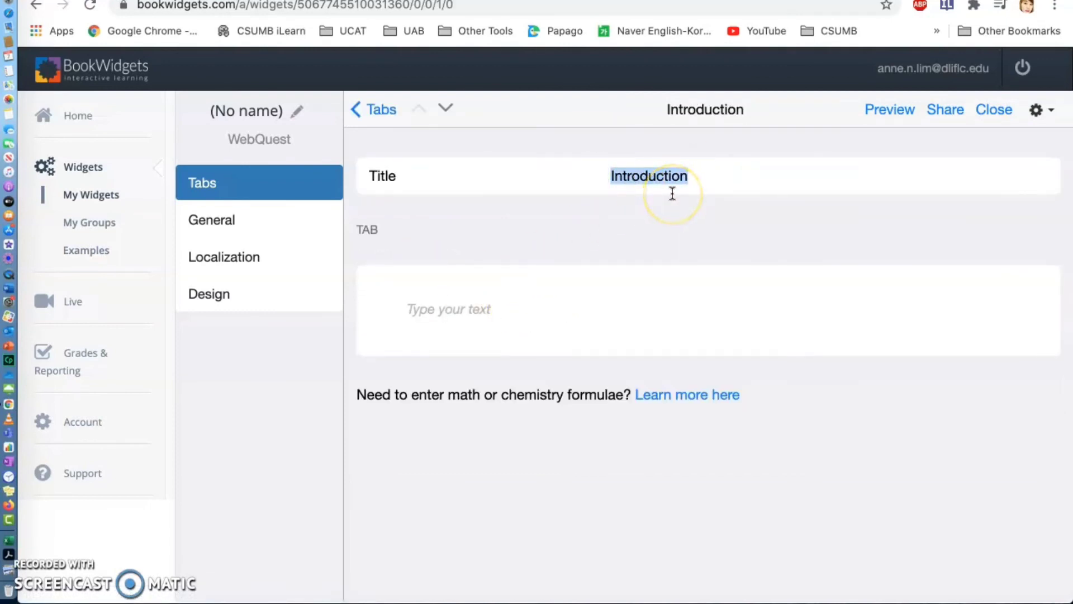
type("xhfh")
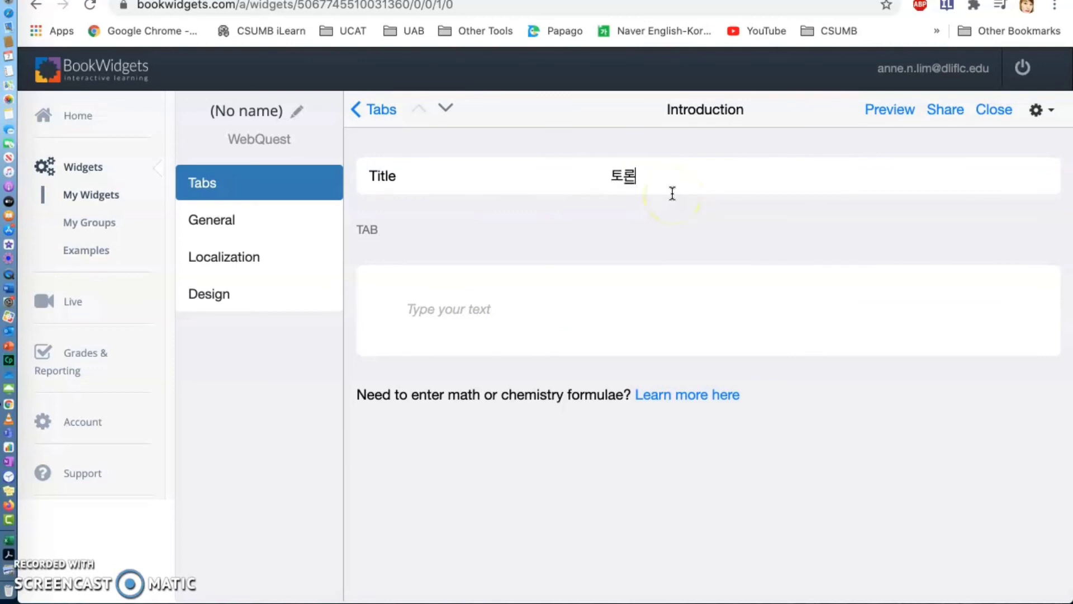
- Paste the Forms quiz's iframe embed code into the "토론" tab's text area and apply the same code as its link
left_click(486, 307)
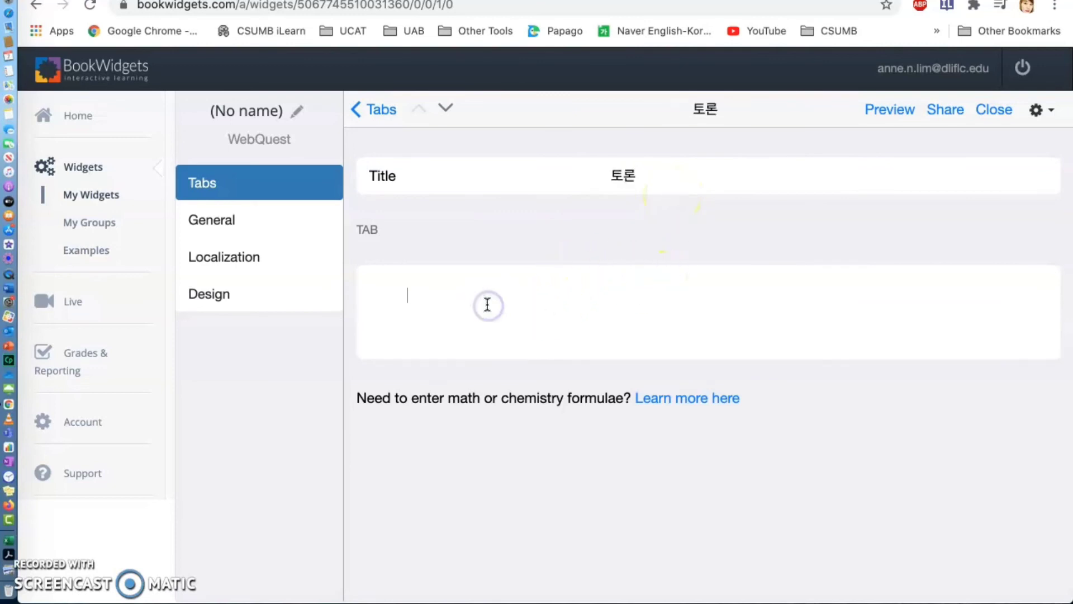
type("<iframe width=\"640px\" height= \"480px\" src= \"https://forms.office.com/Pages/ResponsePage.aspx?id=XqVLRTJ8okCAeK6f9g3G2-EoK2WPHcxPm6clSBblTIVUNjFWMU5ST0hLTjRXVzFQT0FKRVBLQzcwUy4u&embed=true\" frameborder= \"0\" marginwidth= \"0\" marginheight= \"0\" style= \"border: none; max-width:100%; max-height:100vh\" allowfullscreen webkitallowfullscreen mozallowfullscreen msallowfullscreen> </iframe>")
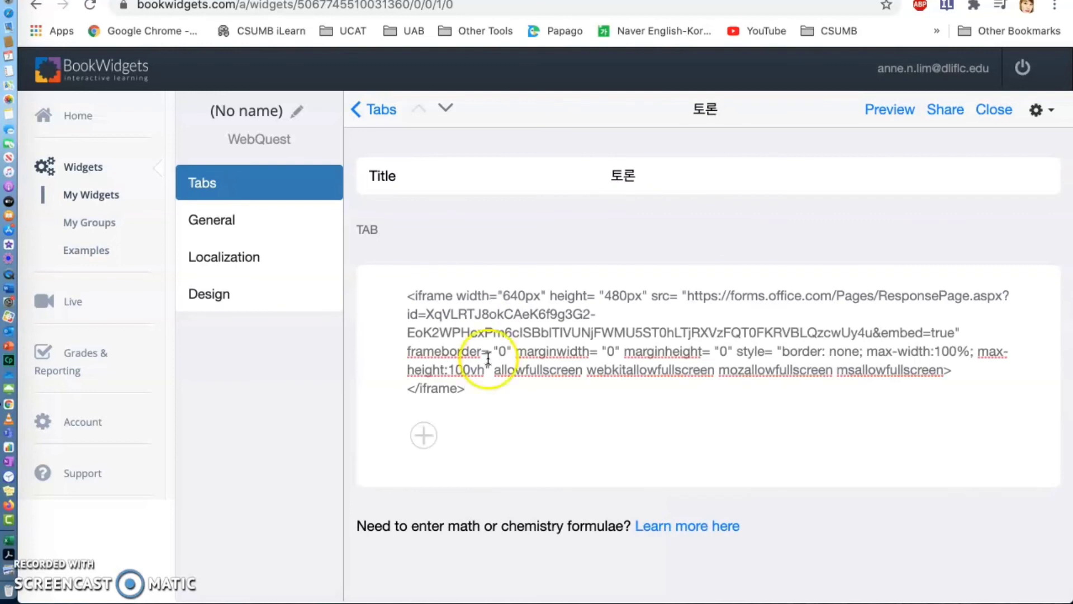
left_click_drag(515, 400, 376, 286)
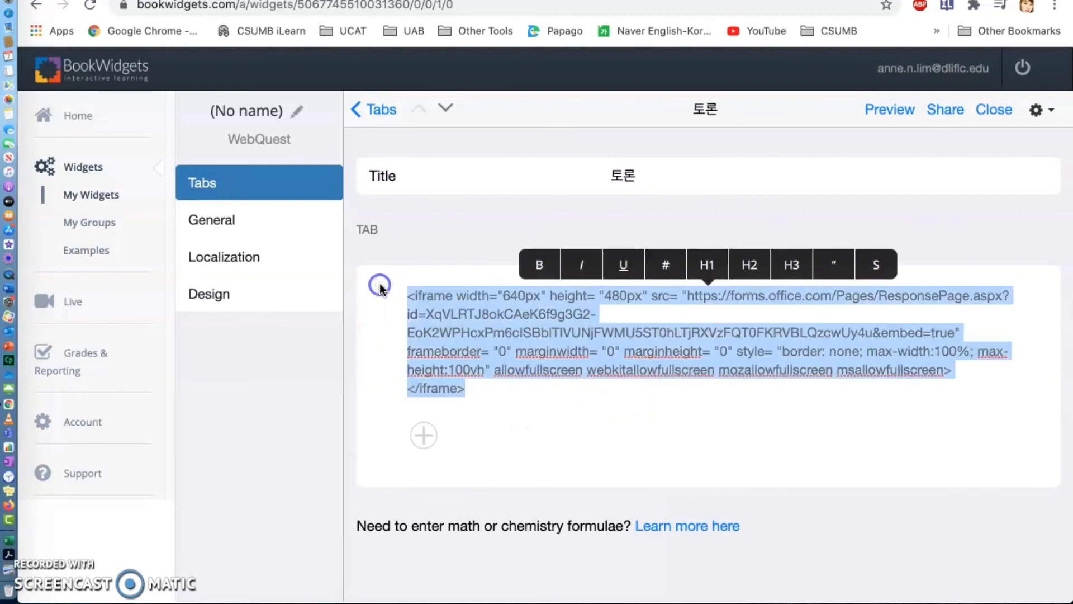
left_click(668, 266)
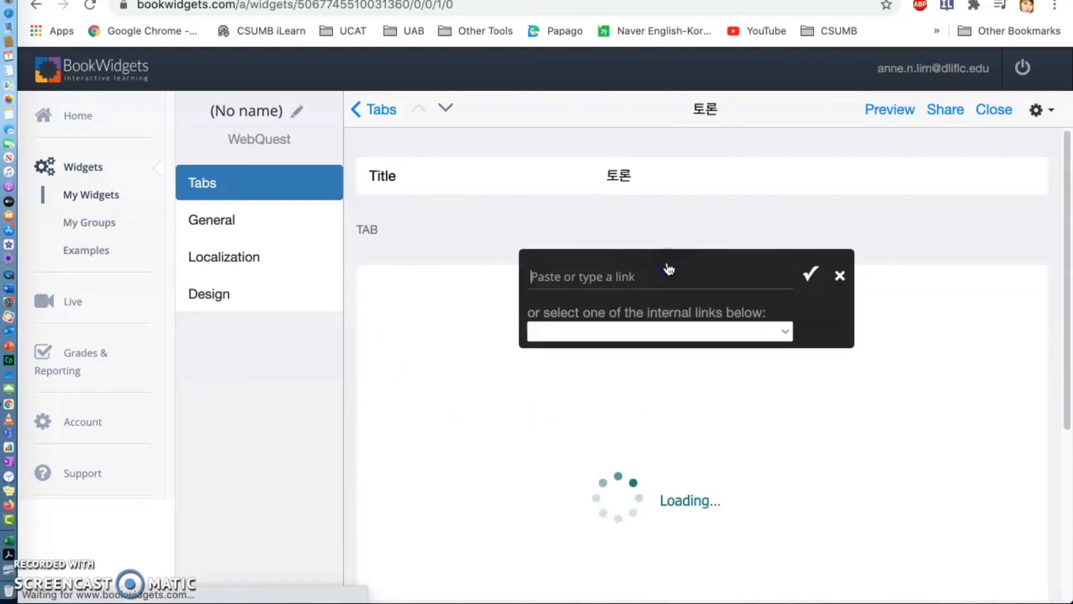
key("super+v")
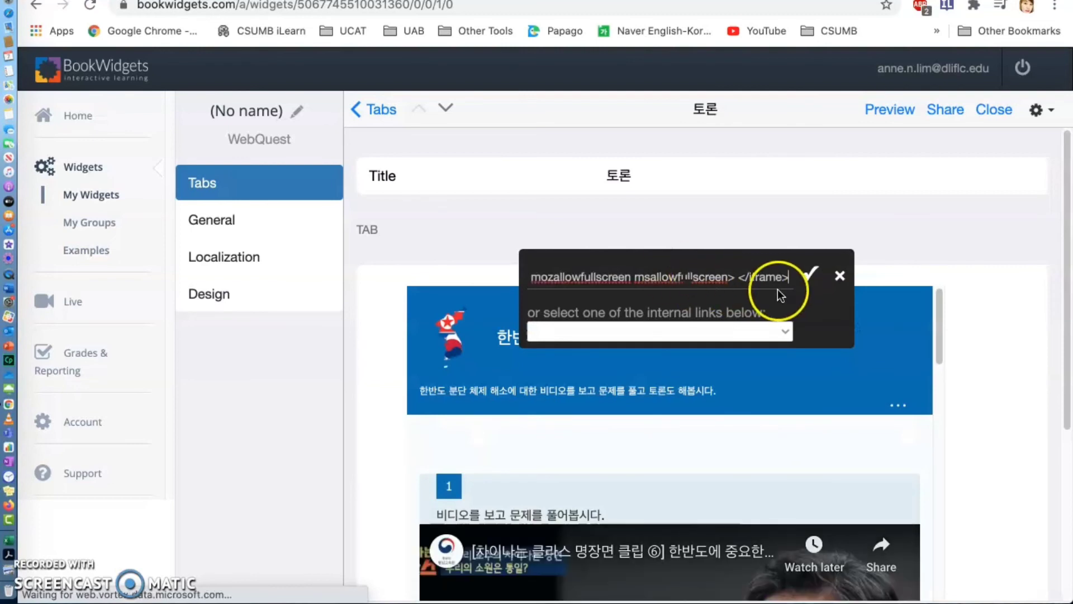
left_click(809, 275)
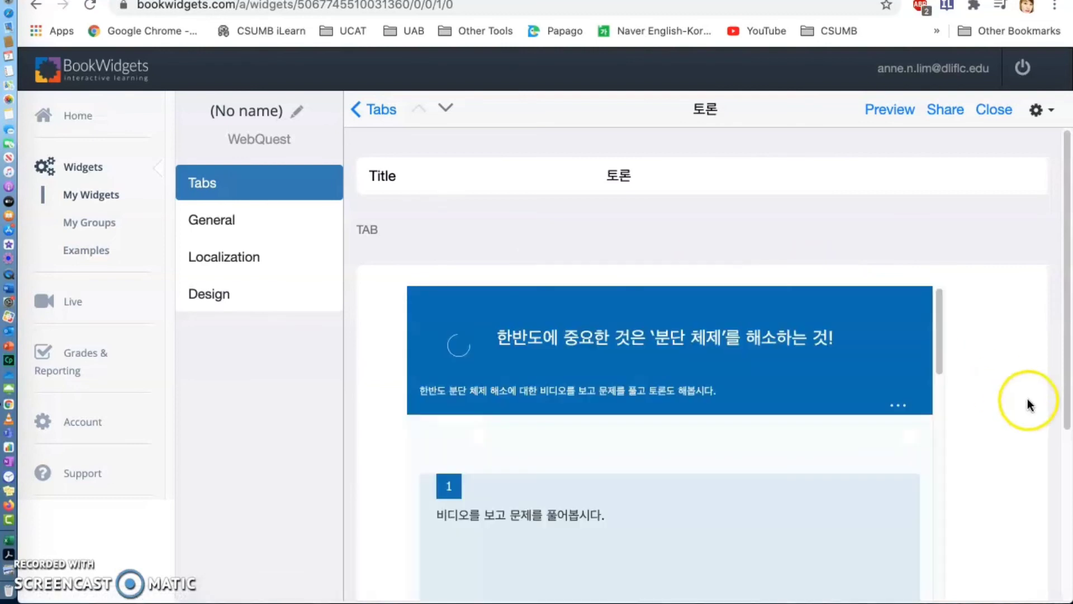
- Look through the quiz embedded in the WebQuest tab, down to the Padlet question and the end of the form
scroll(1042, 379, "down", 1)
scroll(1043, 379, "down", 3)
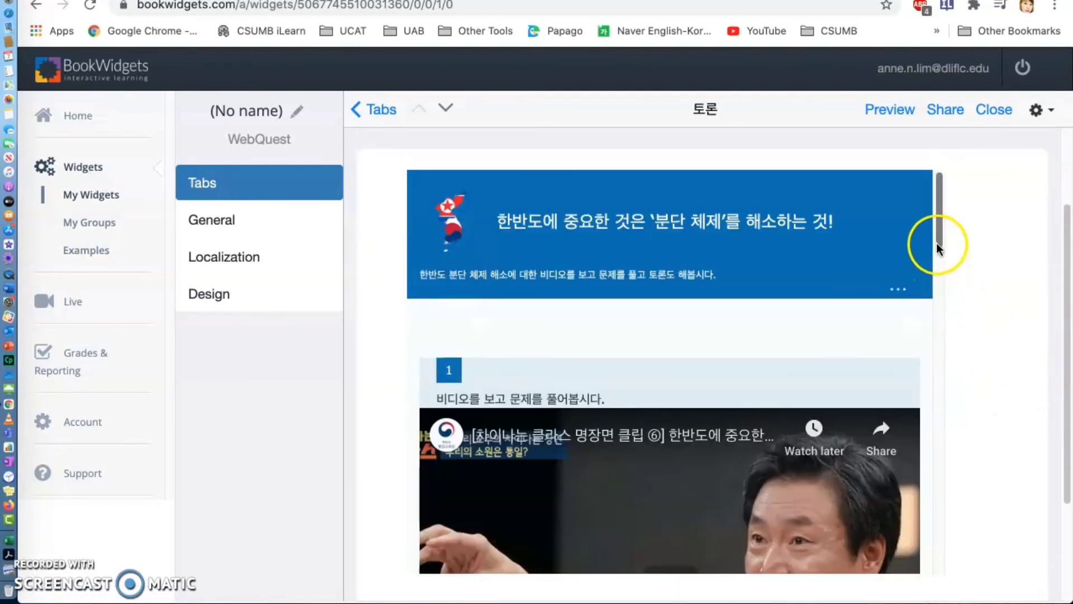
left_click_drag(939, 240, 947, 555)
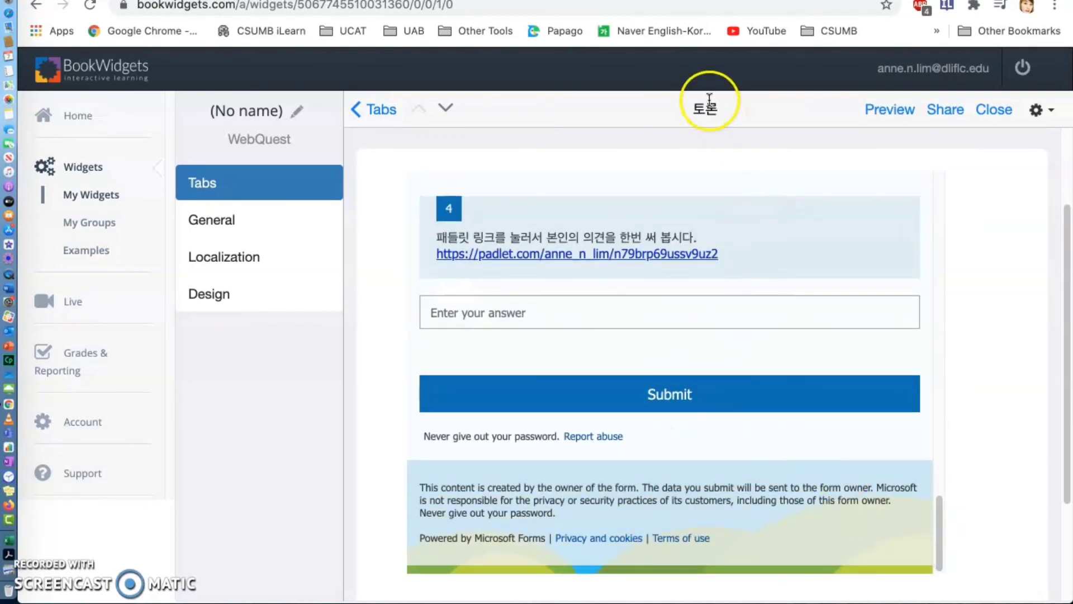
- Switch to Microsoft Forms to check the quiz's response overview, comparing it with the embedded quiz in BookWidgets
left_click(537, 0)
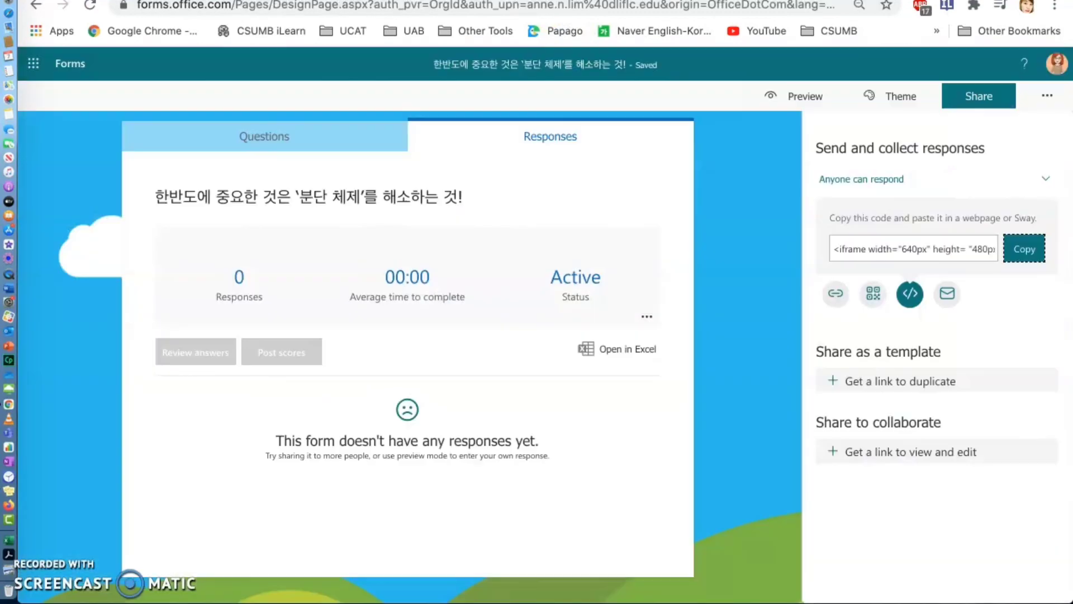
left_click(559, 140)
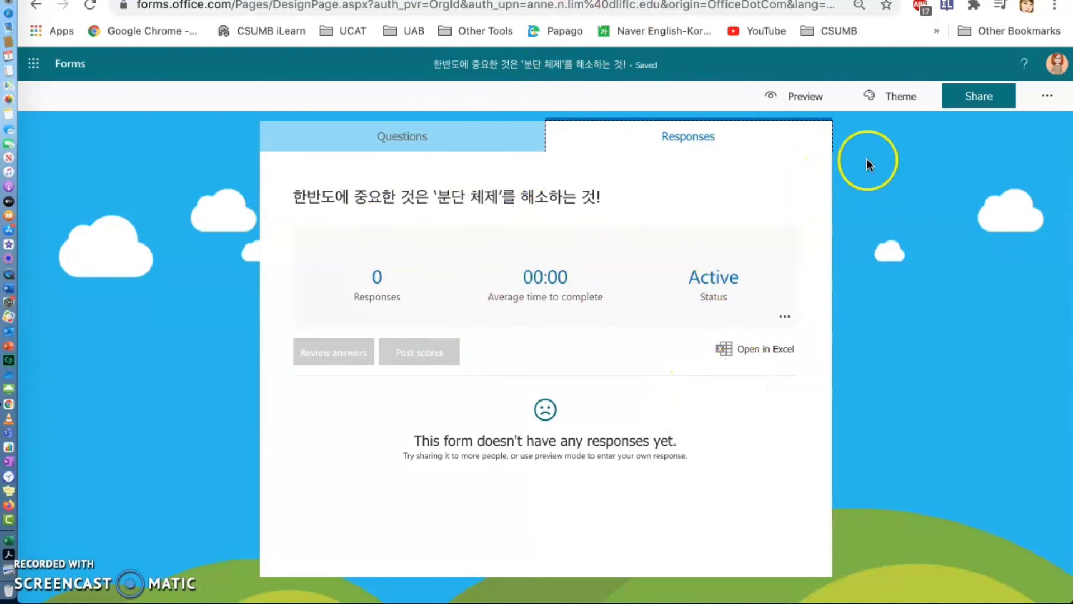
left_click(945, 1)
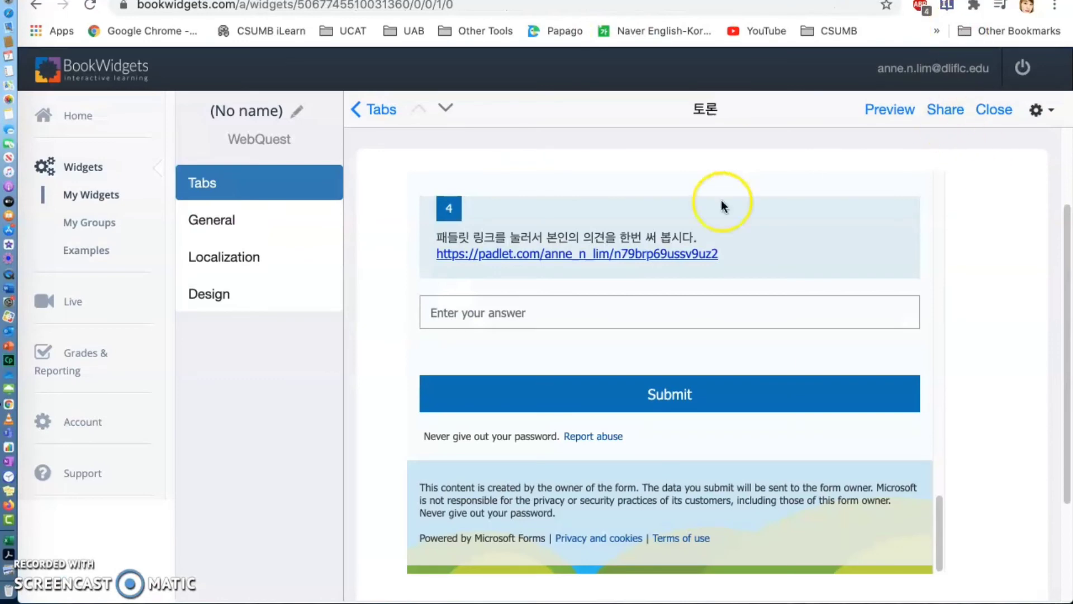
scroll(627, 276, "up", 15)
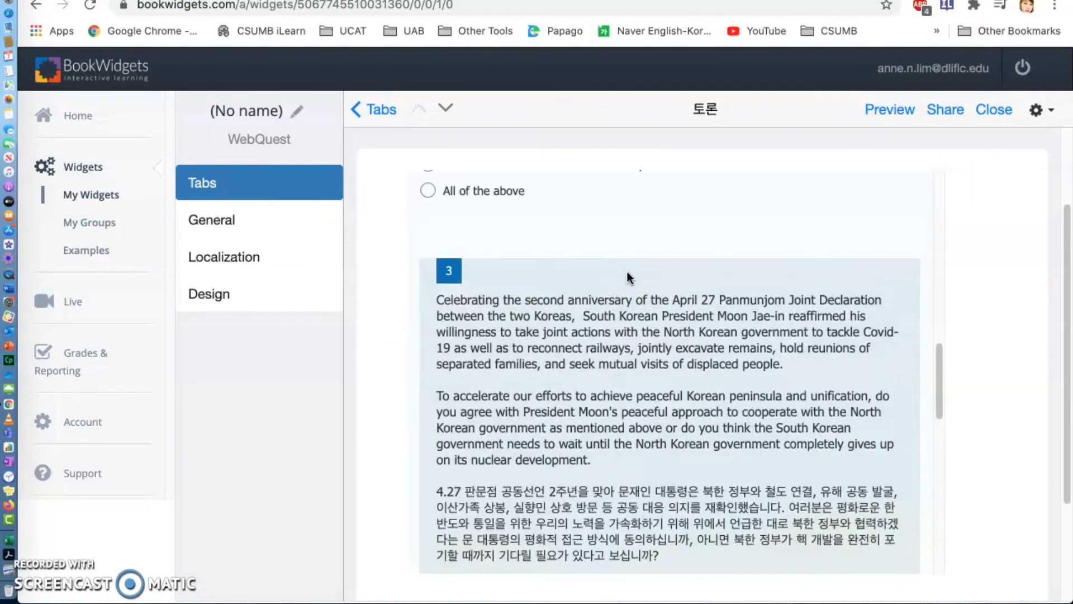
left_click(504, 1)
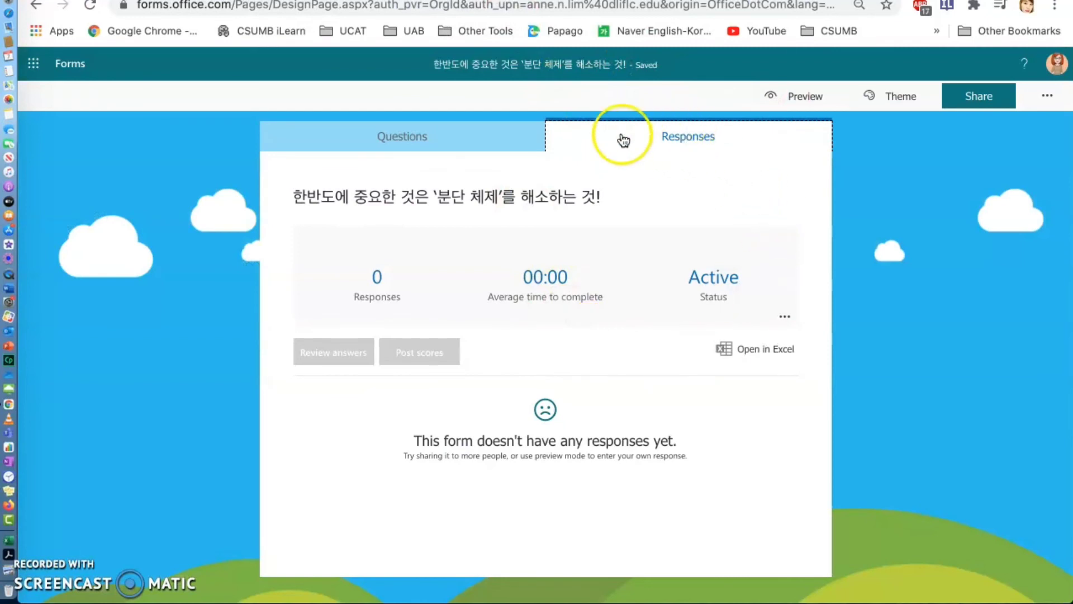
left_click(479, 136)
left_click(693, 140)
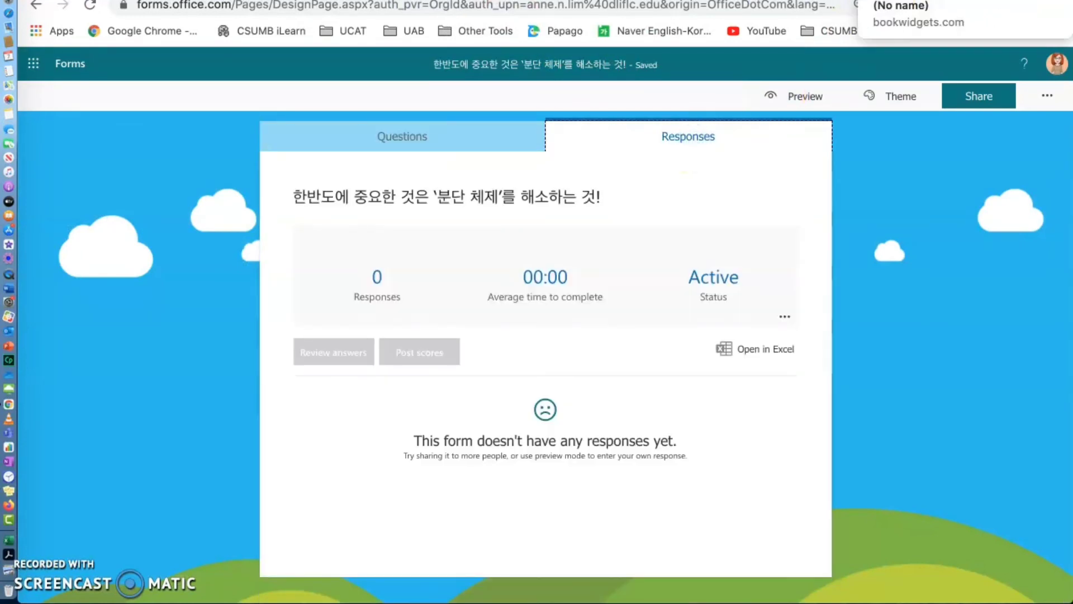
- Open the quiz's sharing options and copy its iframe embed code again
left_click(986, 96)
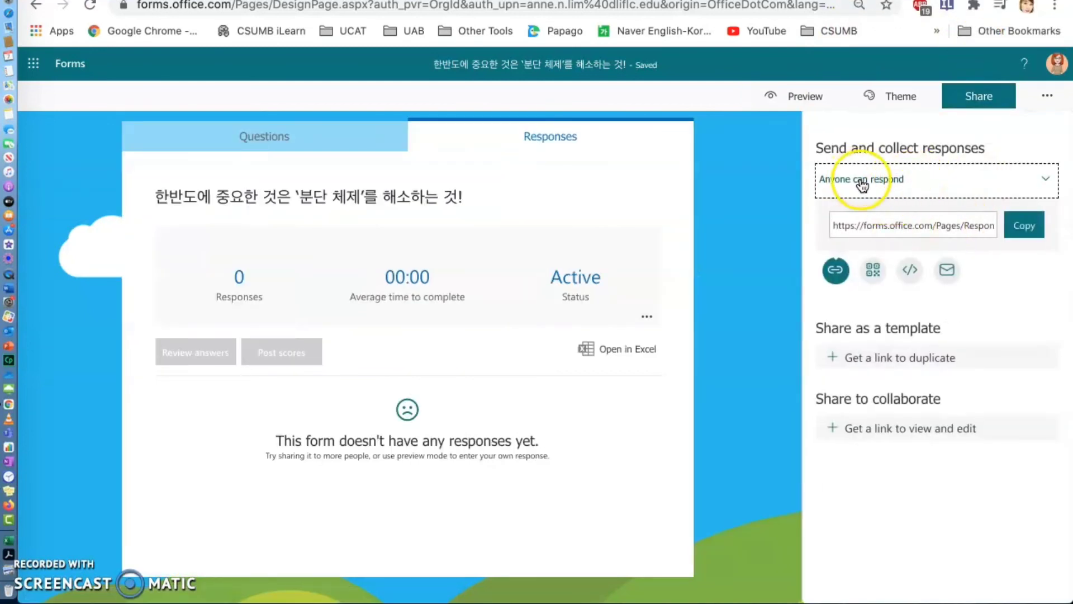
left_click(911, 272)
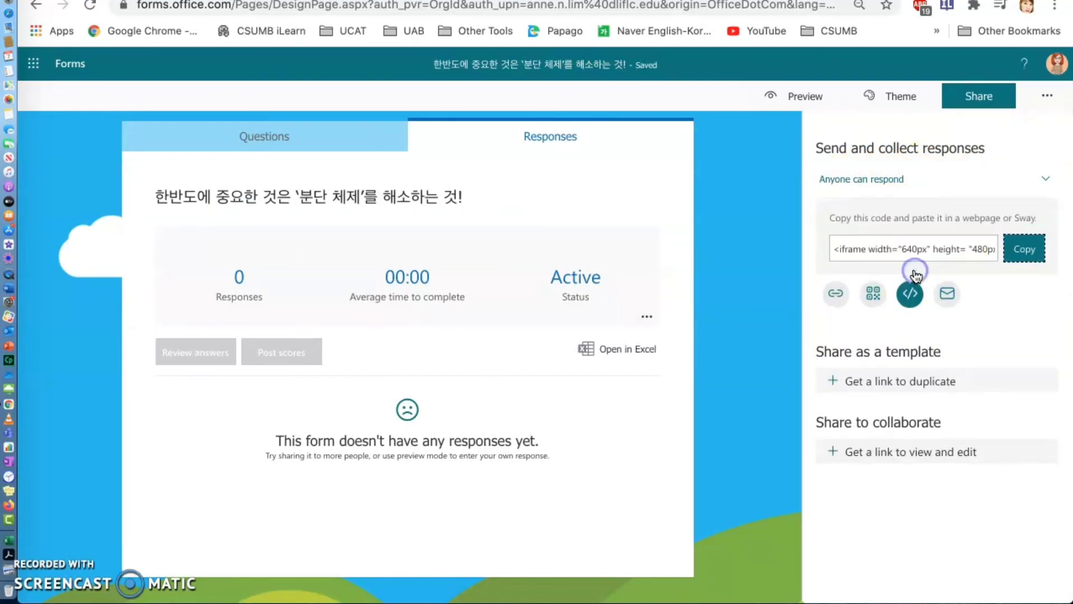
left_click(1035, 253)
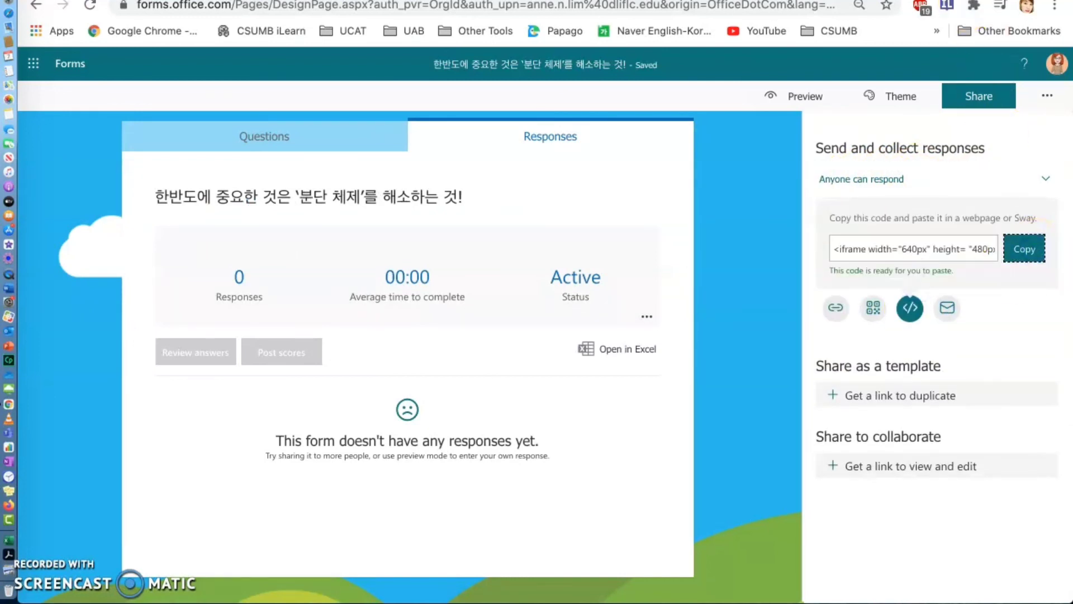
- Switch back to BookWidgets and review the embedded quiz's questions from question 2 to the end
left_click(950, 1)
scroll(817, 354, "down", 7)
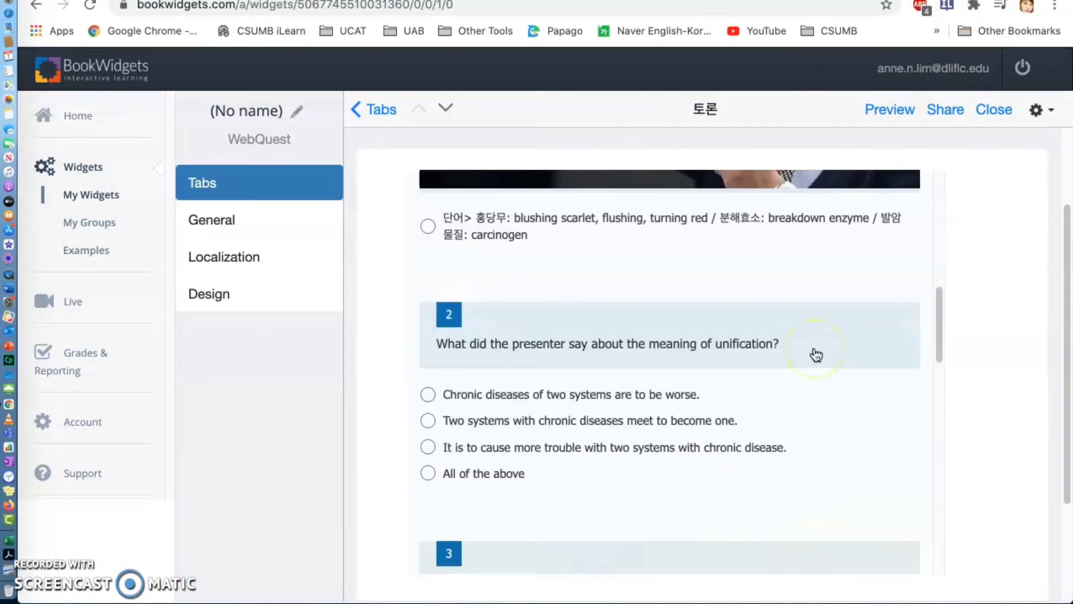
scroll(817, 355, "down", 10)
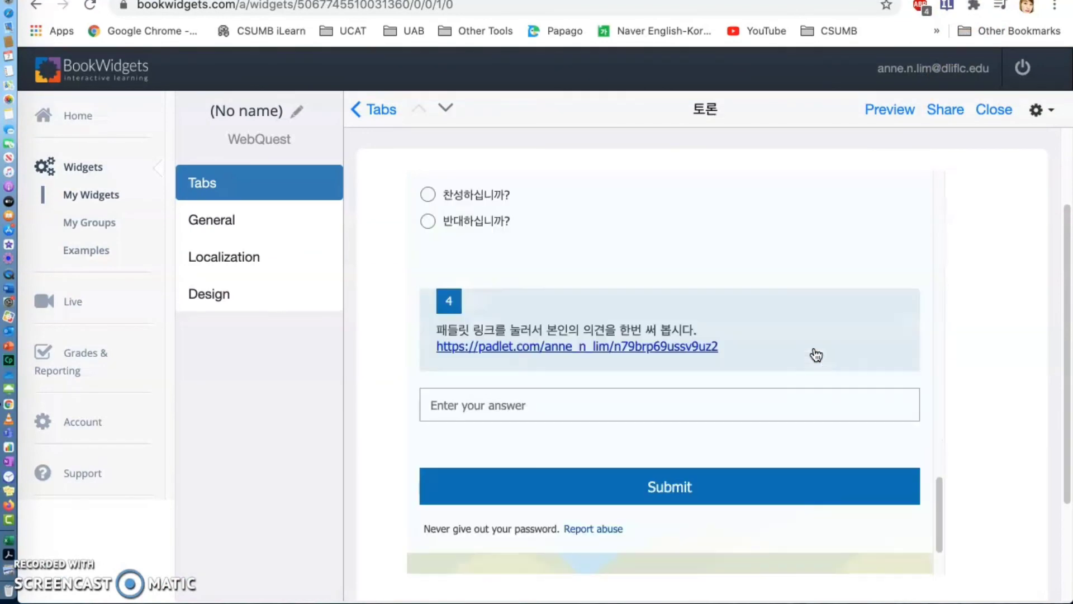
scroll(817, 354, "down", 5)
scroll(817, 355, "up", 5)
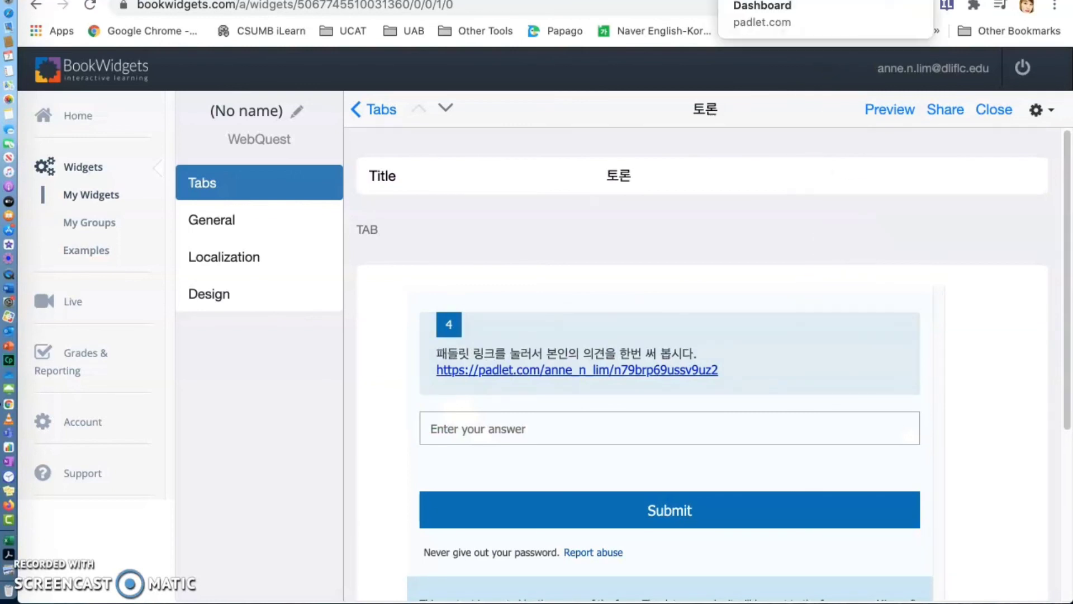
- Switch to Microsoft Forms and copy the quiz's response link for sharing
key("ctrl+Tab")
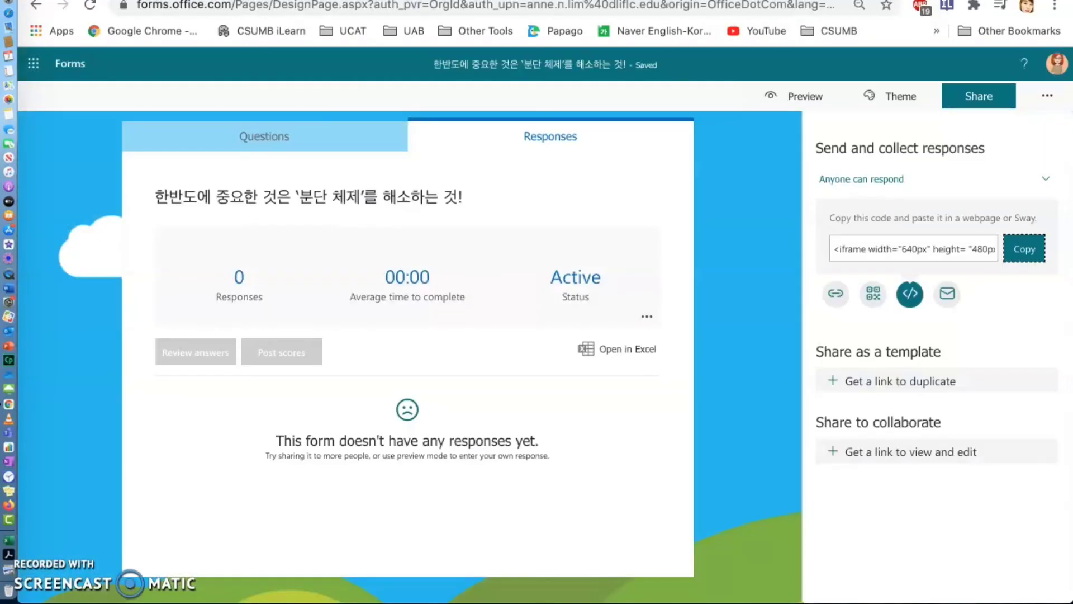
left_click(836, 293)
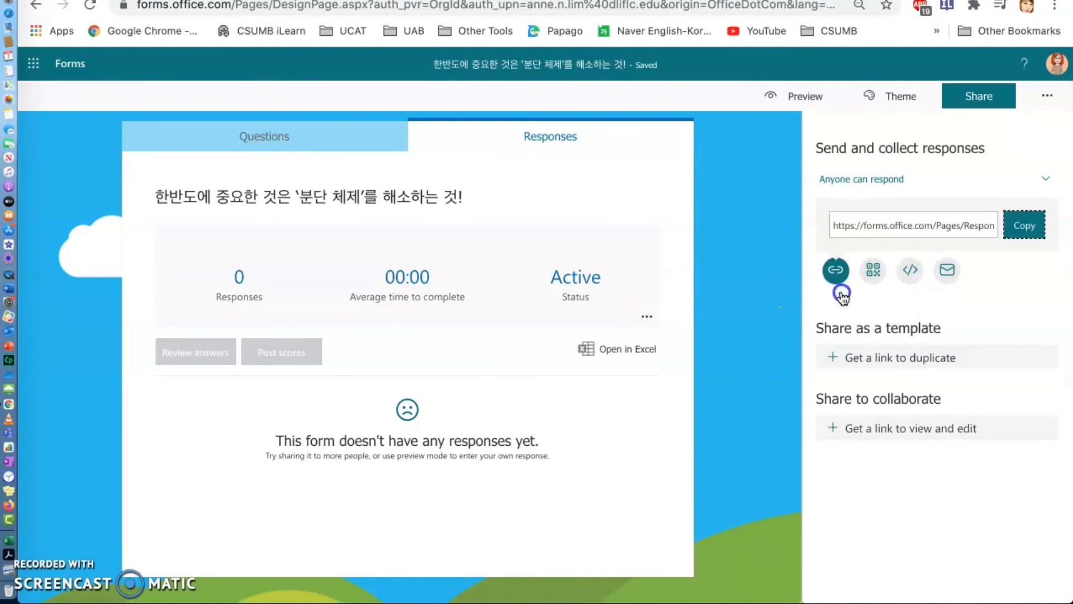
left_click(1024, 231)
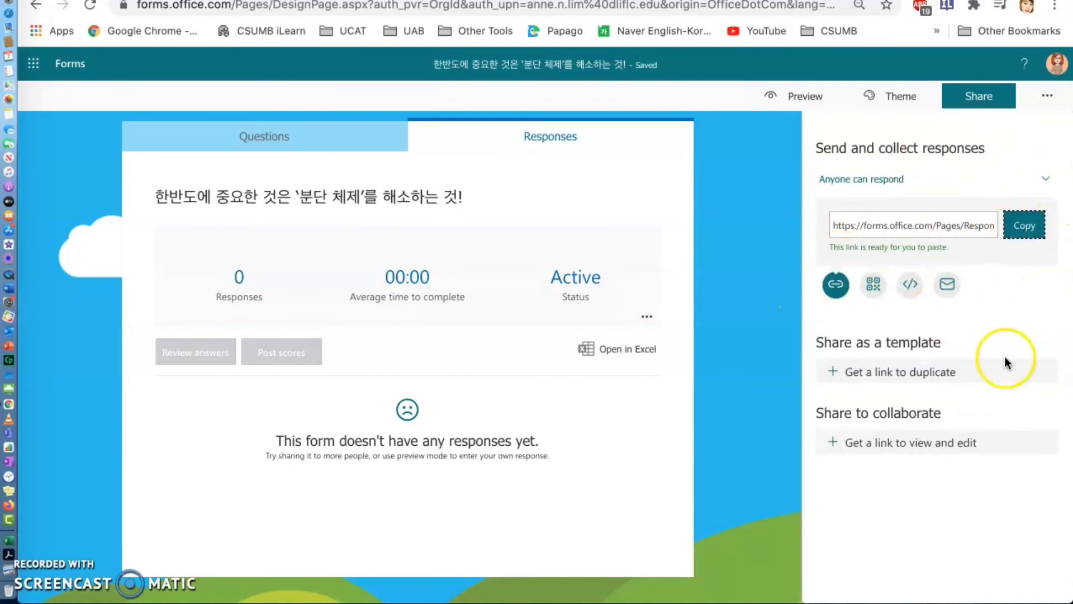